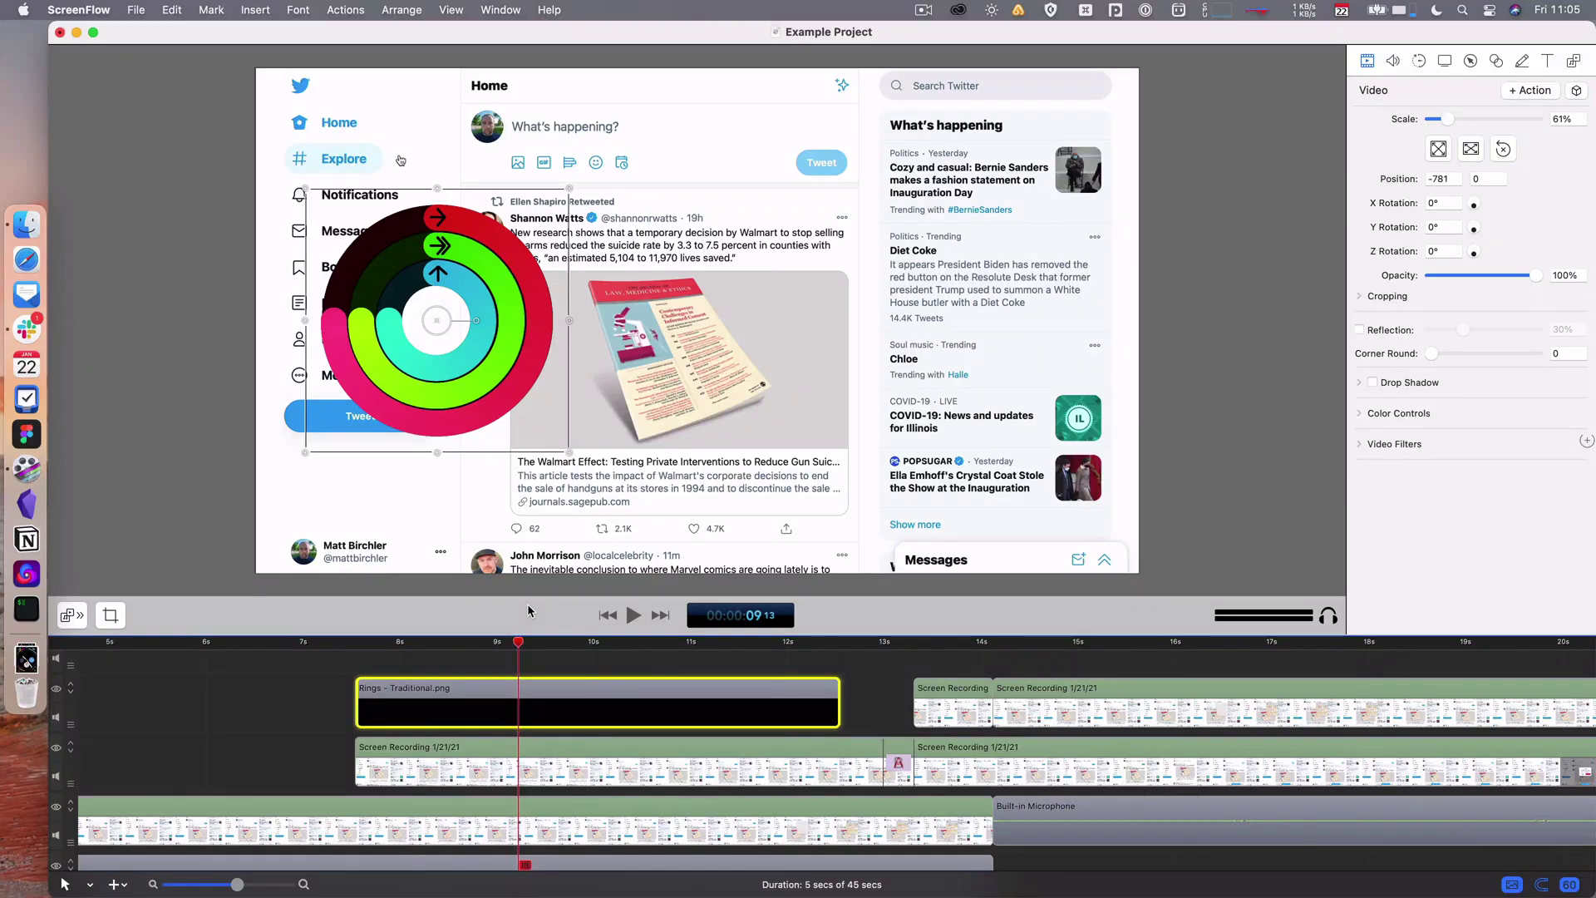
Lower the General preferences recording countdown from 5 seconds to 2 seconds
key(super+comma)
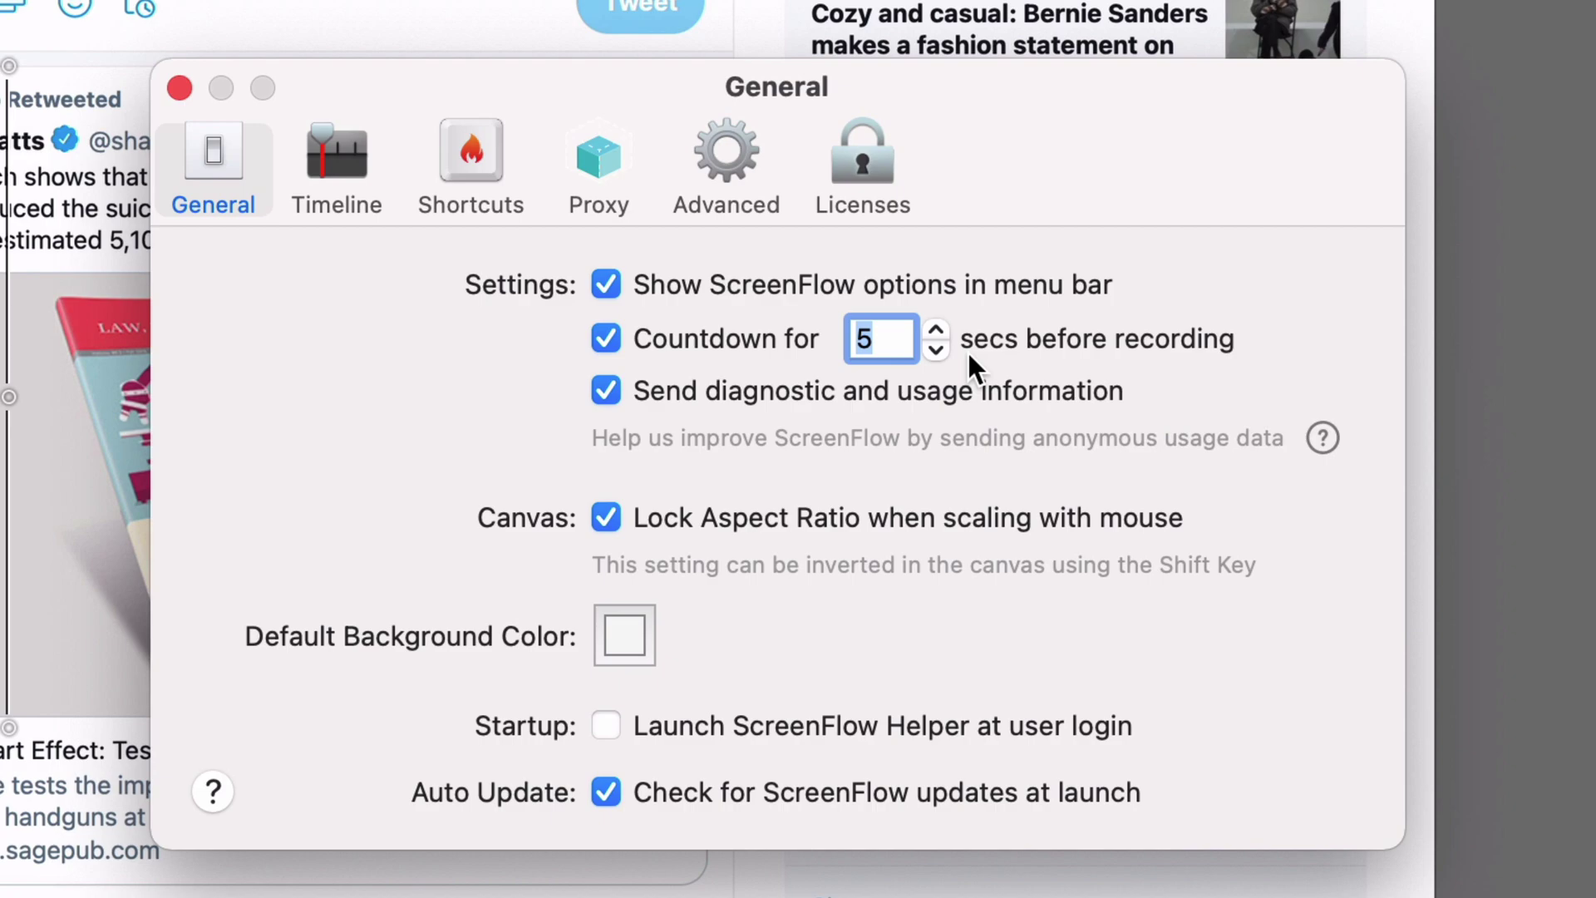
click(936, 350)
click(936, 350)
click(936, 350)
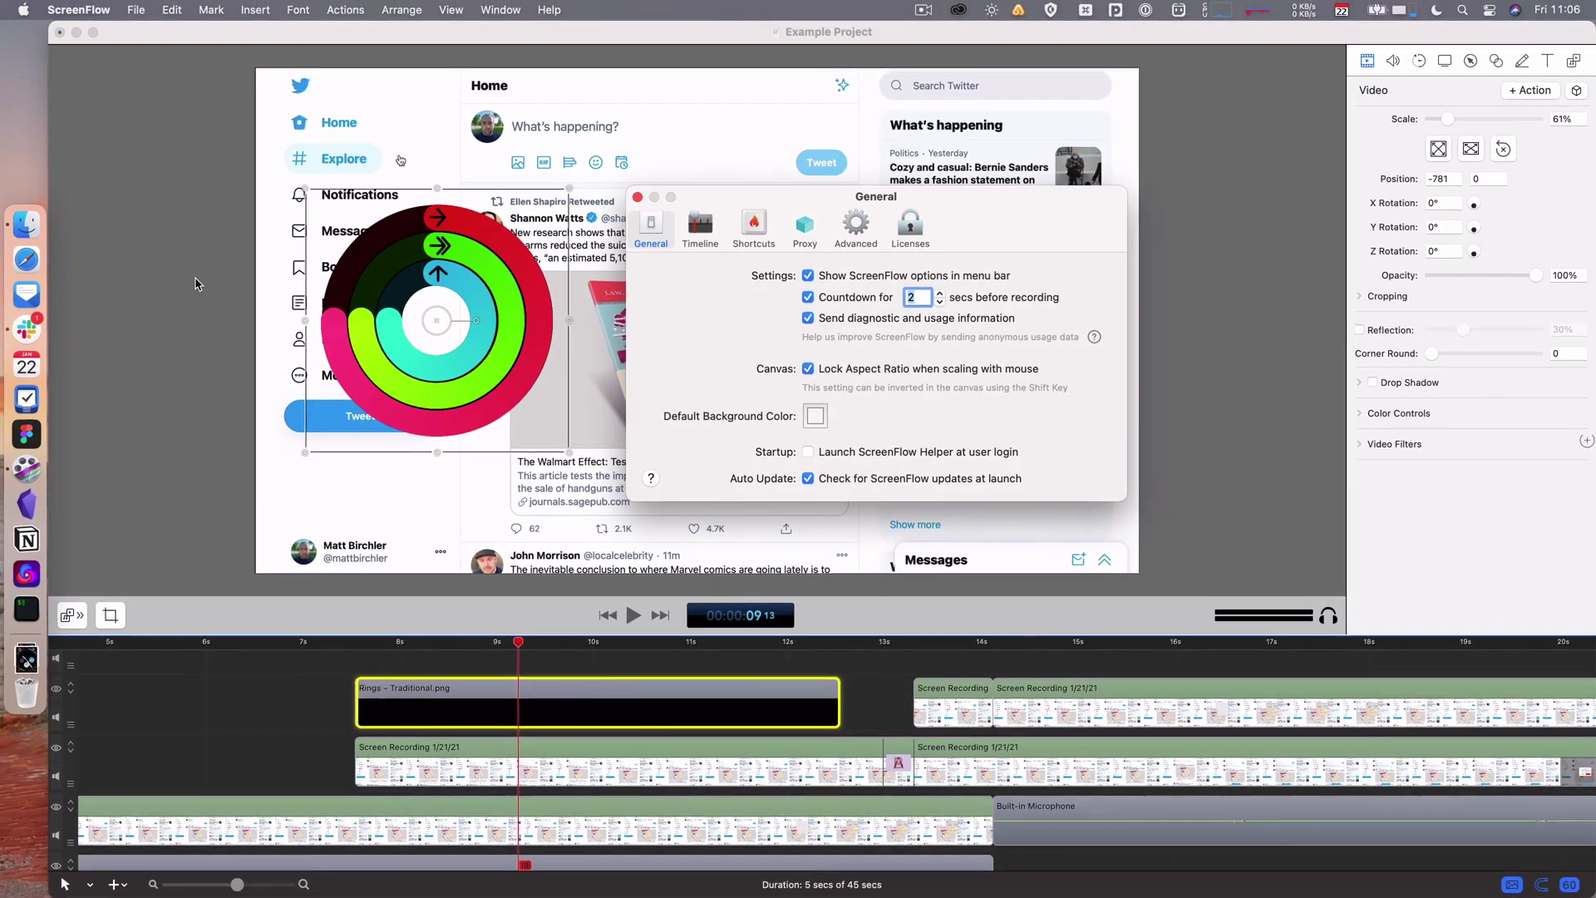
Test-scale the rings image by dragging its side handle, then undo the resize
click(195, 283)
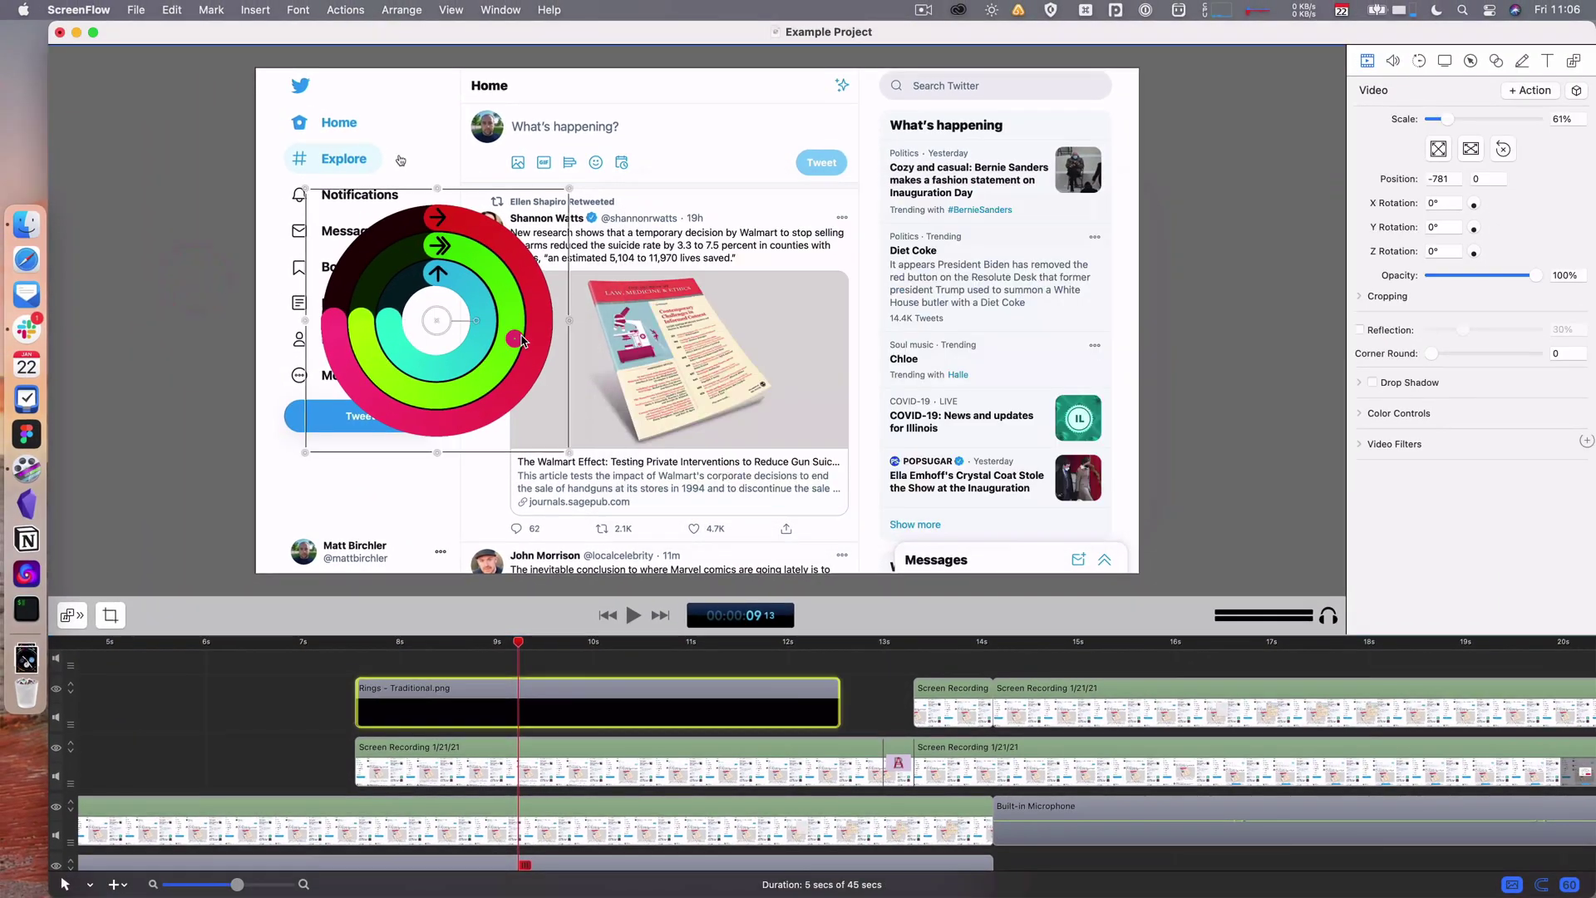
drag(571, 324, 831, 331)
key(super+z)
key(super+z)
key(super+z)
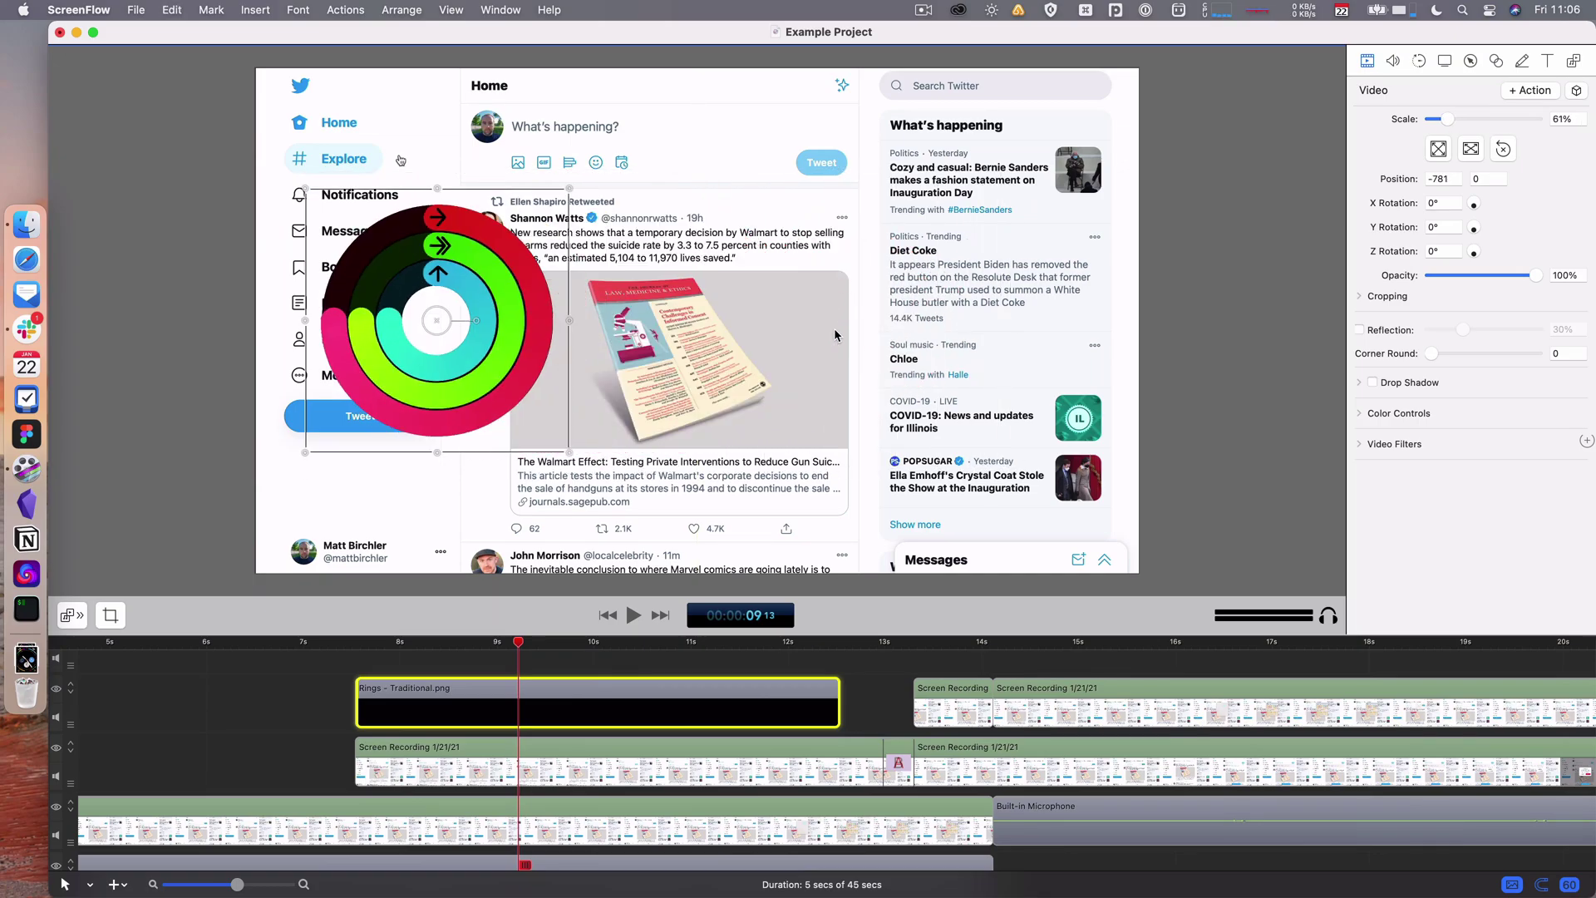
Try rings resizing with Lock Aspect Ratio off, undo it, then turn Lock Aspect Ratio back on
key(super+comma)
click(808, 369)
key(super+w)
drag(570, 327, 711, 338)
key(super+z)
drag(570, 326, 677, 335)
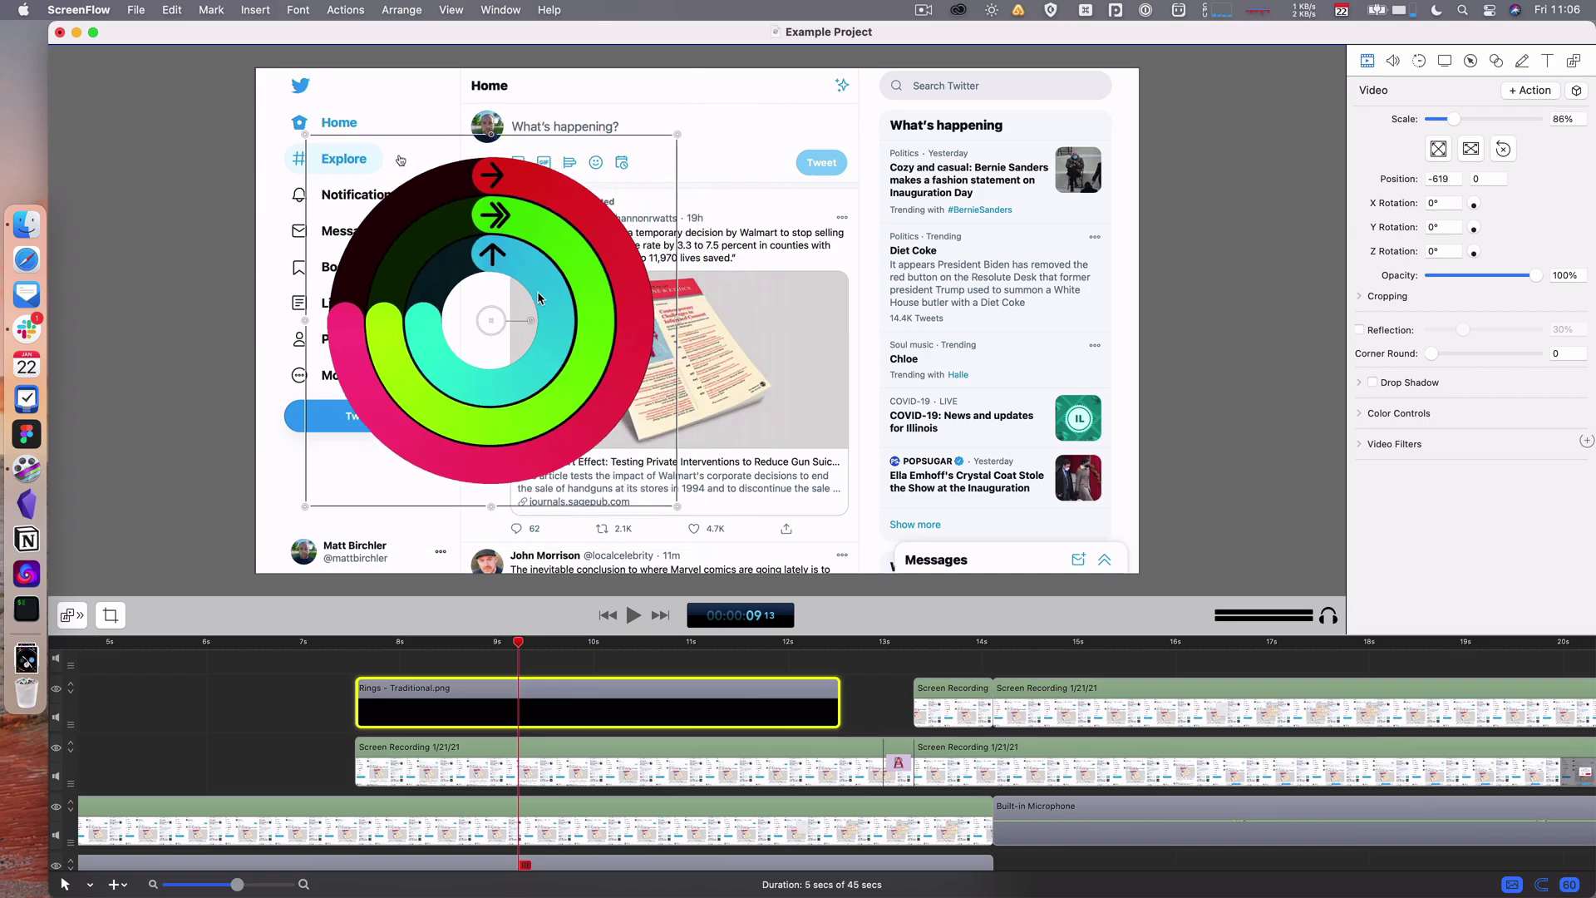
key(super+z)
key(super+comma)
click(810, 369)
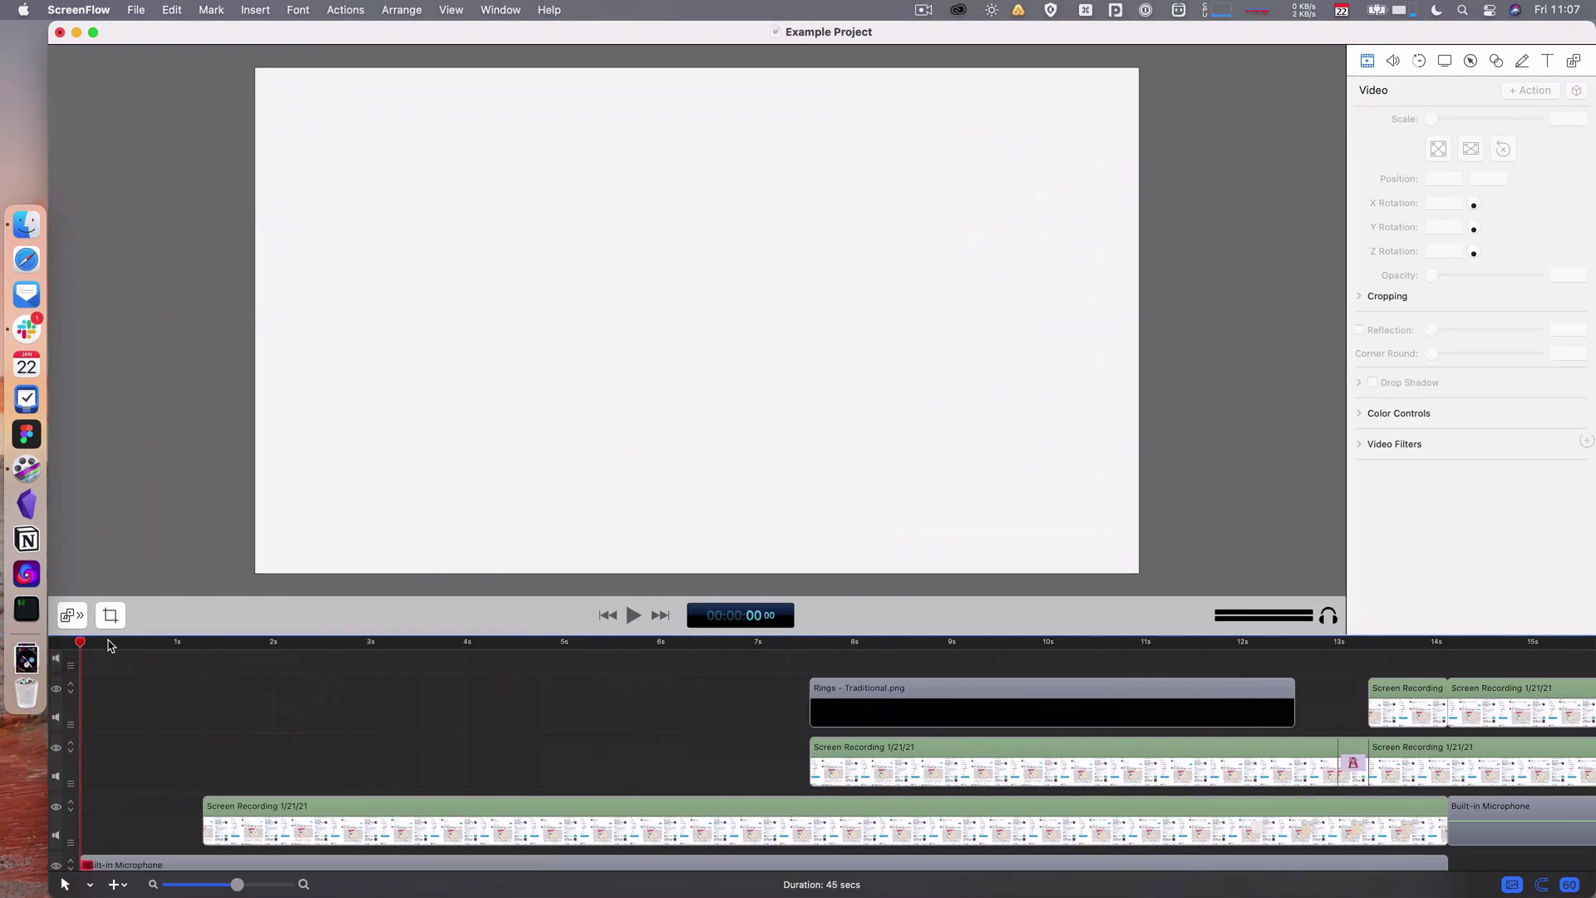
Show the Timeline preferences pane with the Ease-In & Out action curve and default durations
scroll(125, 775, down, 2)
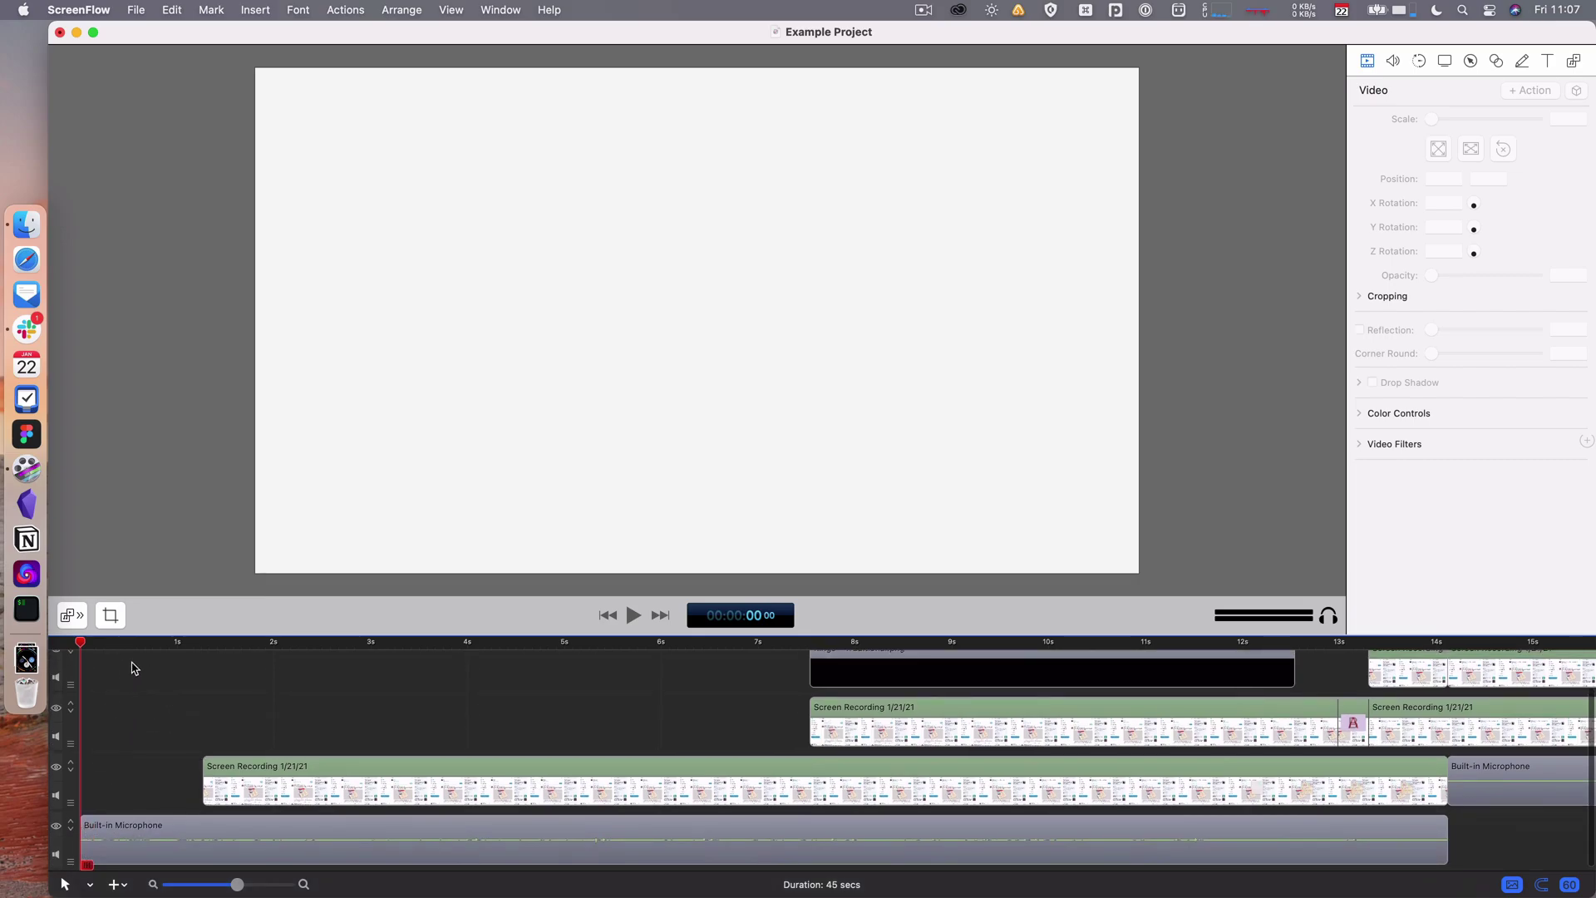
key(super+comma)
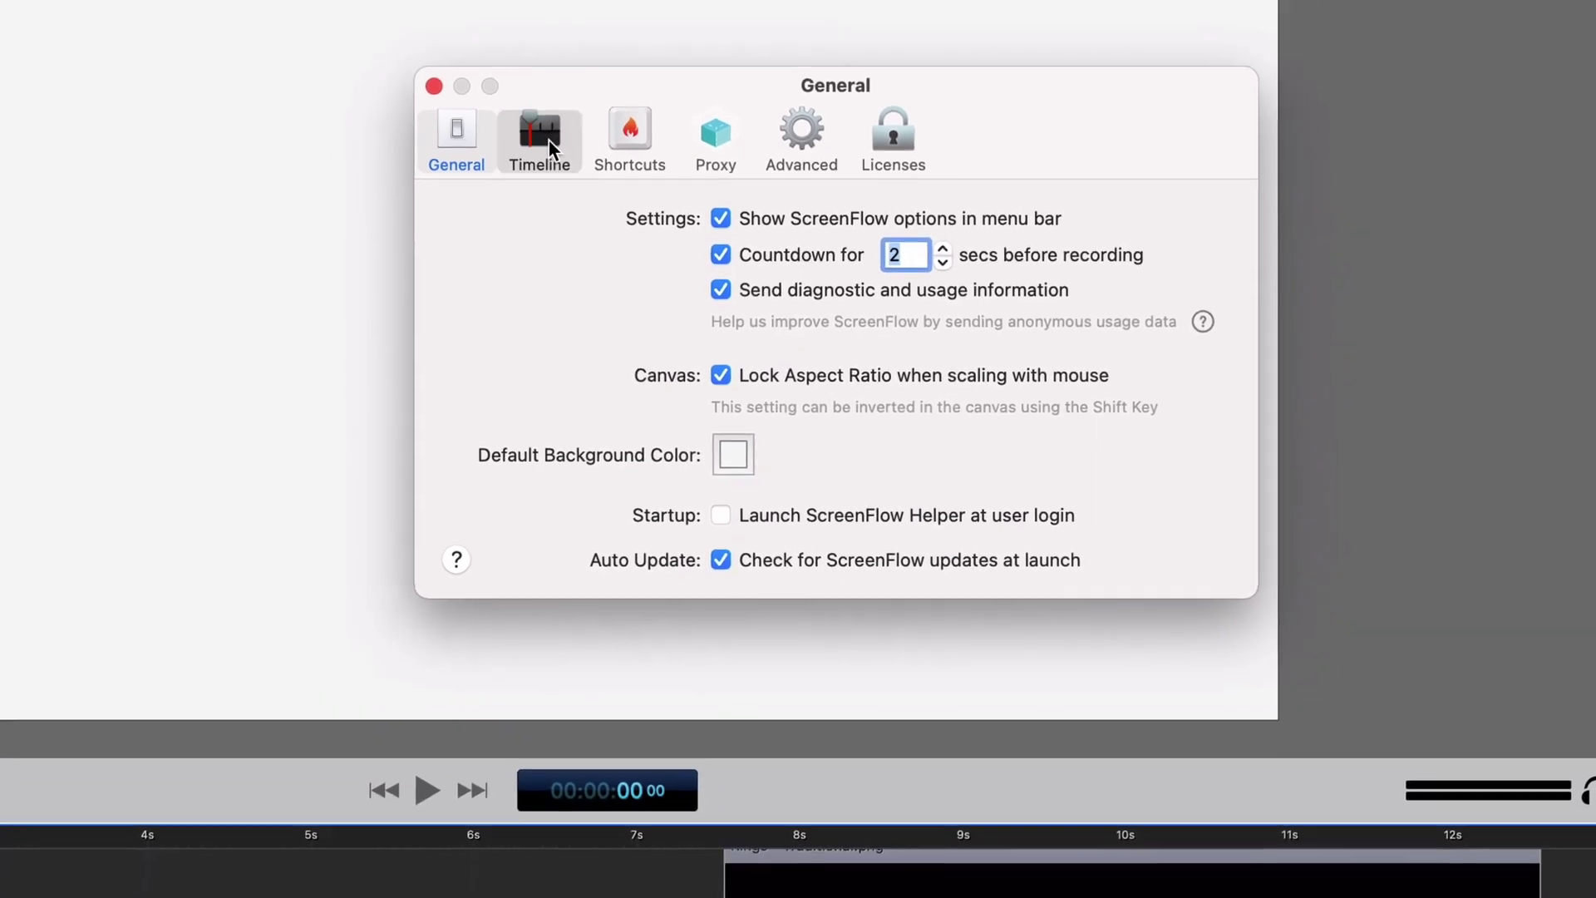
click(532, 196)
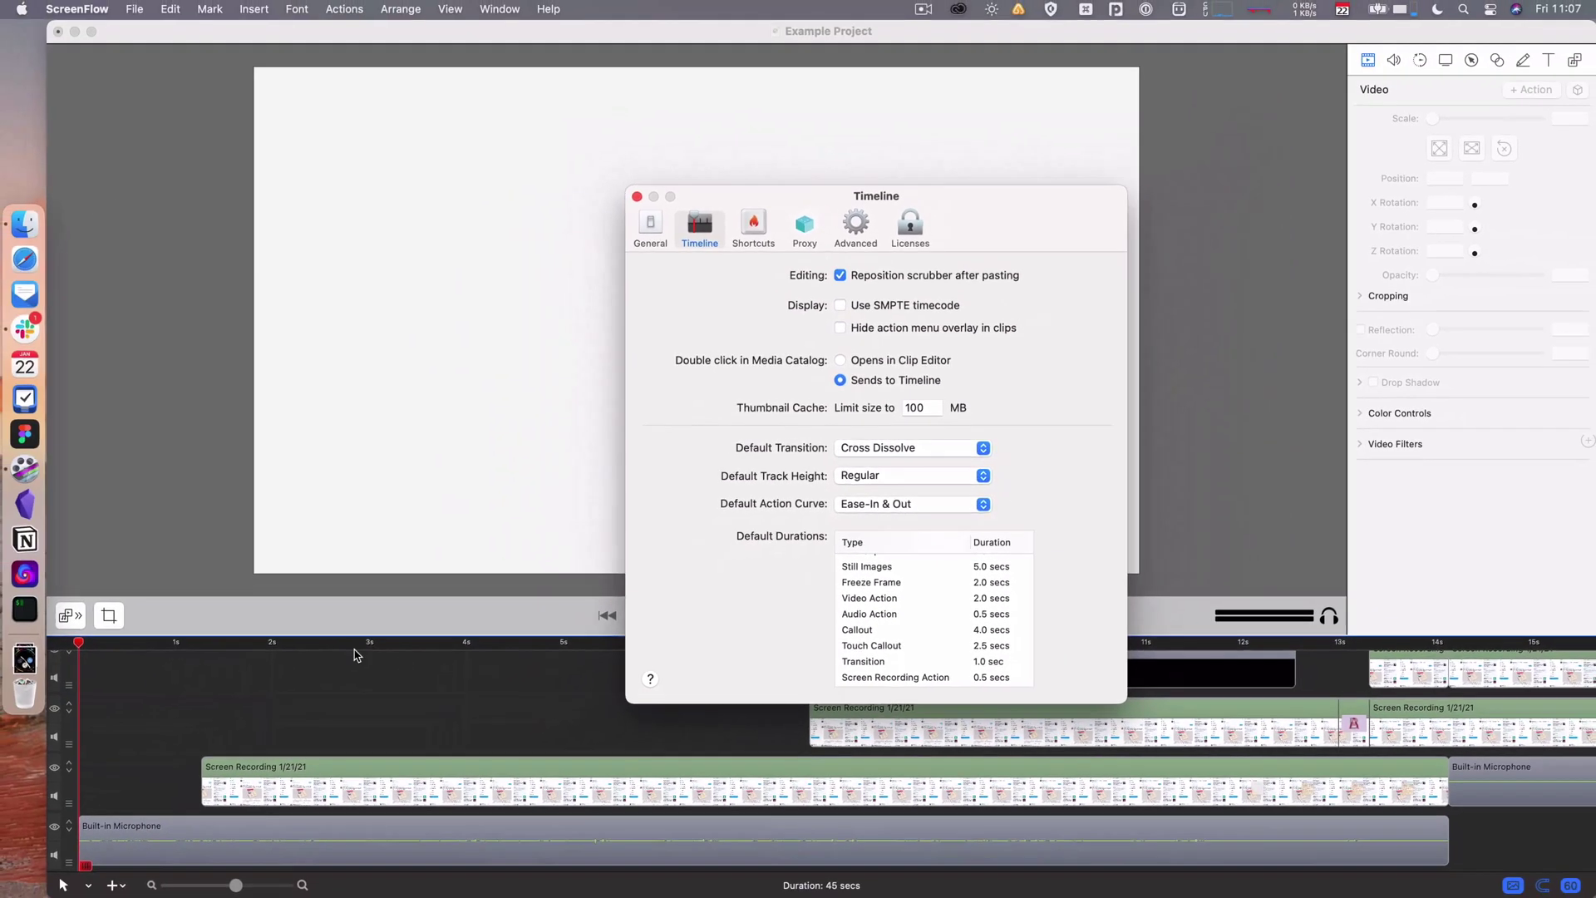
Close the Timeline preferences window with ⌘W
key(super+w)
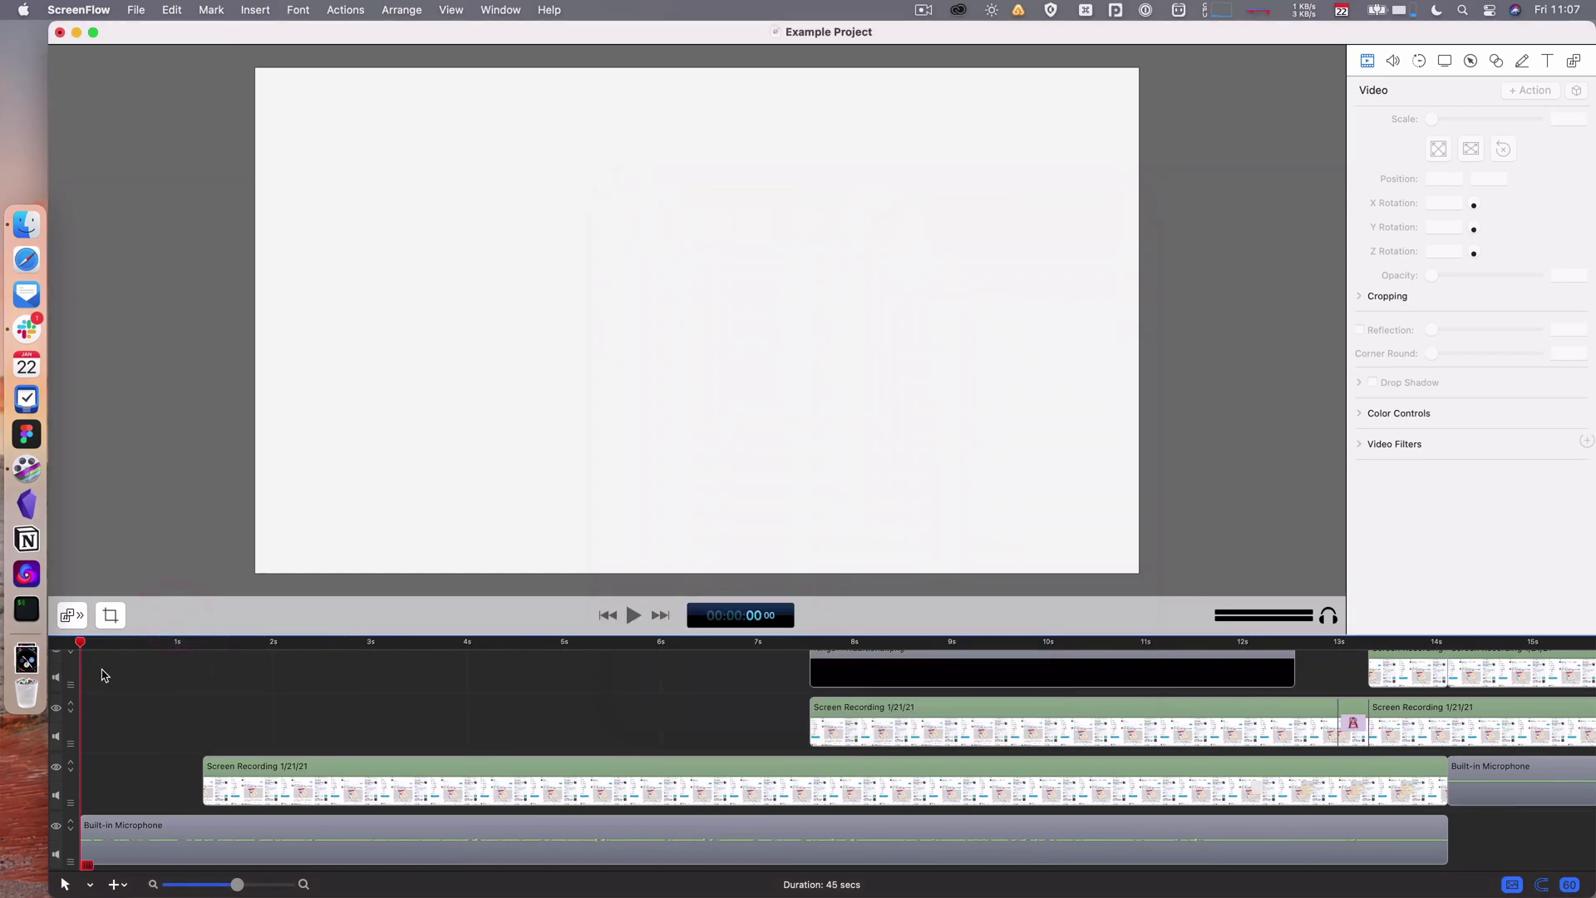
Add the Rings image from the Media Library and move its clip to track three
click(1573, 60)
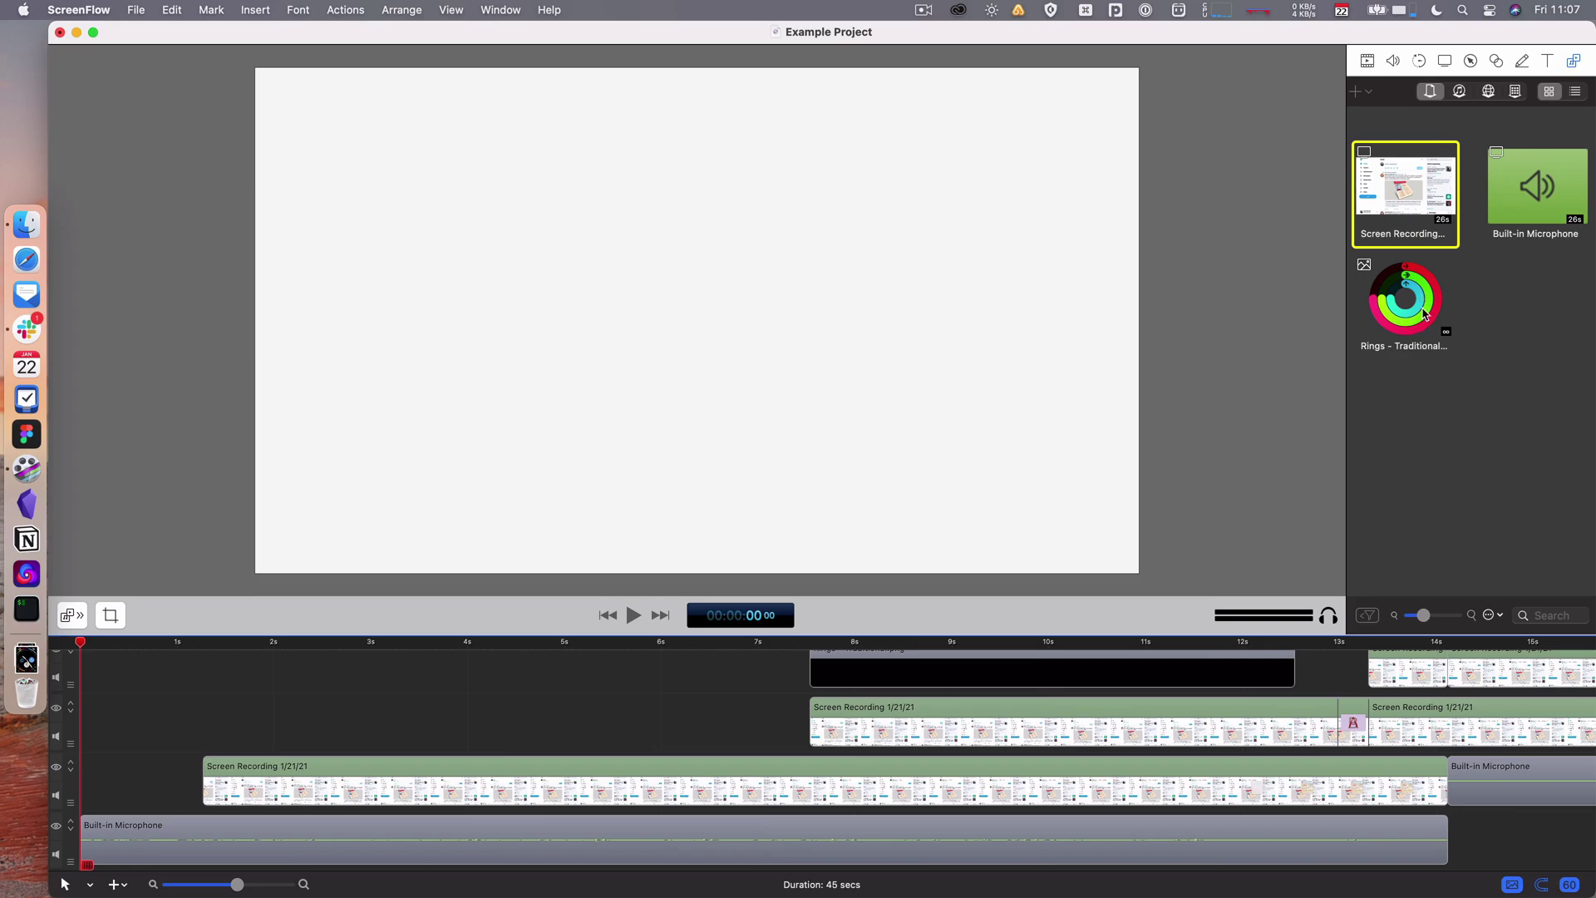
double_click(1425, 314)
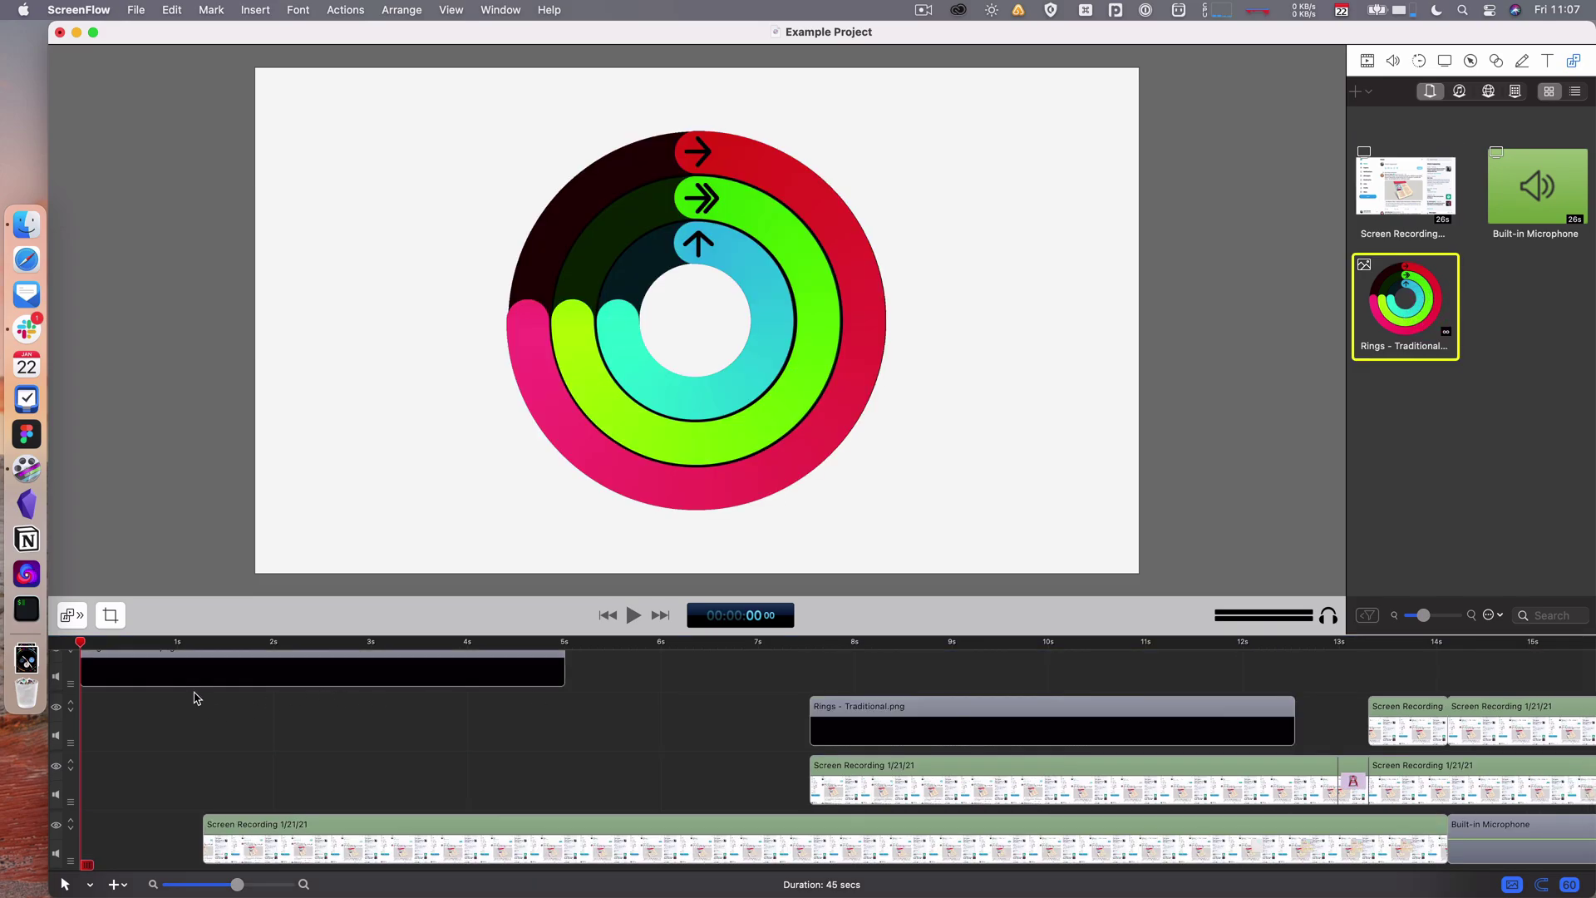
drag(236, 670, 221, 784)
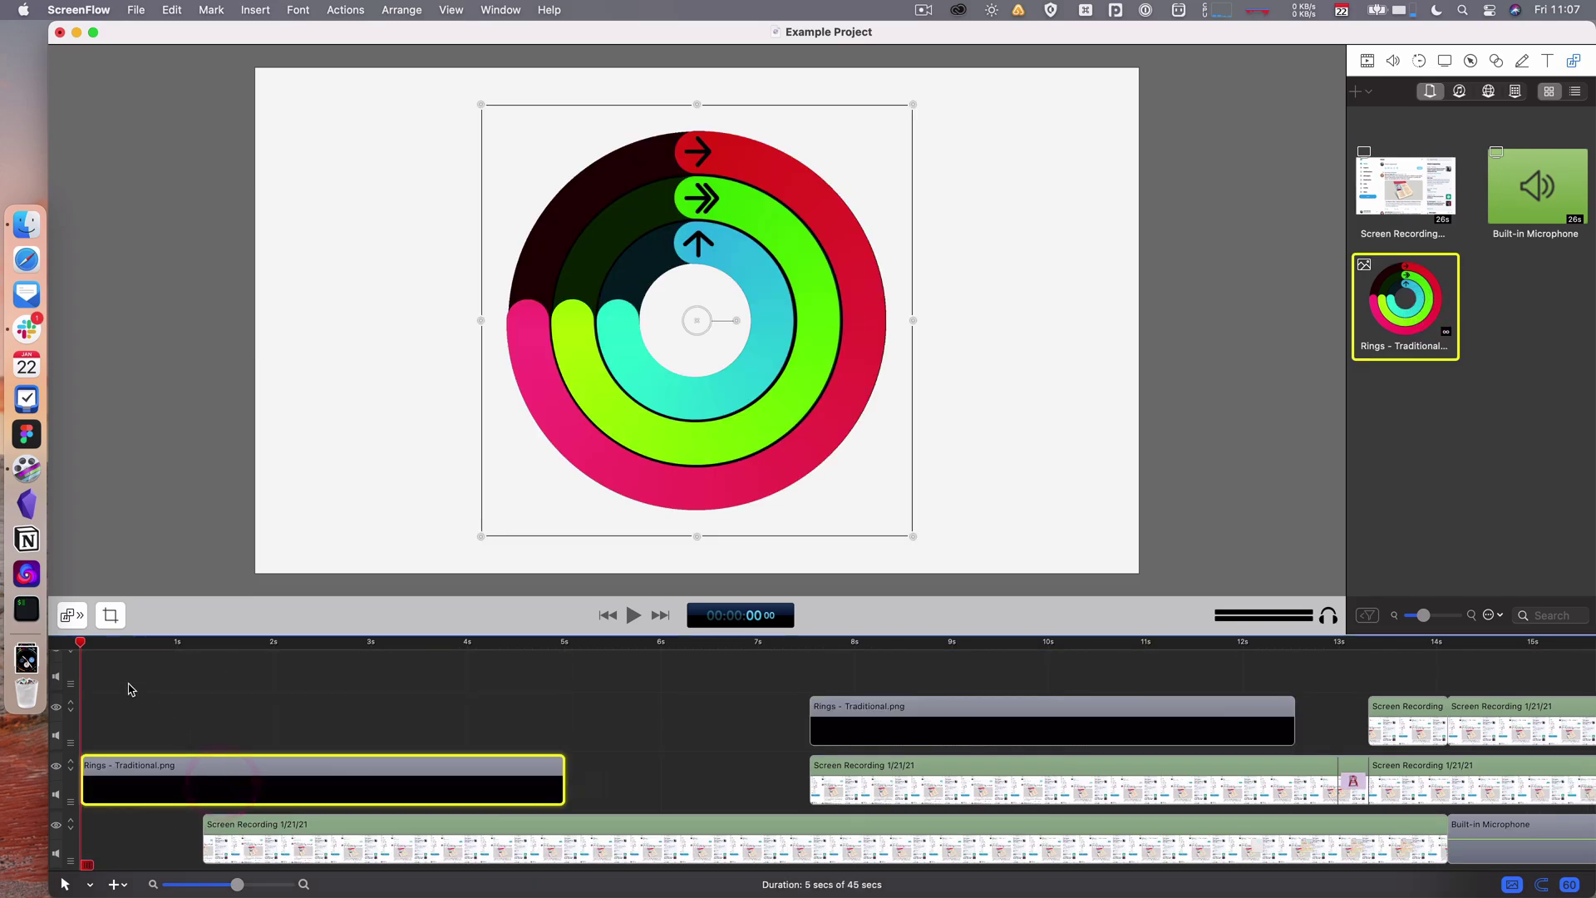
drag(91, 647, 203, 647)
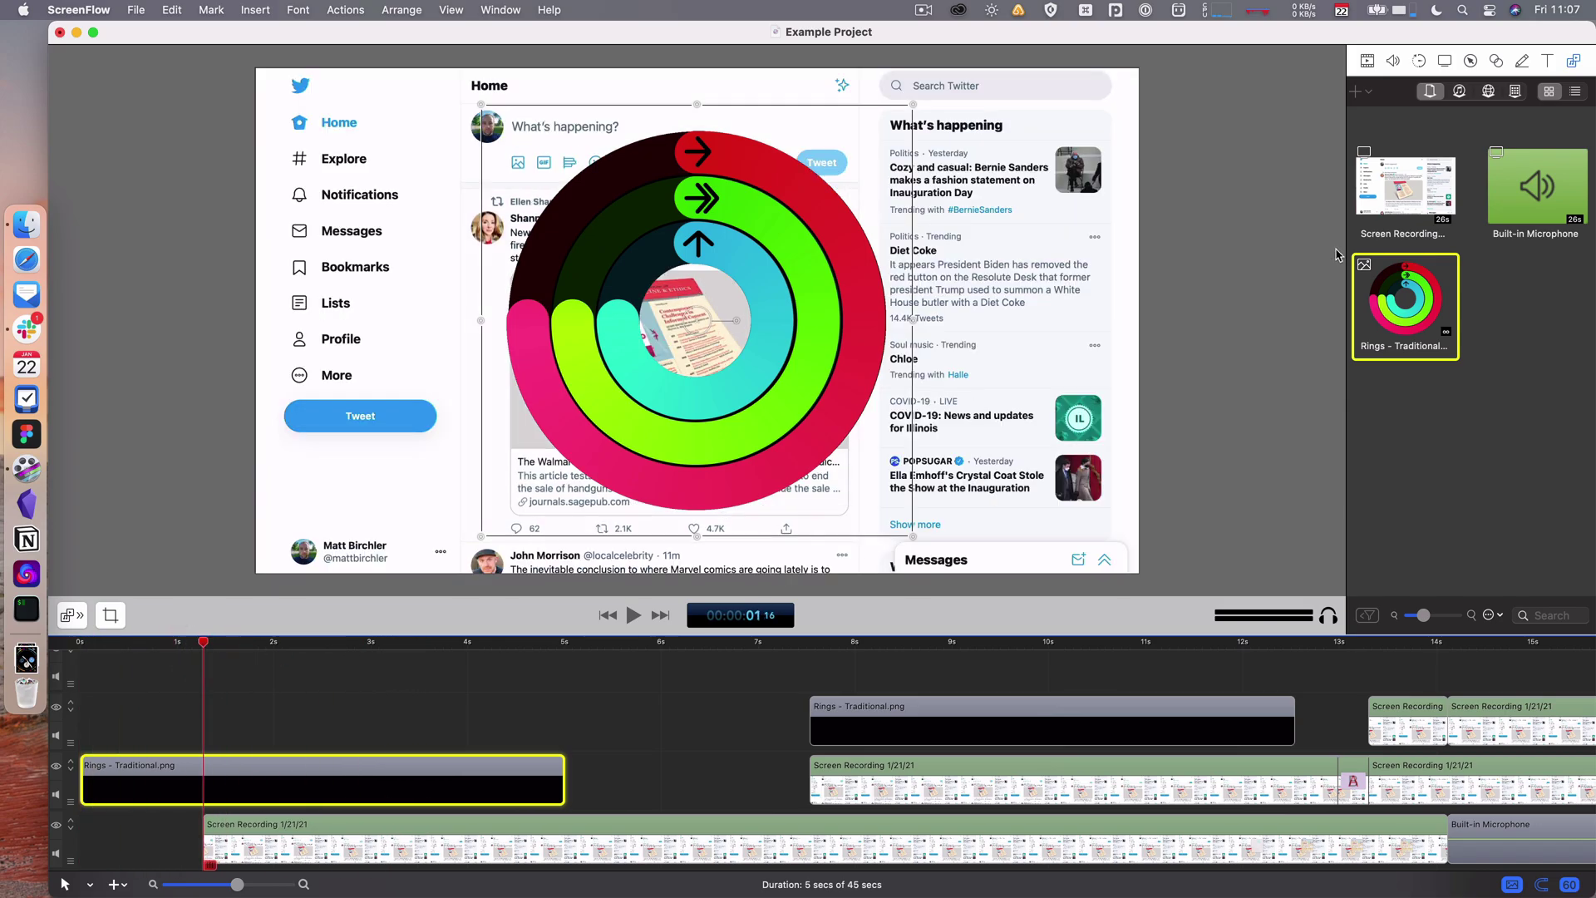
Set media-library double-clicks to open in the Clip Editor in Timeline preferences
key(super+comma)
click(869, 364)
key(super+w)
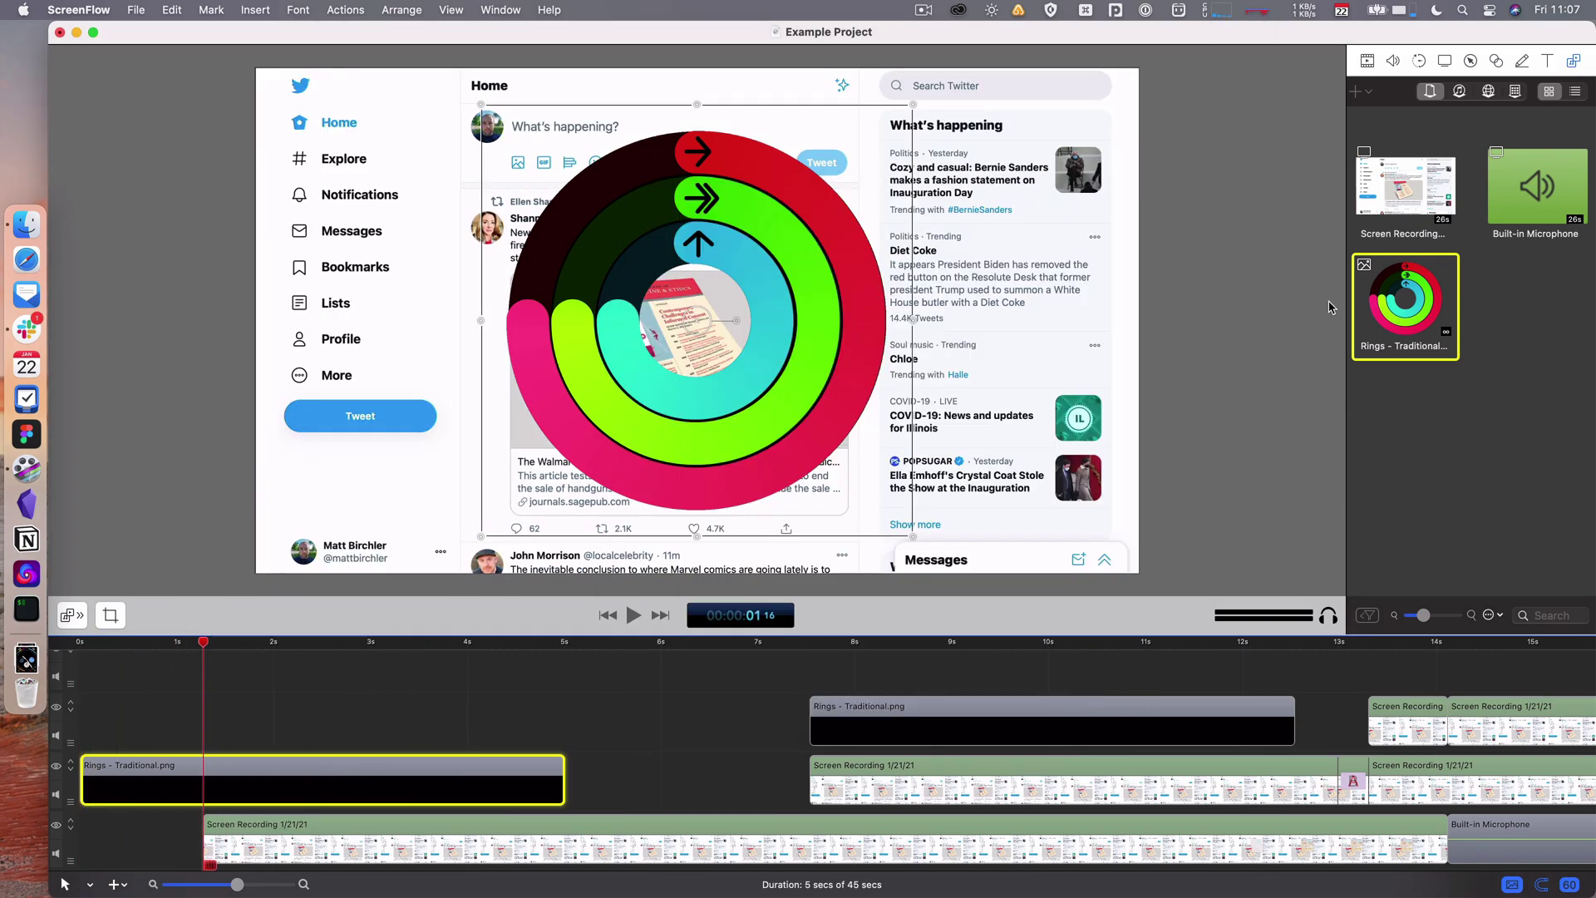
Mark a 5–10 second Screen Recording excerpt in the Clip Editor, add it, and move it to track two
double_click(1406, 193)
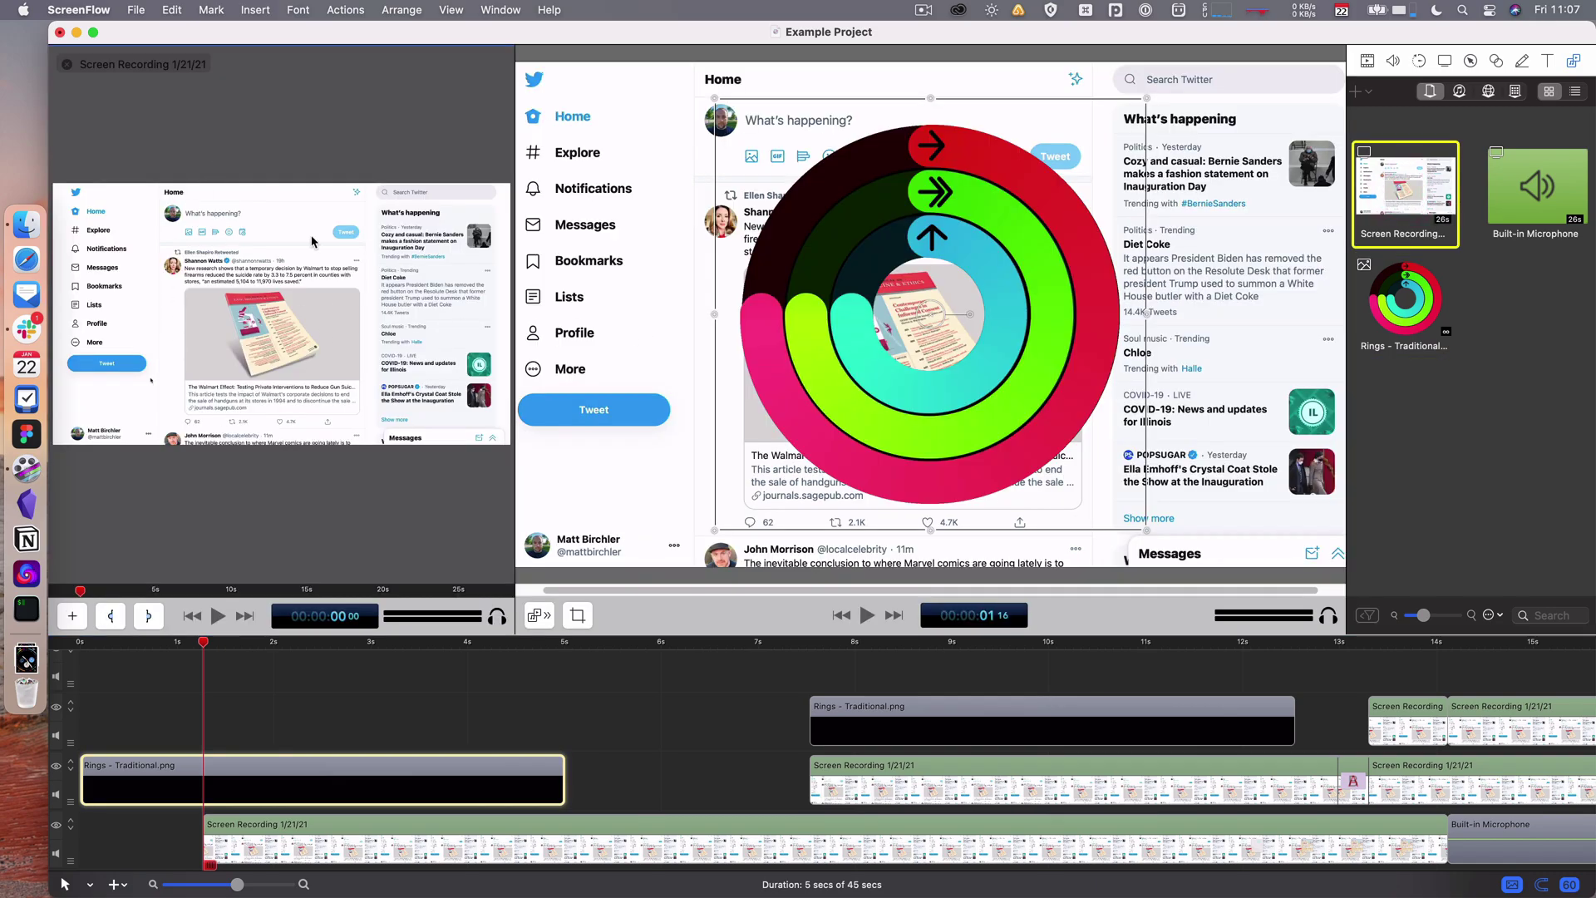
drag(80, 591, 207, 596)
key(i)
click(235, 591)
click(148, 615)
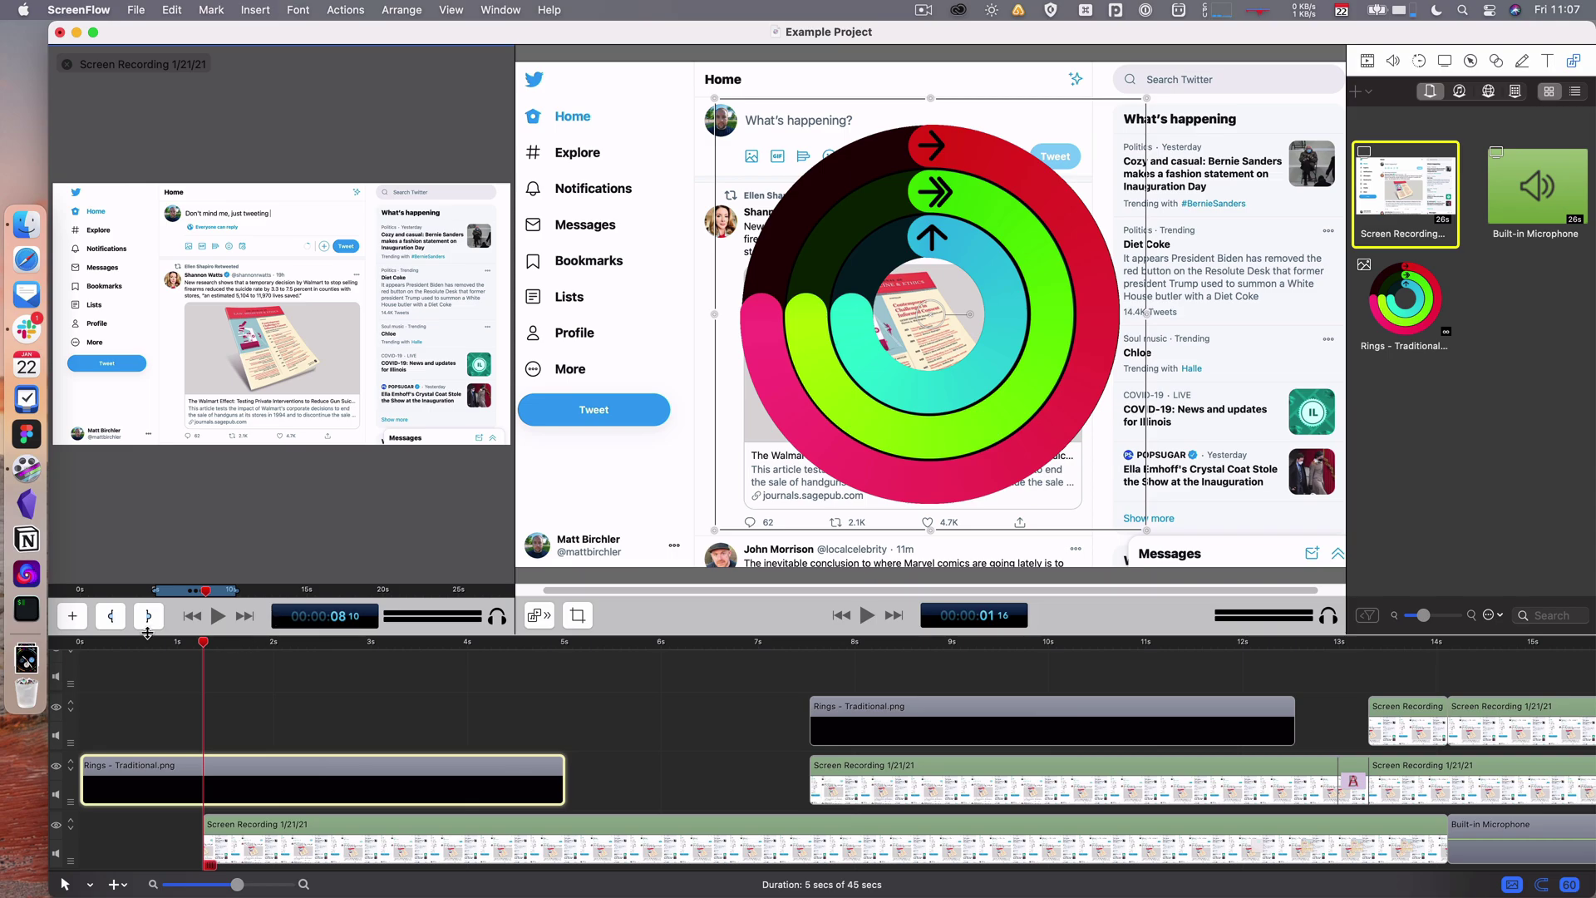
click(72, 616)
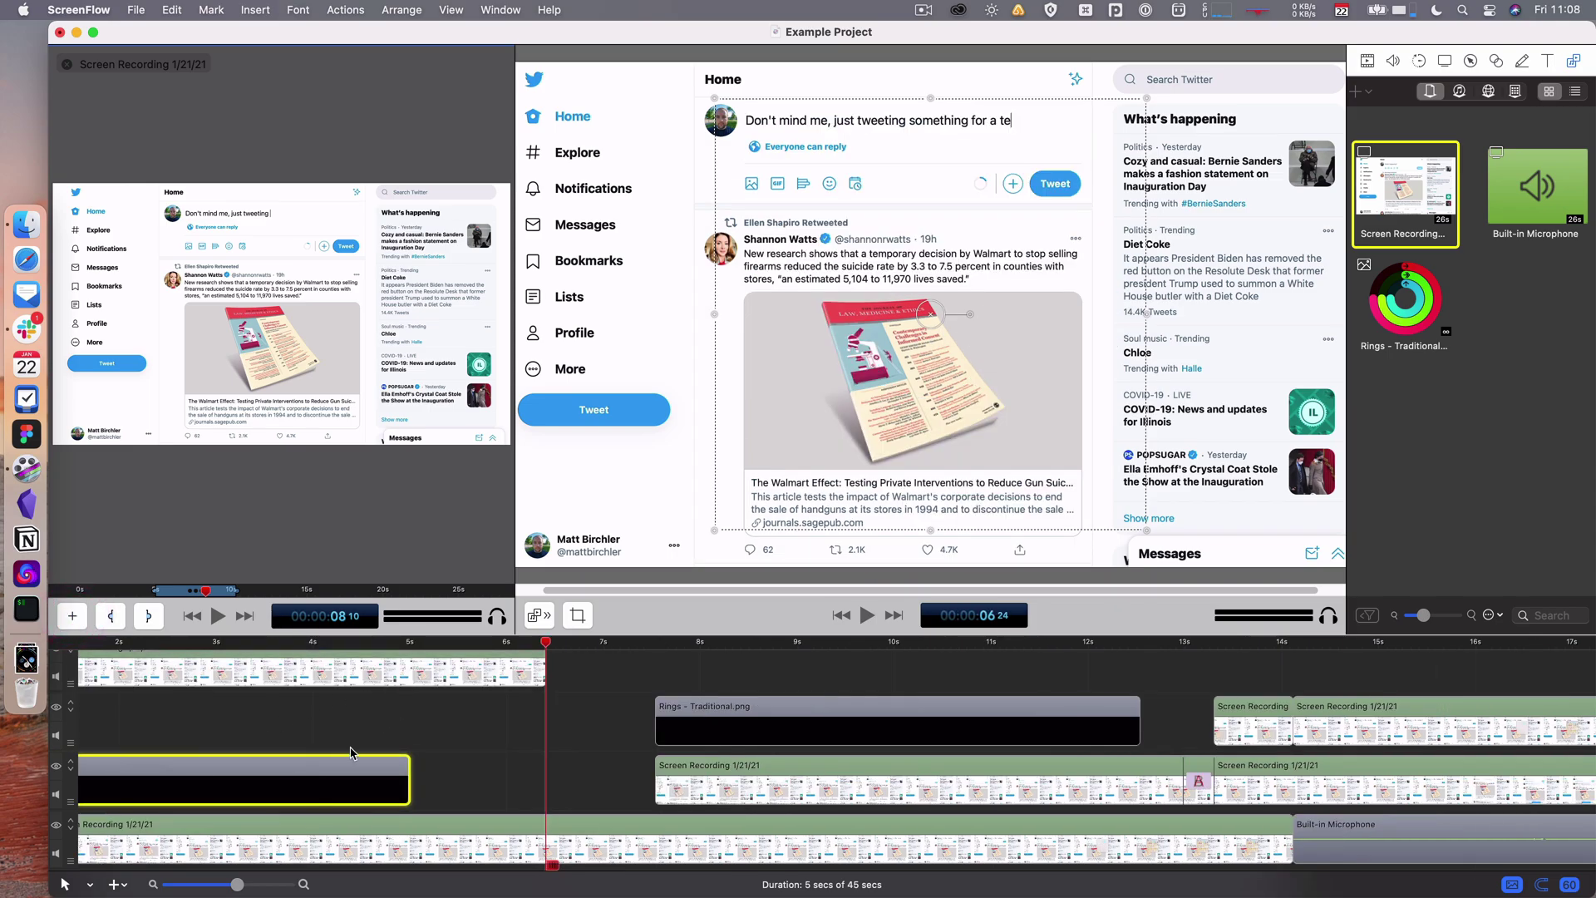
drag(339, 670, 353, 704)
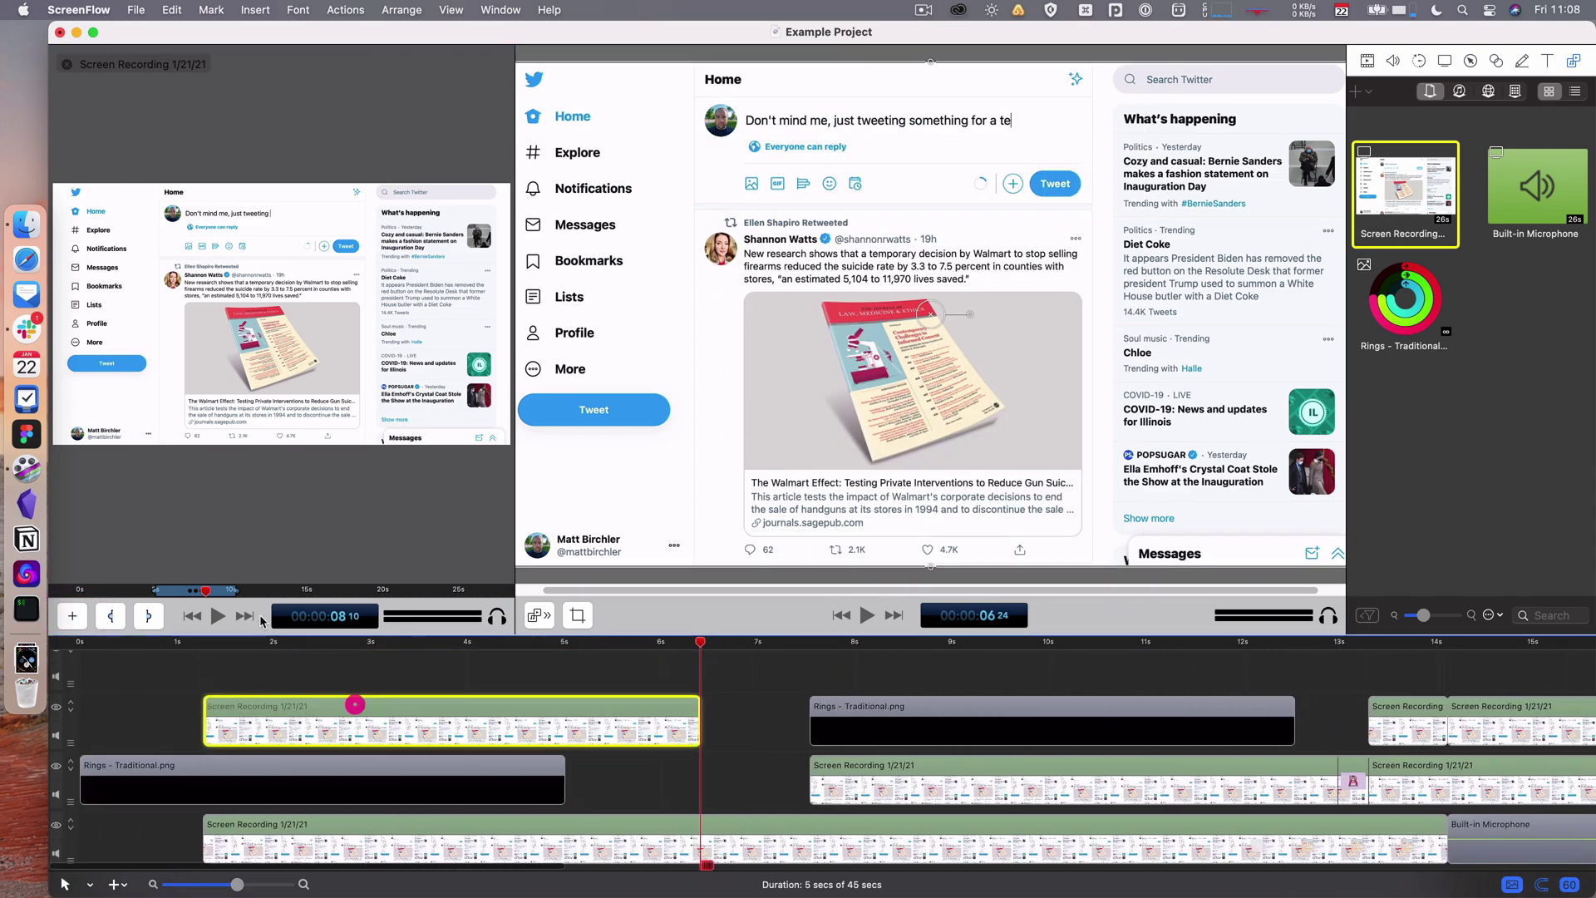
drag(206, 637, 266, 642)
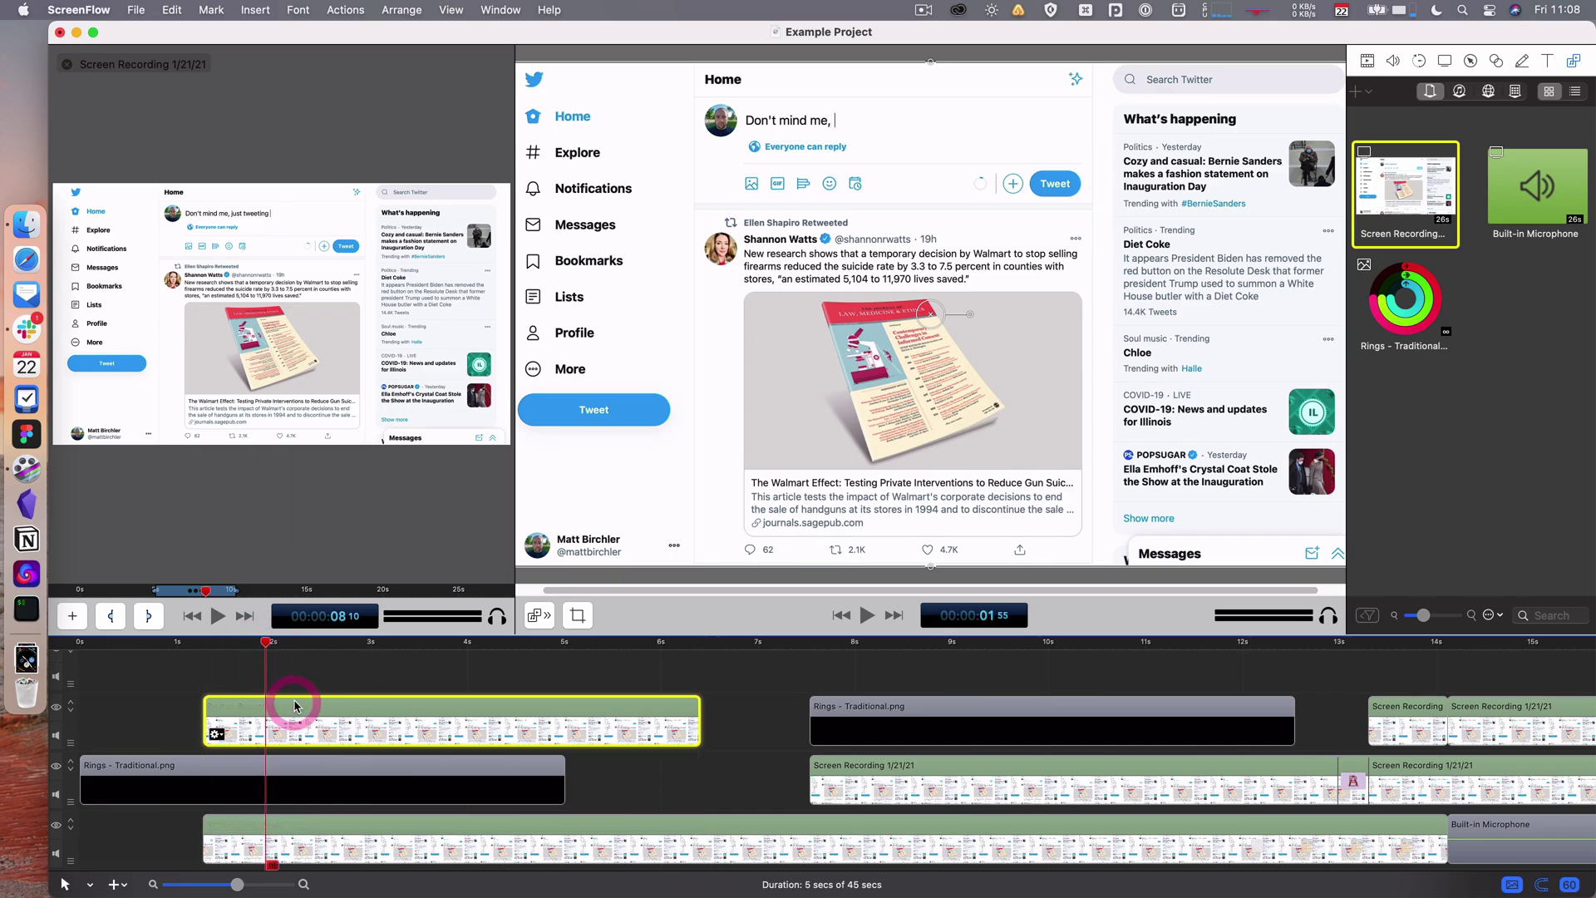
Close the Clip Editor and set media double-clicks back to adding clips to the timeline
click(67, 64)
key(super+comma)
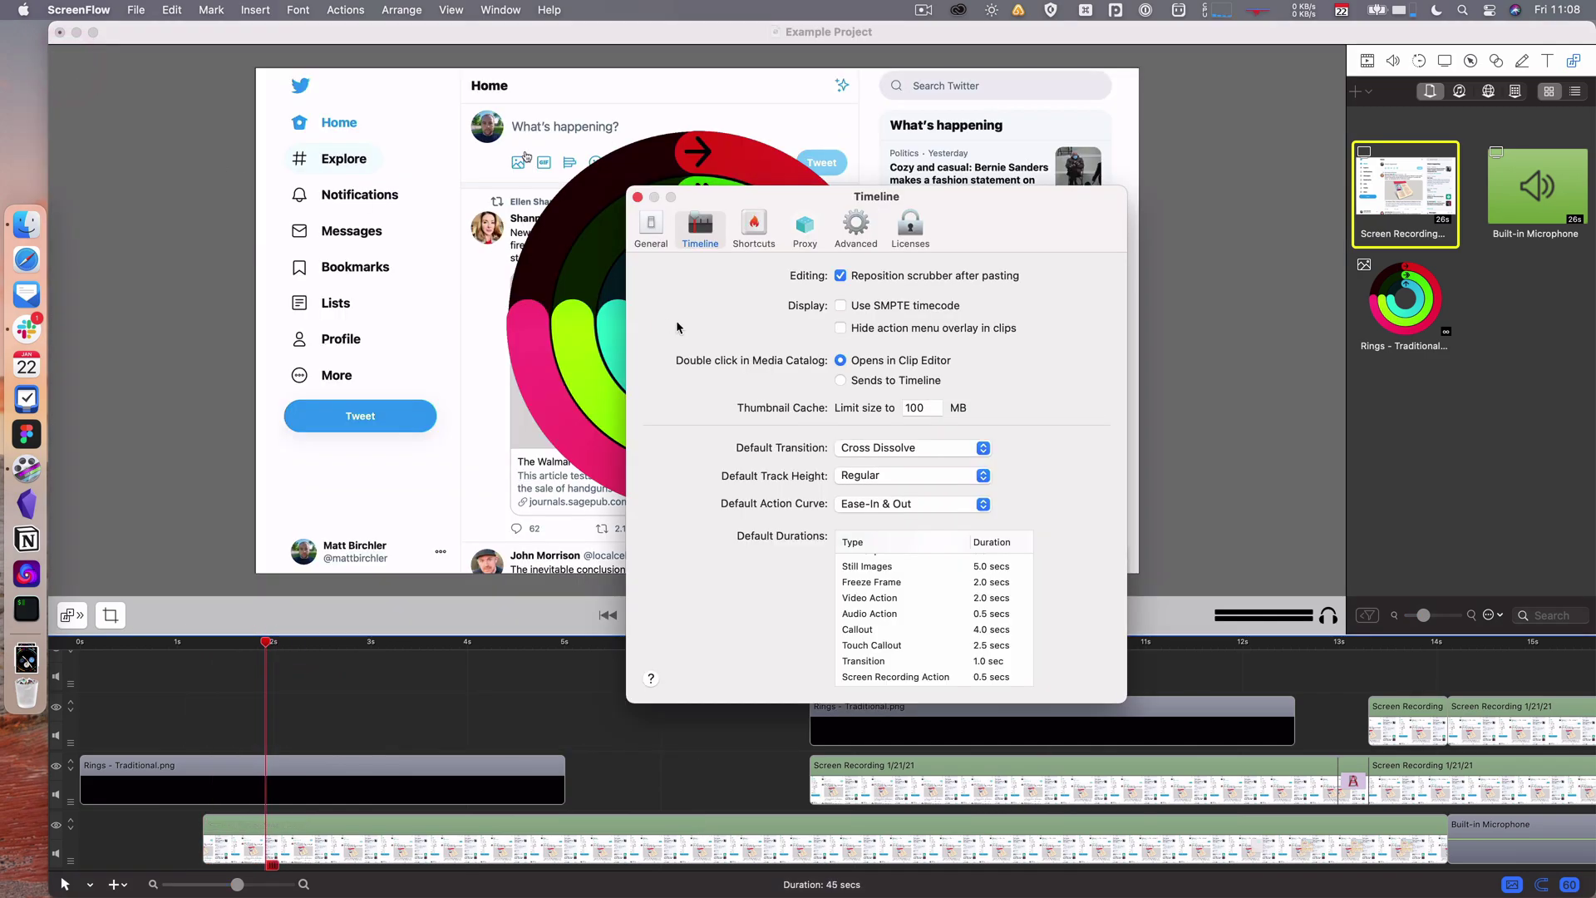
click(854, 382)
key(super+w)
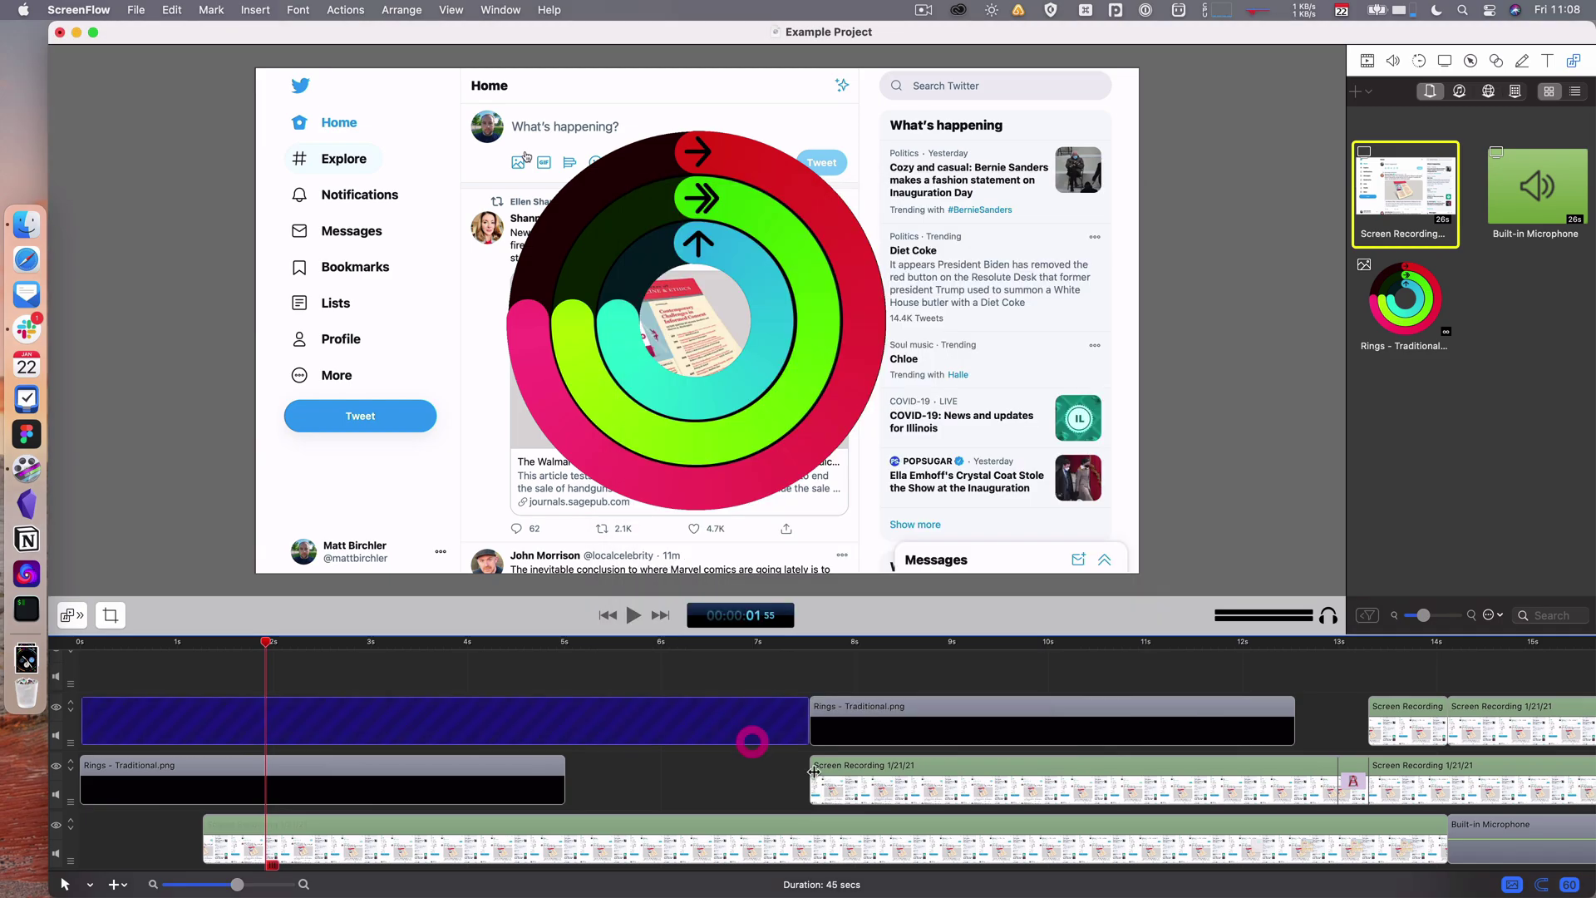
Slide the Screen Recording clip right after the rings clip, play the transition, and reopen preferences
drag(866, 785, 558, 786)
click(468, 653)
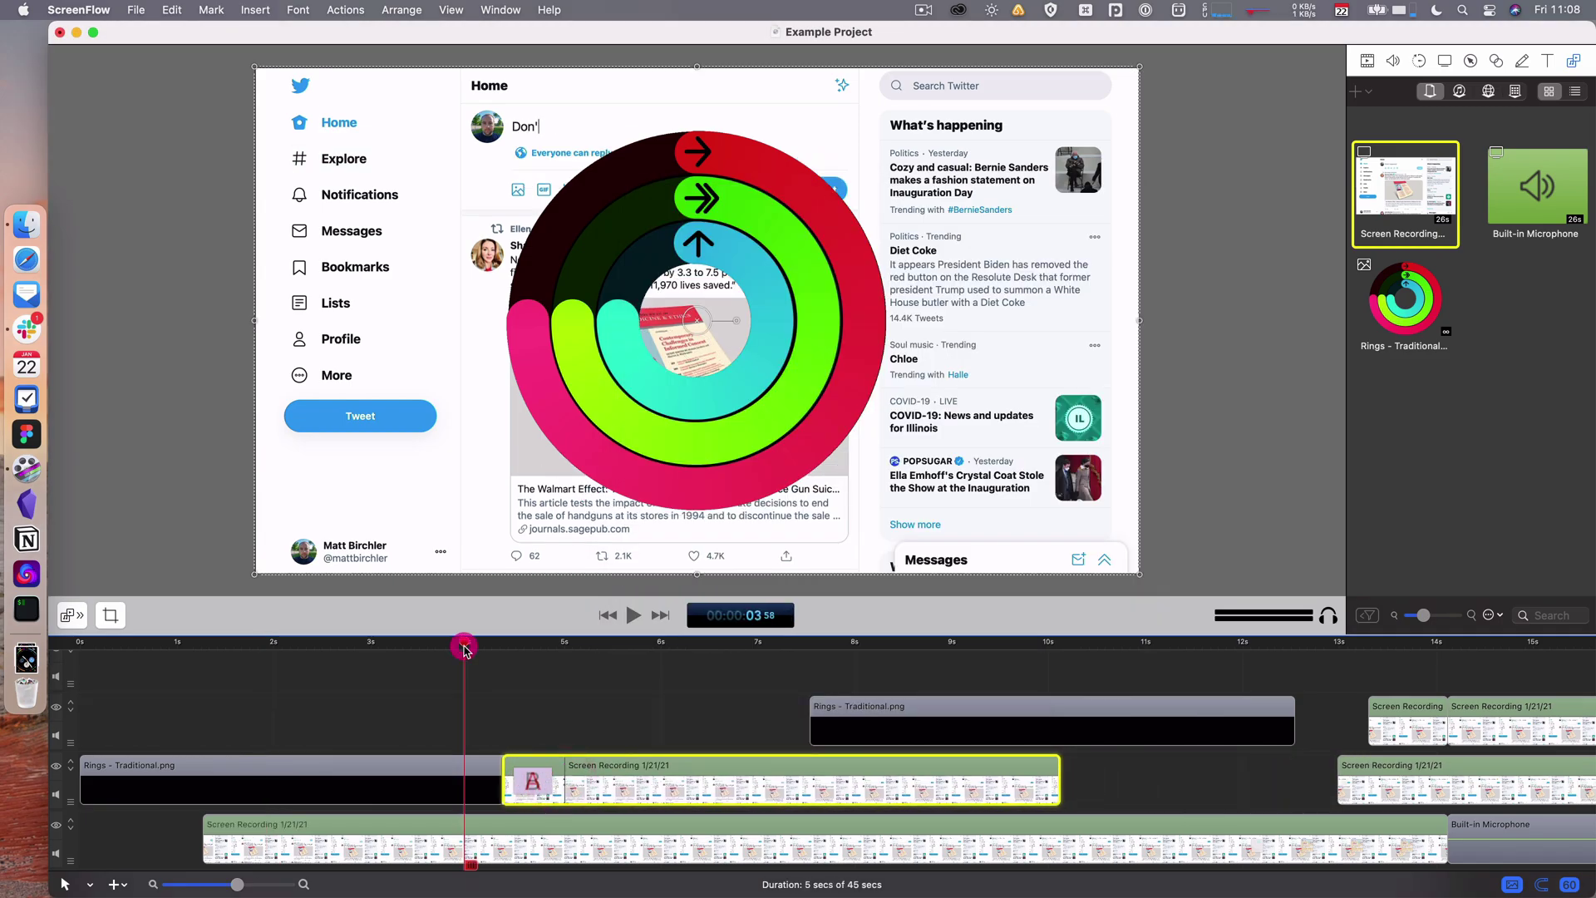
key(space)
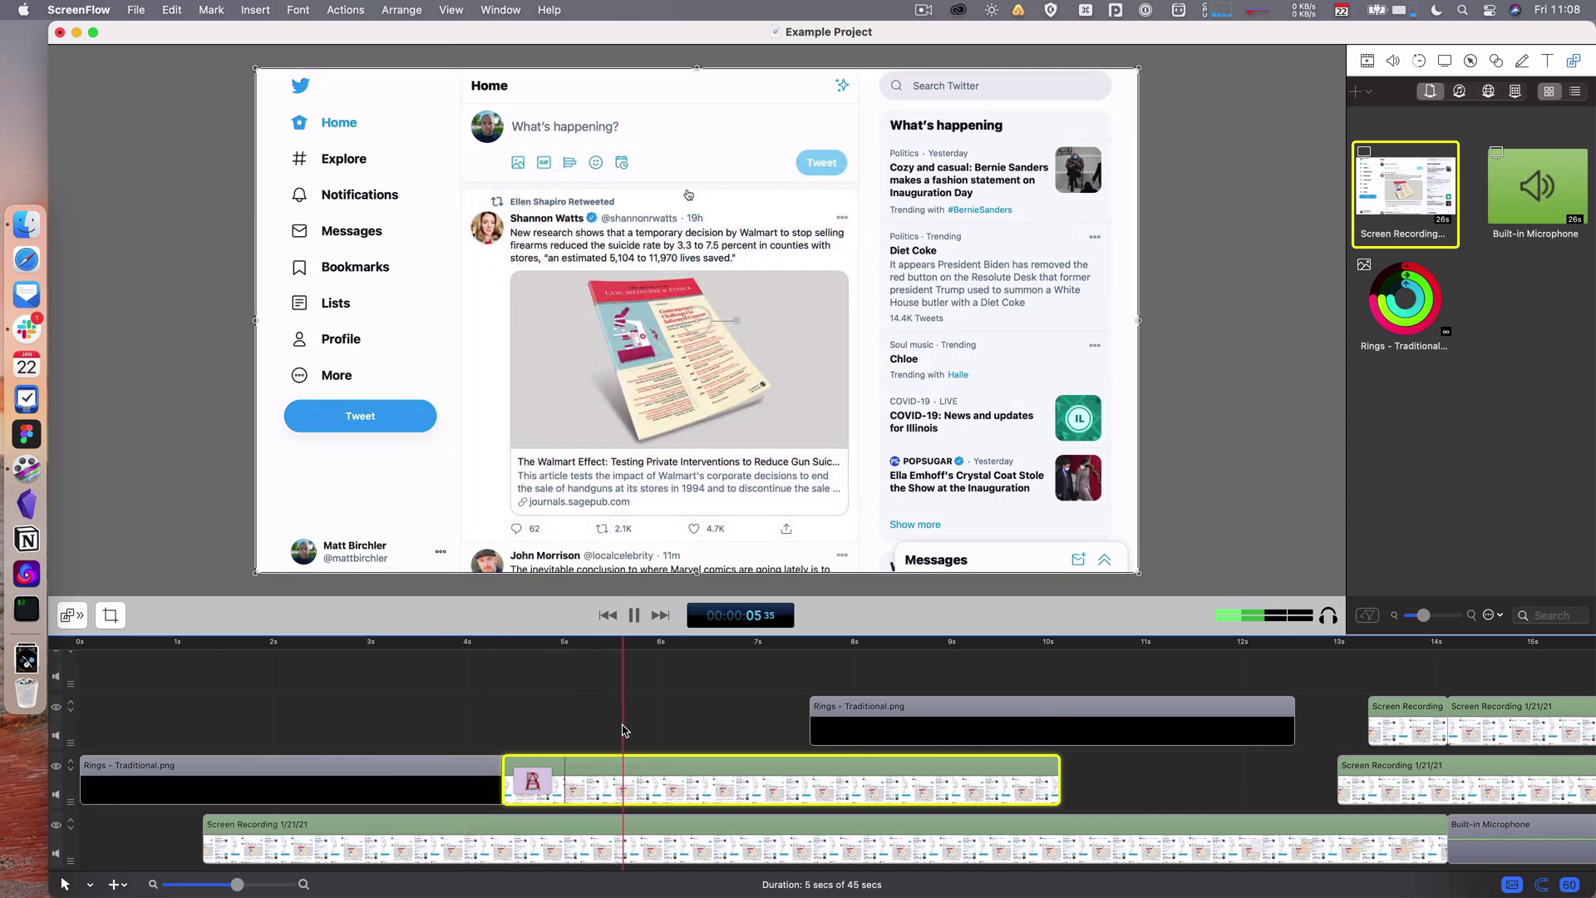
key(space)
mouse_move(580, 774)
mouse_down()
mouse_move(612, 774)
mouse_move(557, 774)
mouse_up()
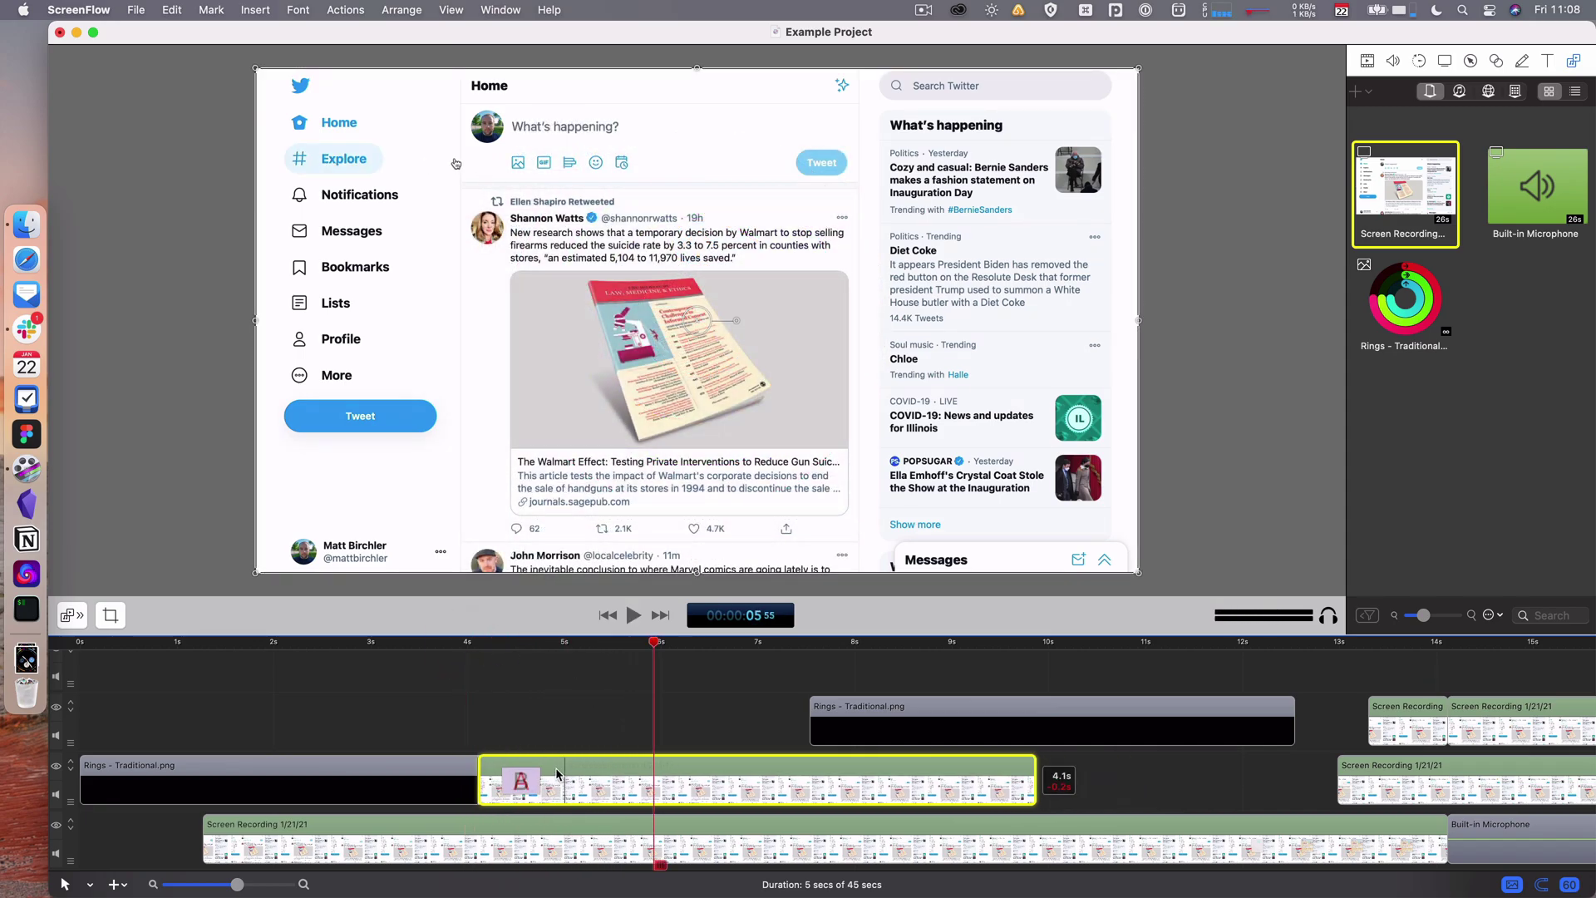
click(442, 641)
key(space)
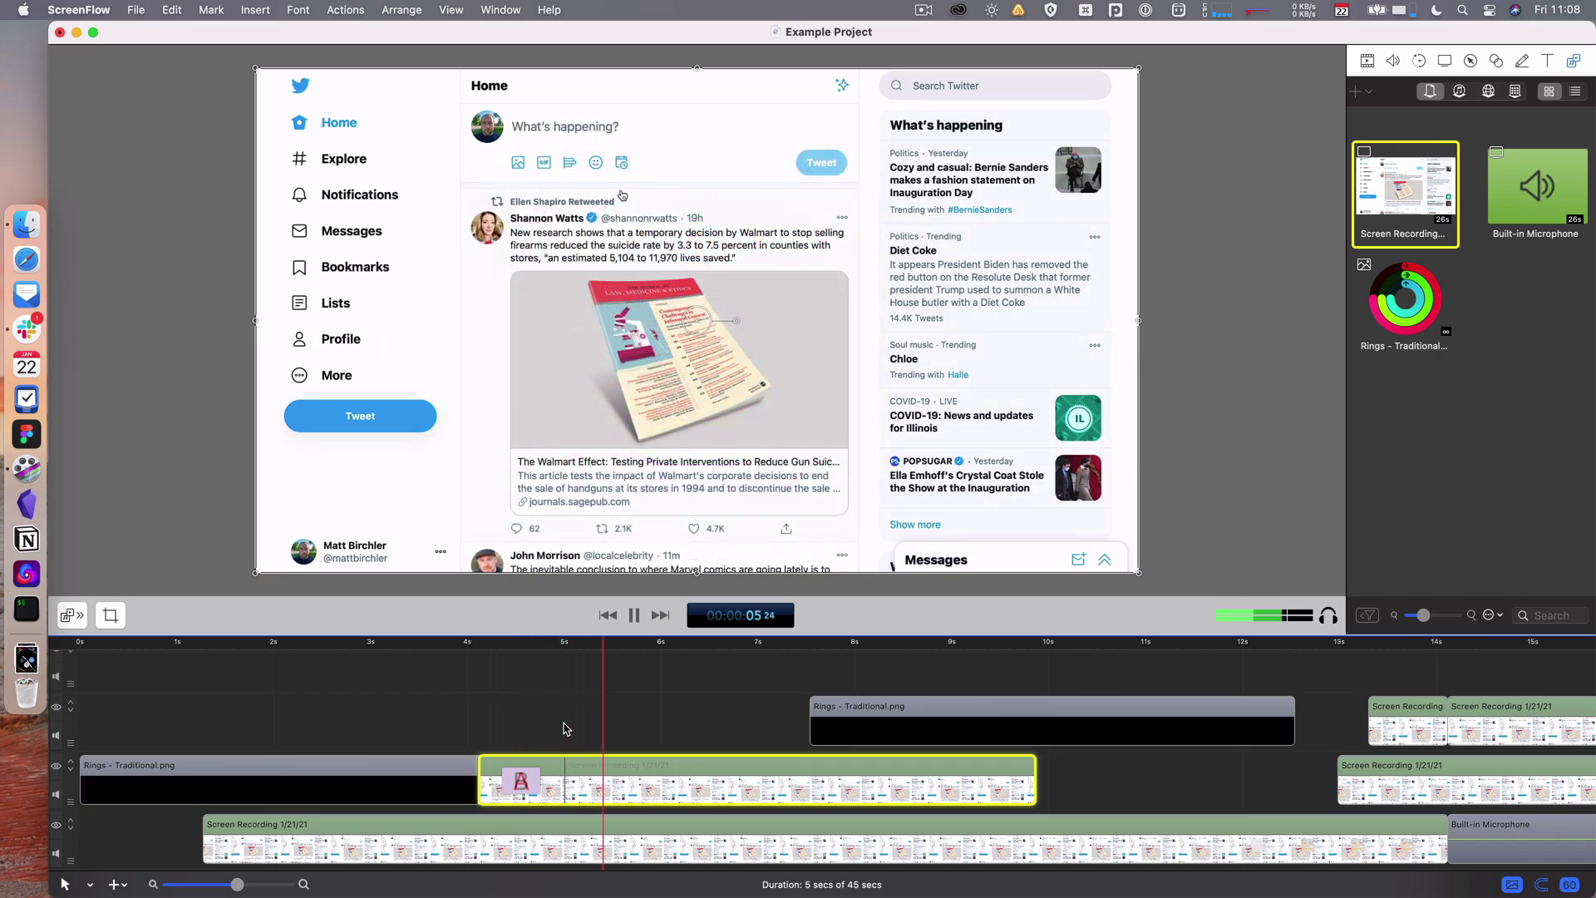
key(super+comma)
Check the transition, track height and action curve popups, keeping Cross Dissolve, Regular and Ease-In & Out
click(938, 450)
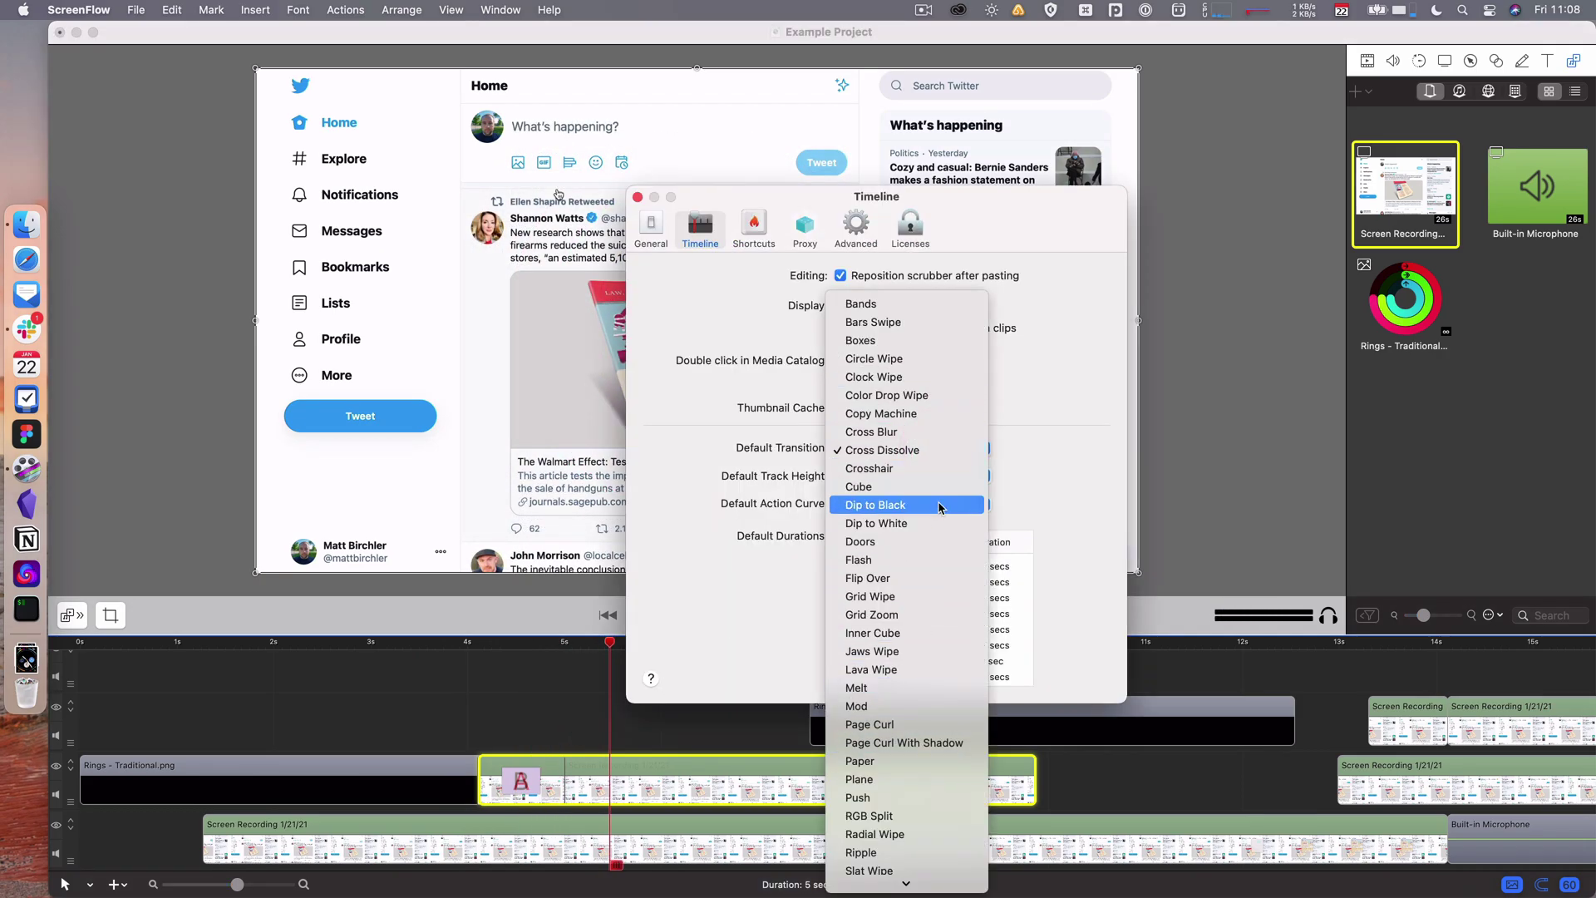
click(1046, 449)
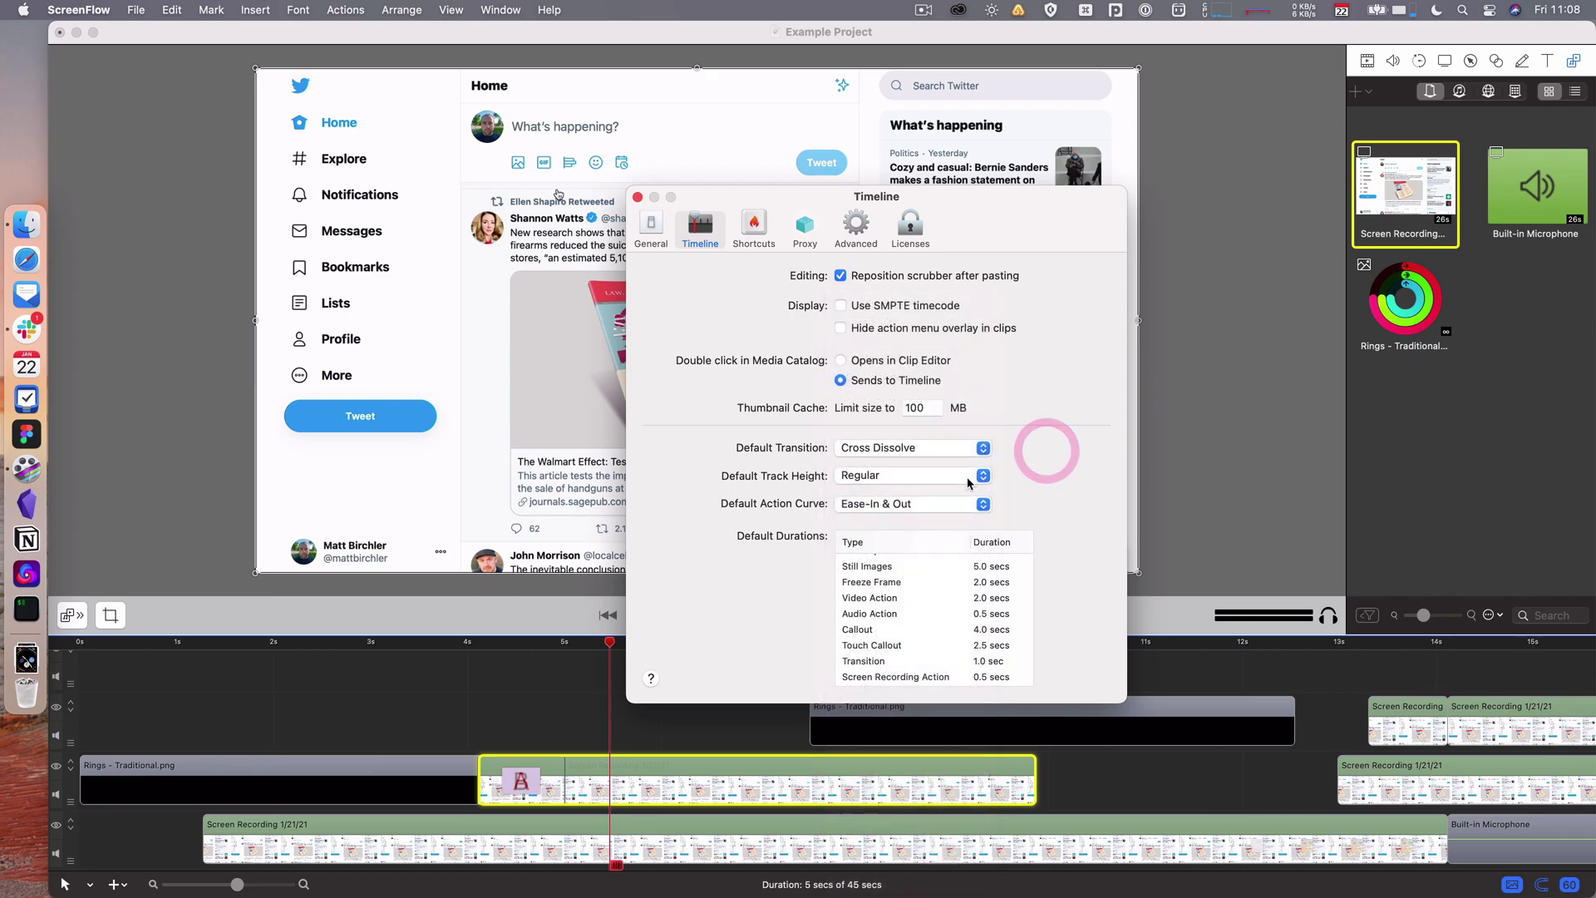
click(877, 480)
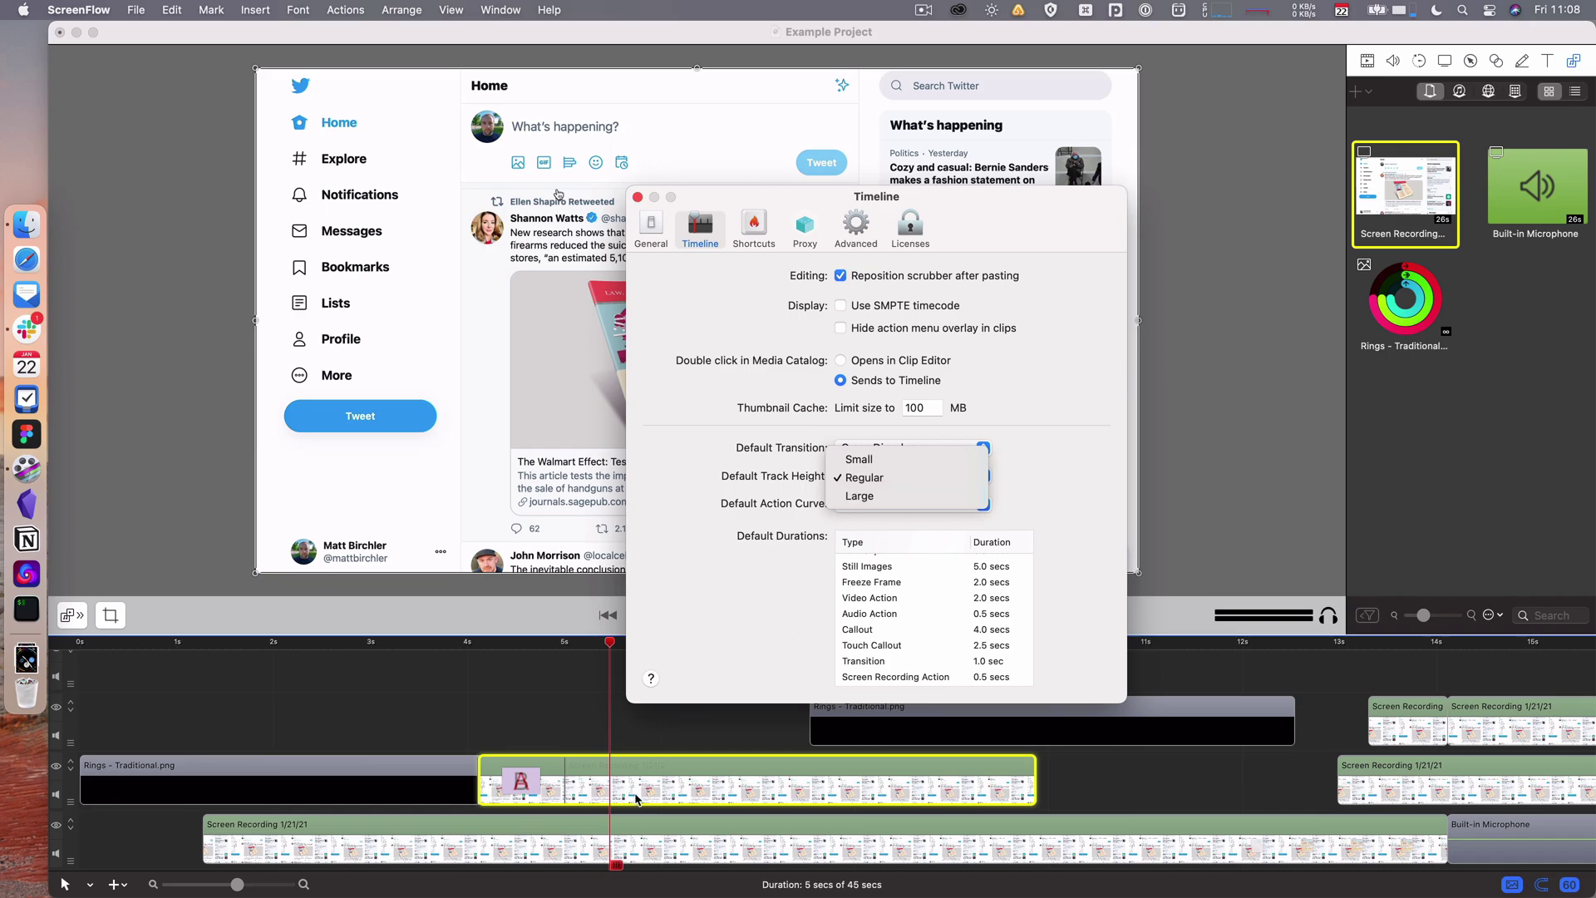
click(794, 579)
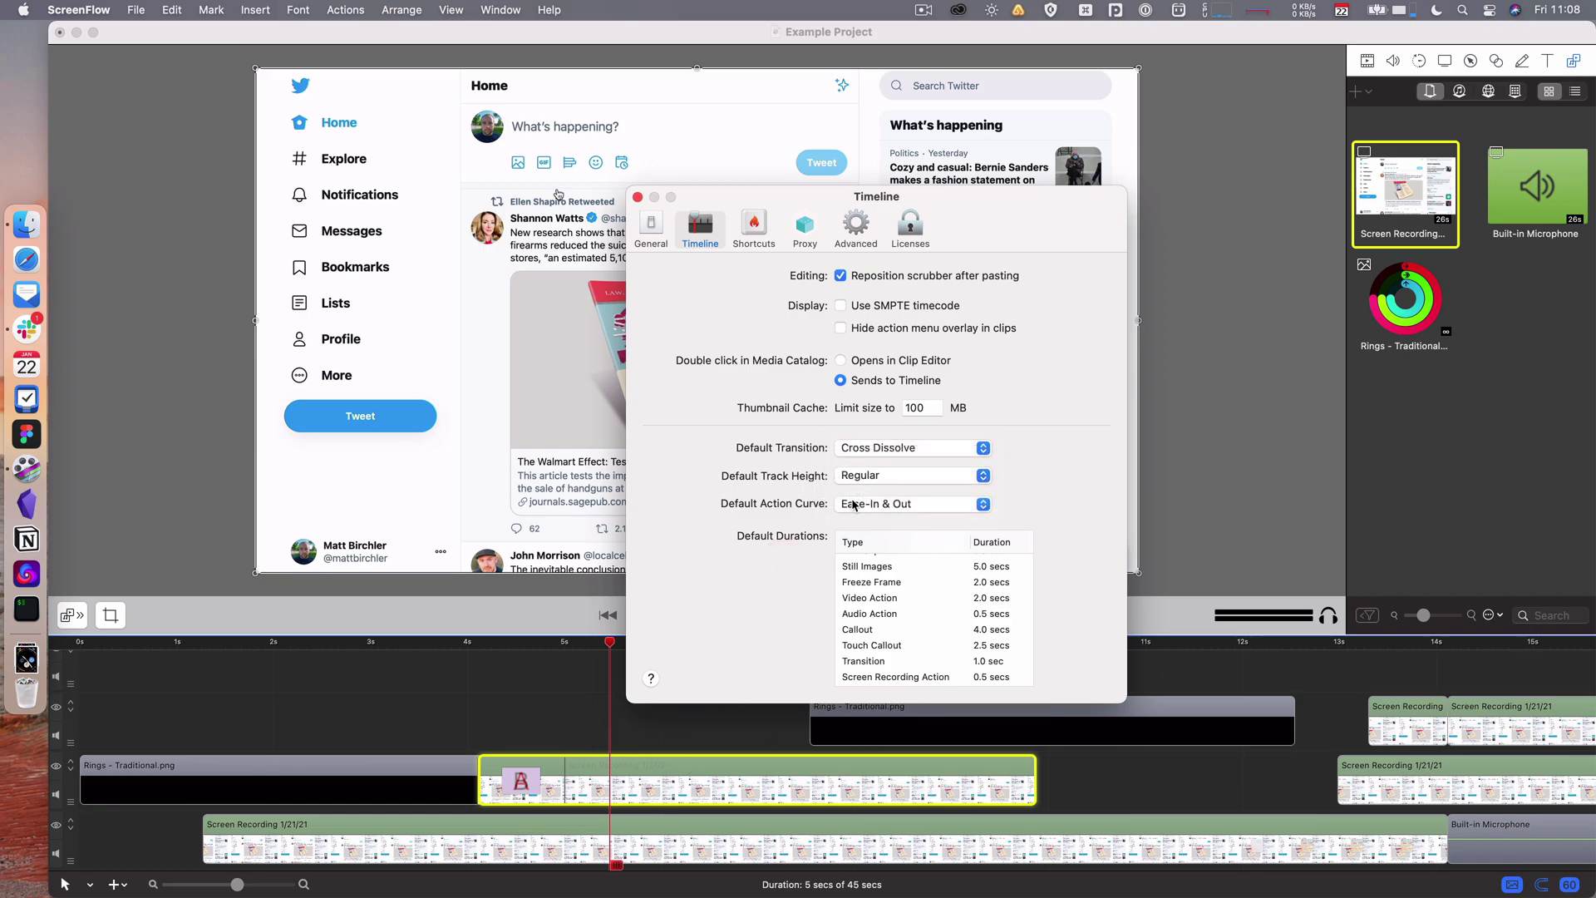
click(879, 505)
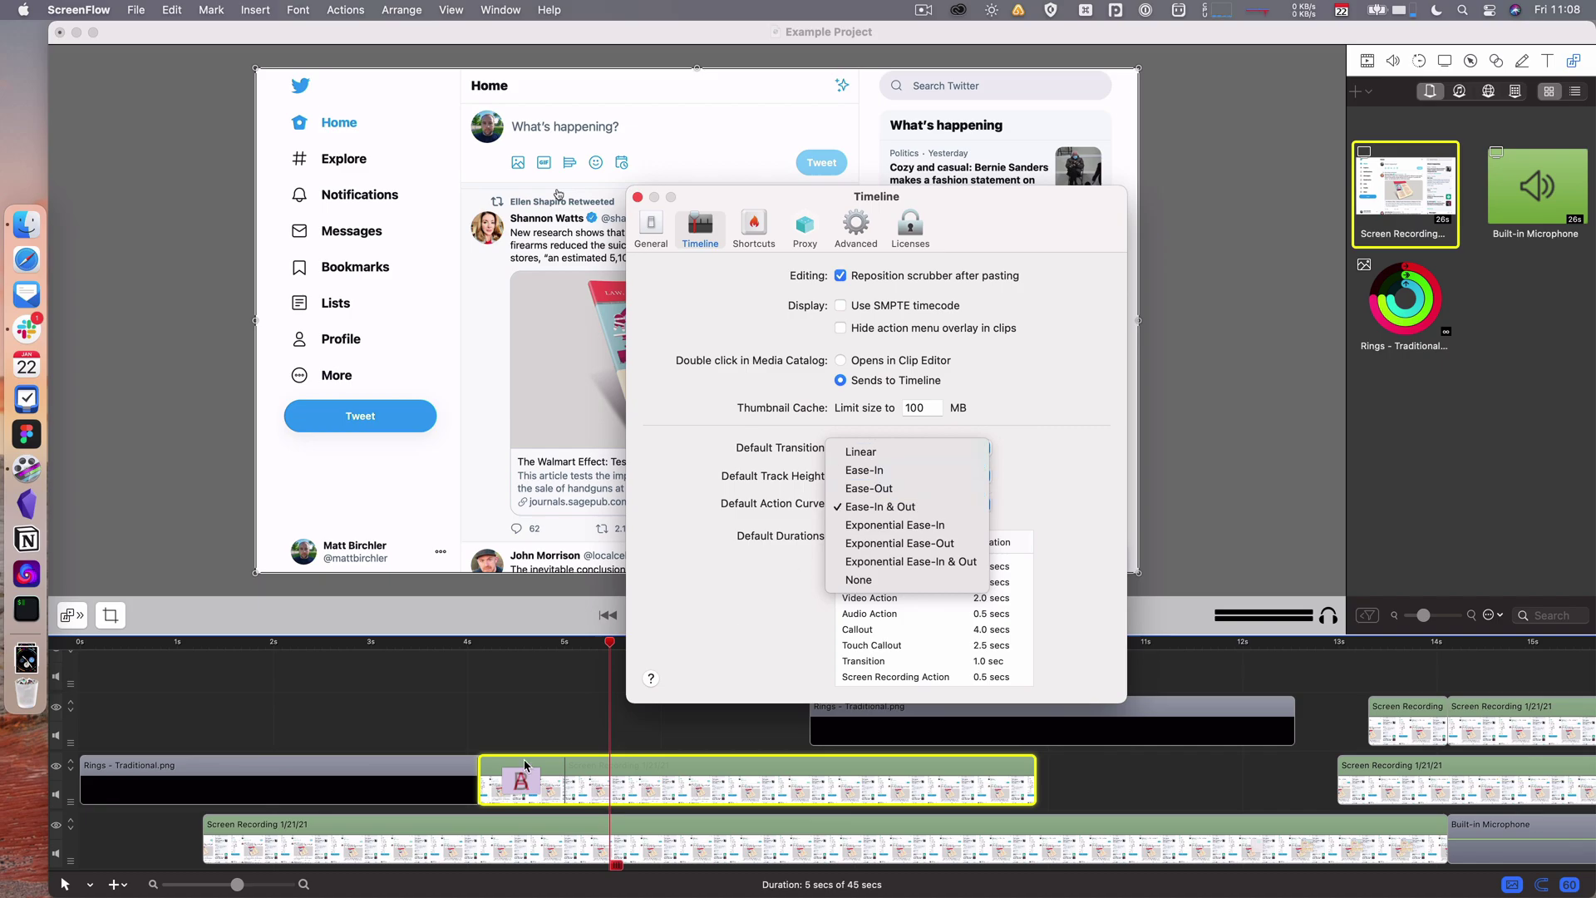
key(Escape)
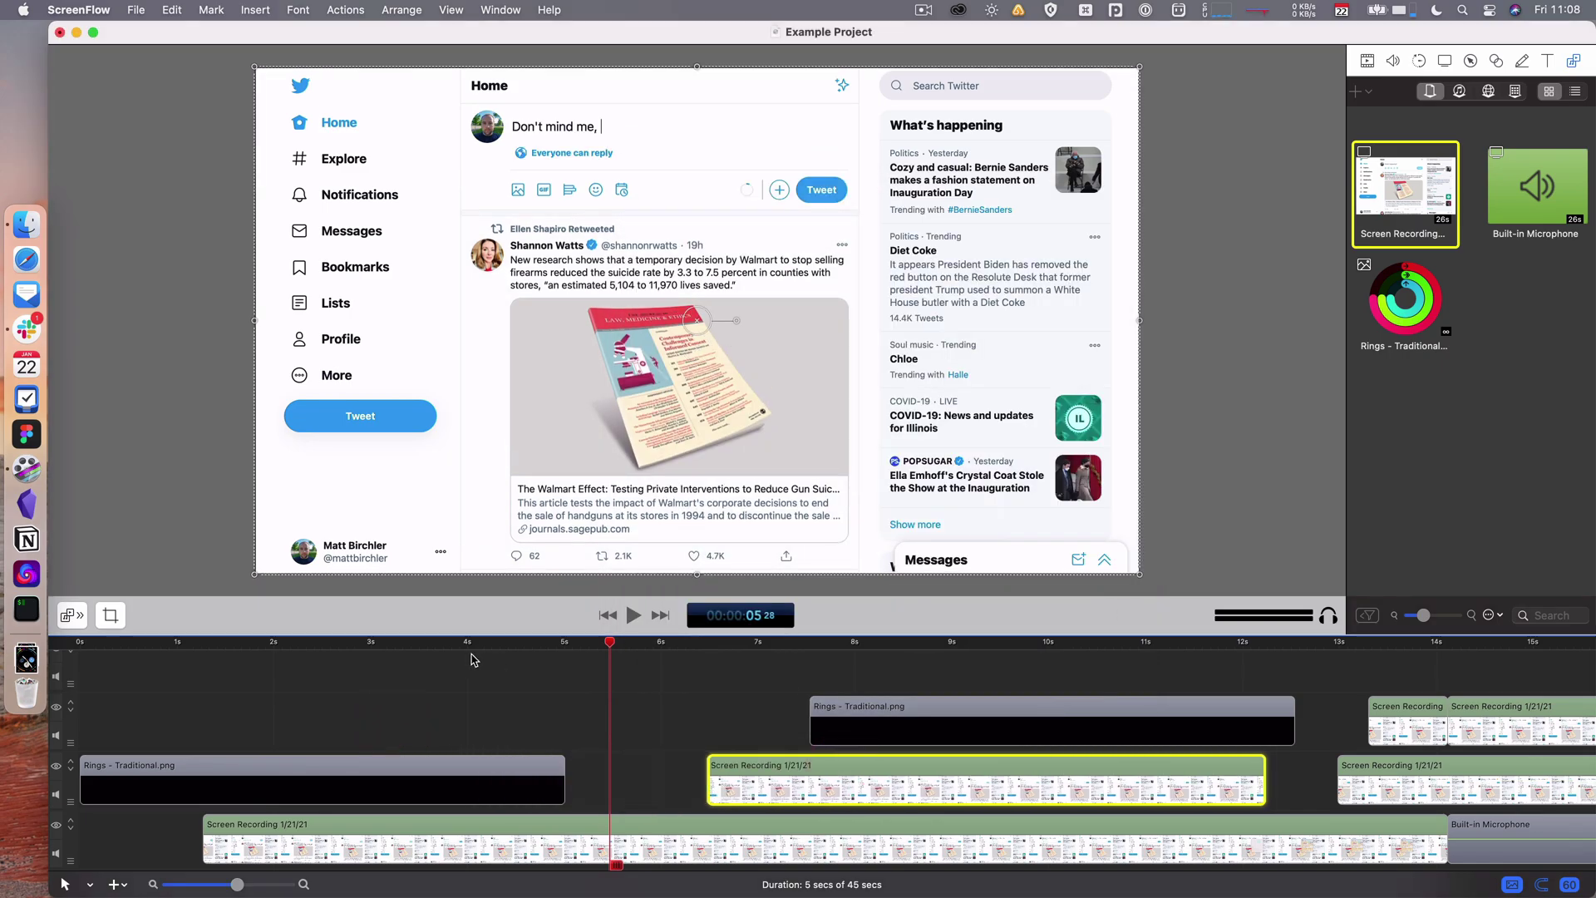
Shrink the Rings image to about 67% and move it to the left of the frame
drag(474, 657, 189, 661)
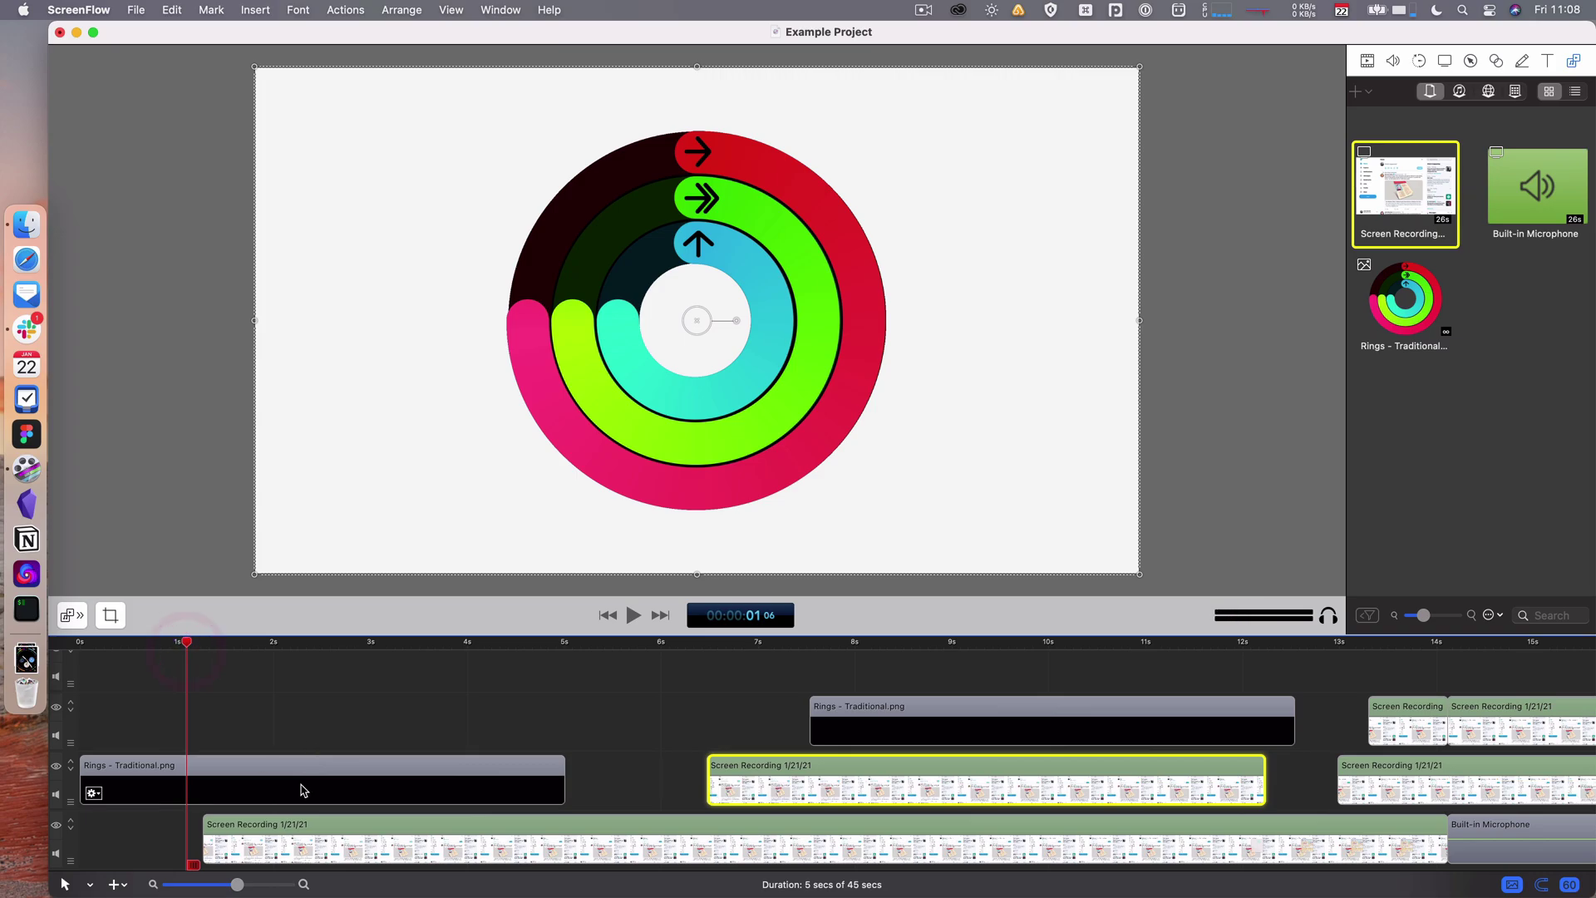
click(303, 786)
drag(918, 322, 623, 325)
click(360, 762)
click(394, 647)
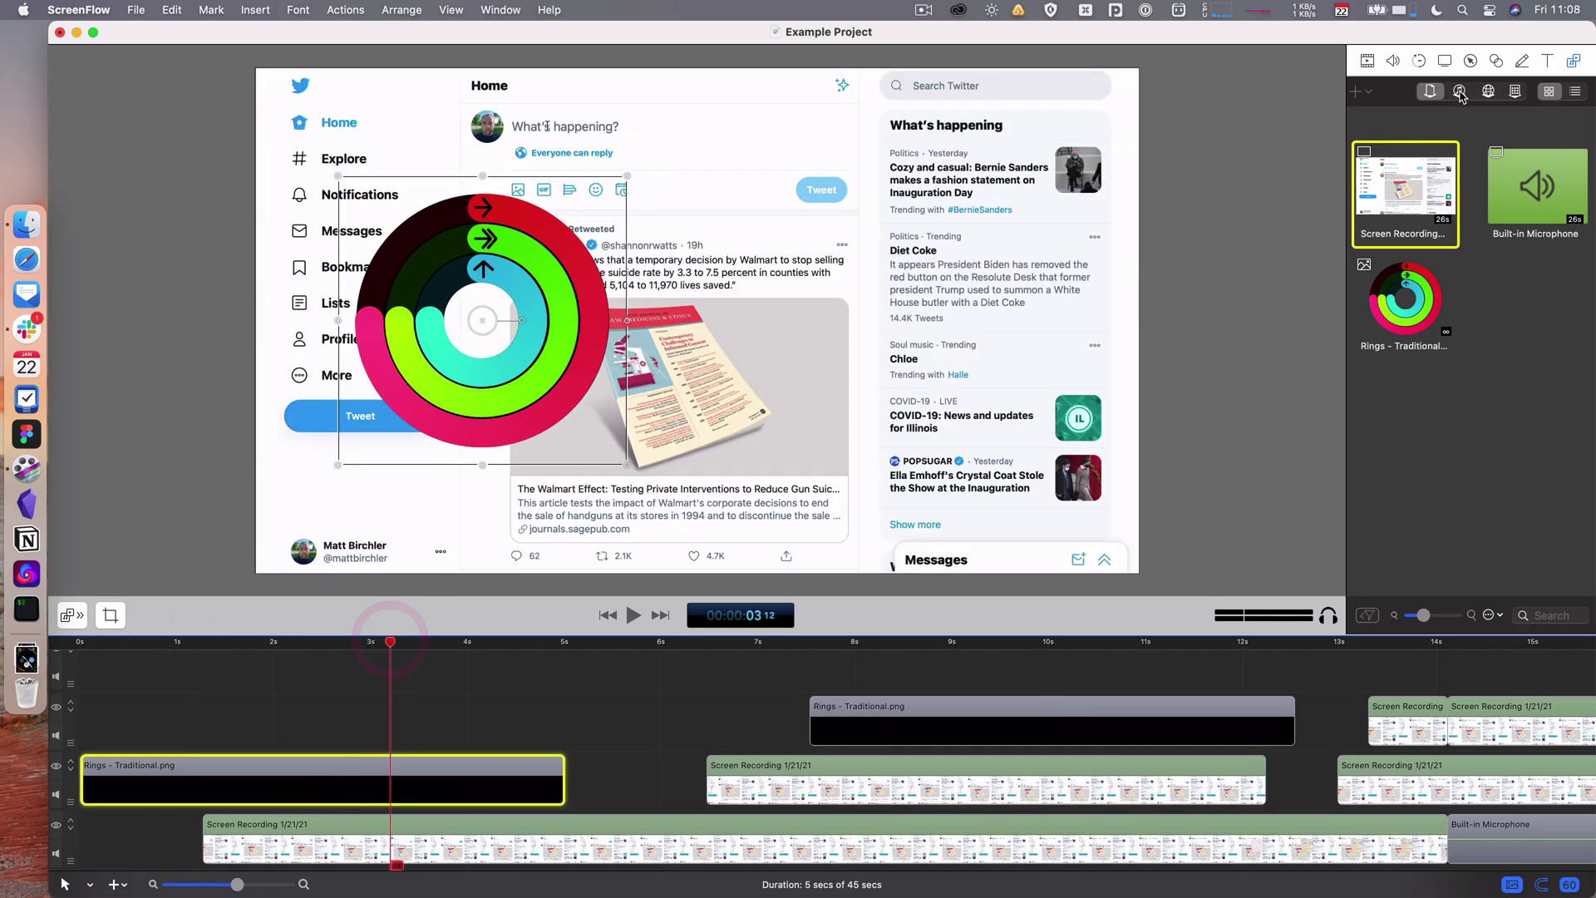
Add a Video action to the Rings clip, start it later, and slide the rings to the right
click(1366, 61)
click(1529, 90)
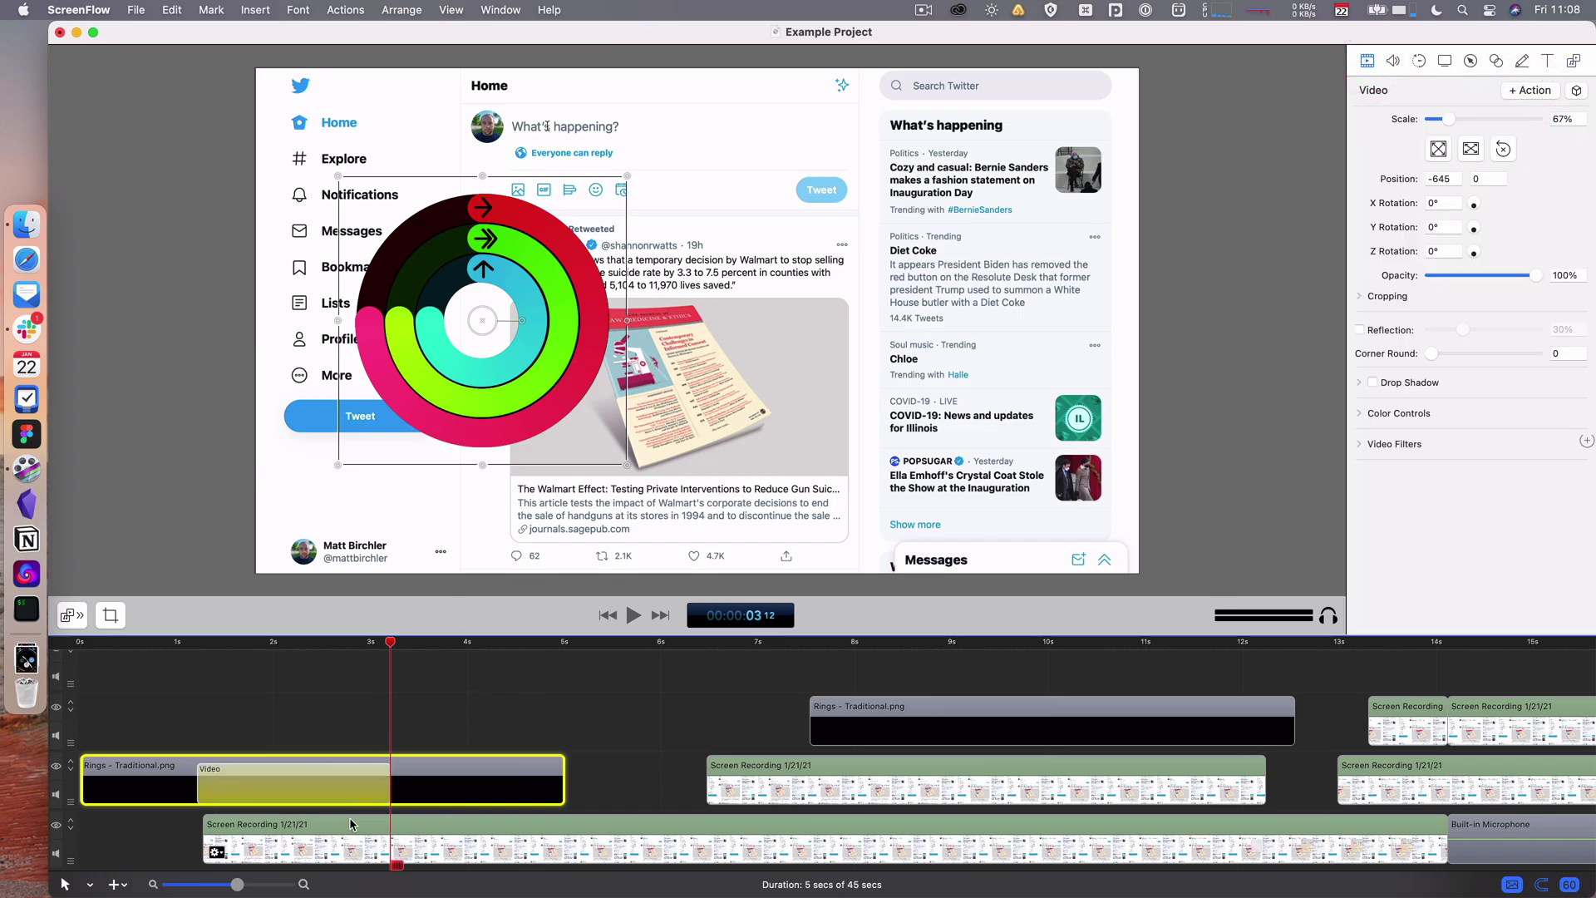
drag(201, 786, 288, 786)
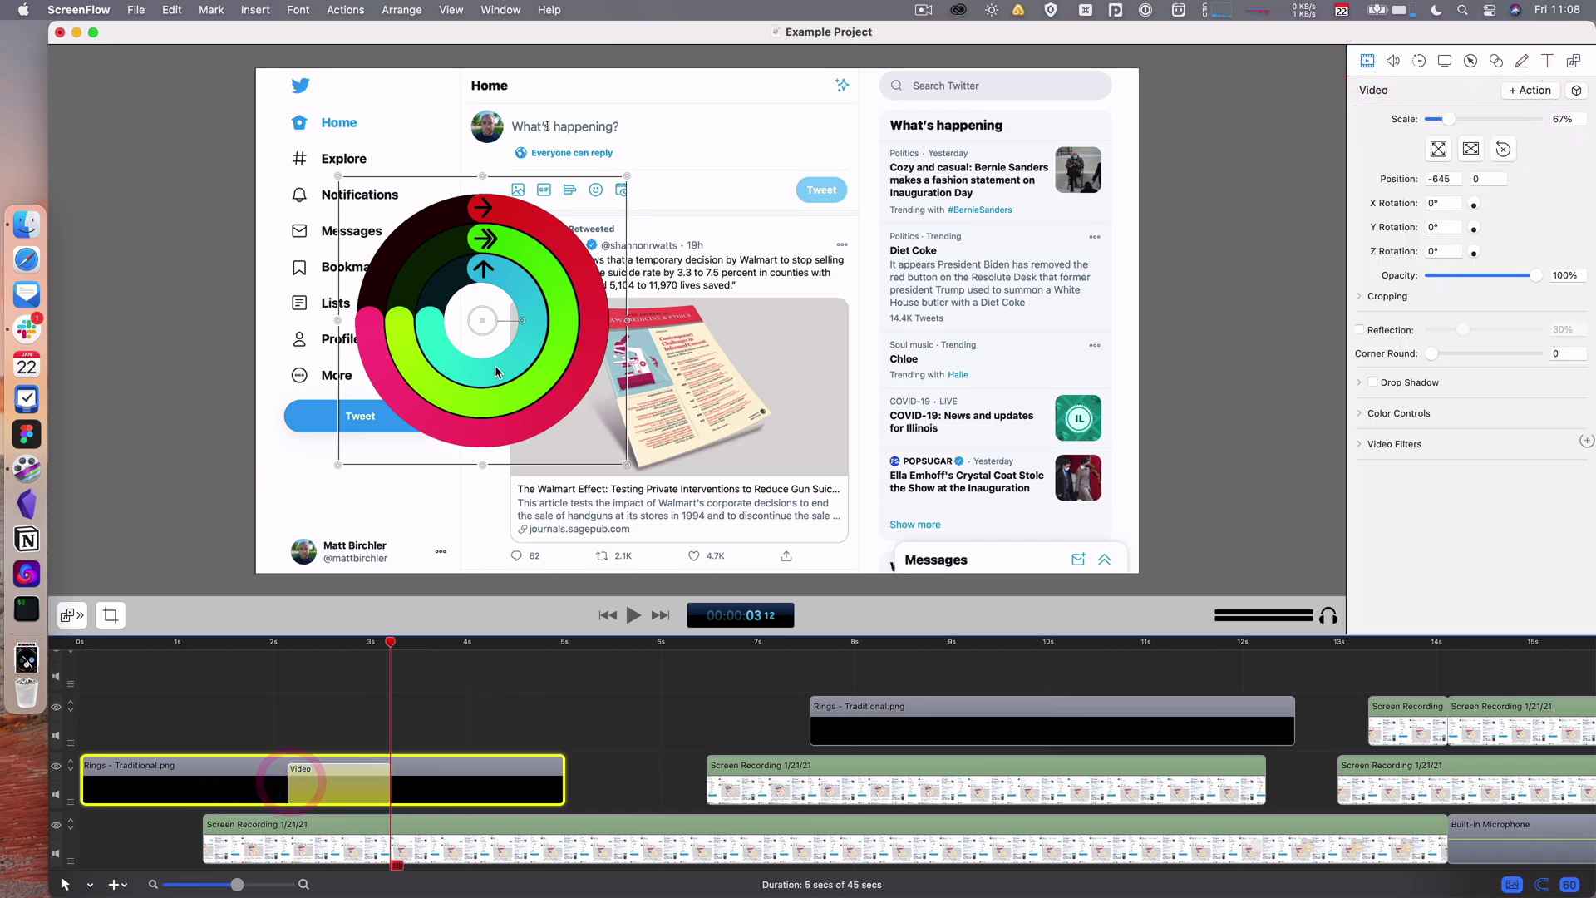
drag(524, 389, 944, 359)
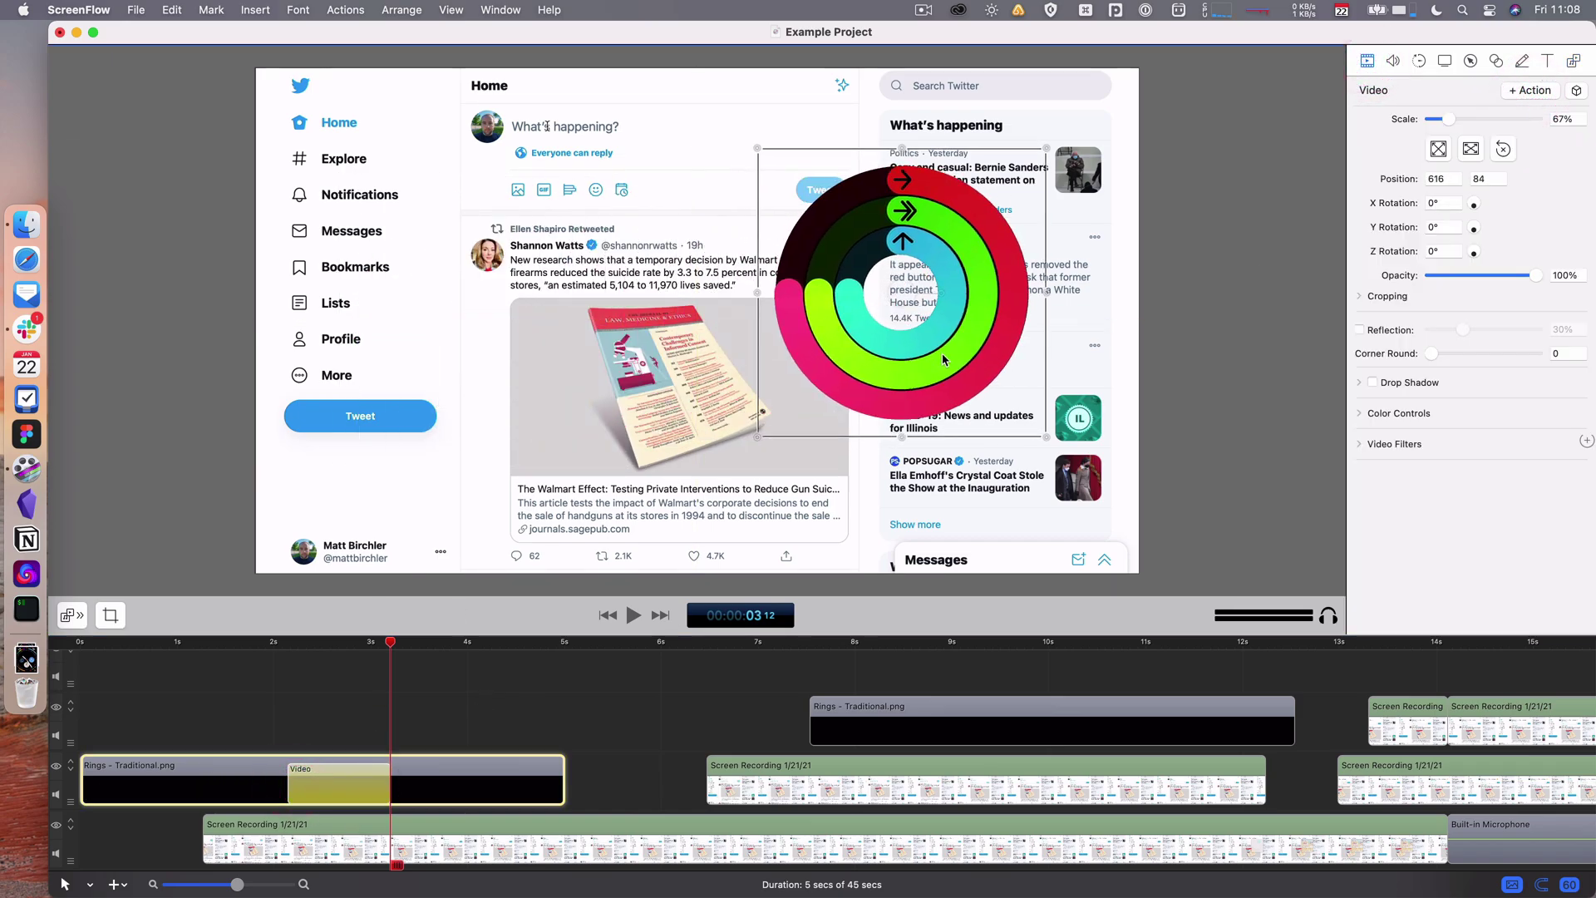
click(225, 644)
Preview the rings slide, try Linear as the default action curve, then restore Ease-In & Out
key(space)
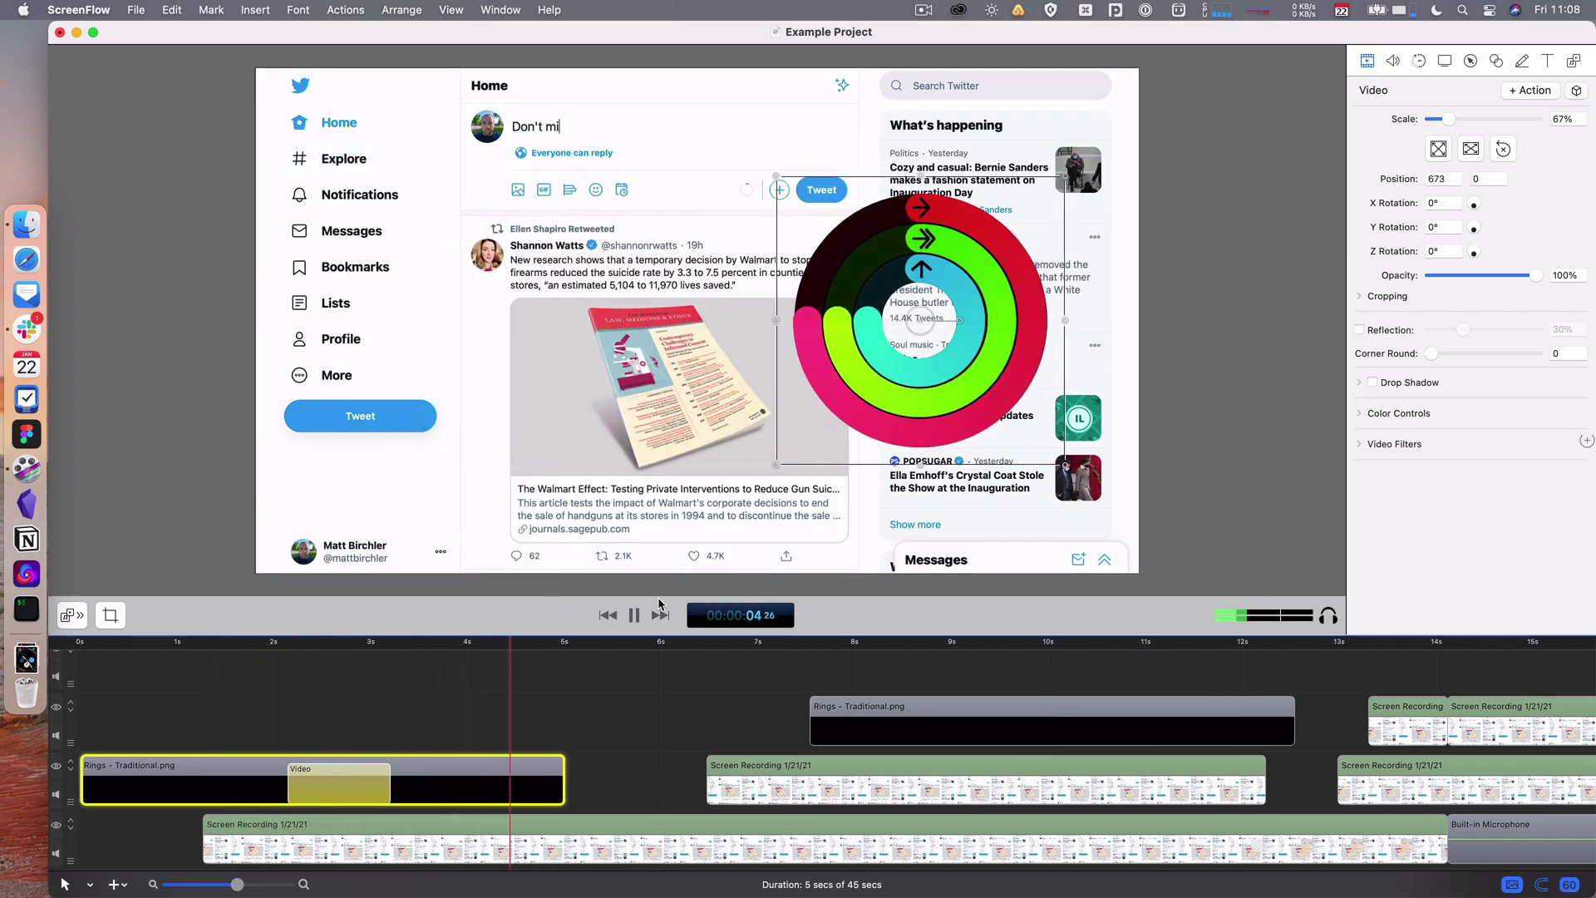
key(space)
key(super+comma)
click(905, 504)
click(893, 453)
click(896, 504)
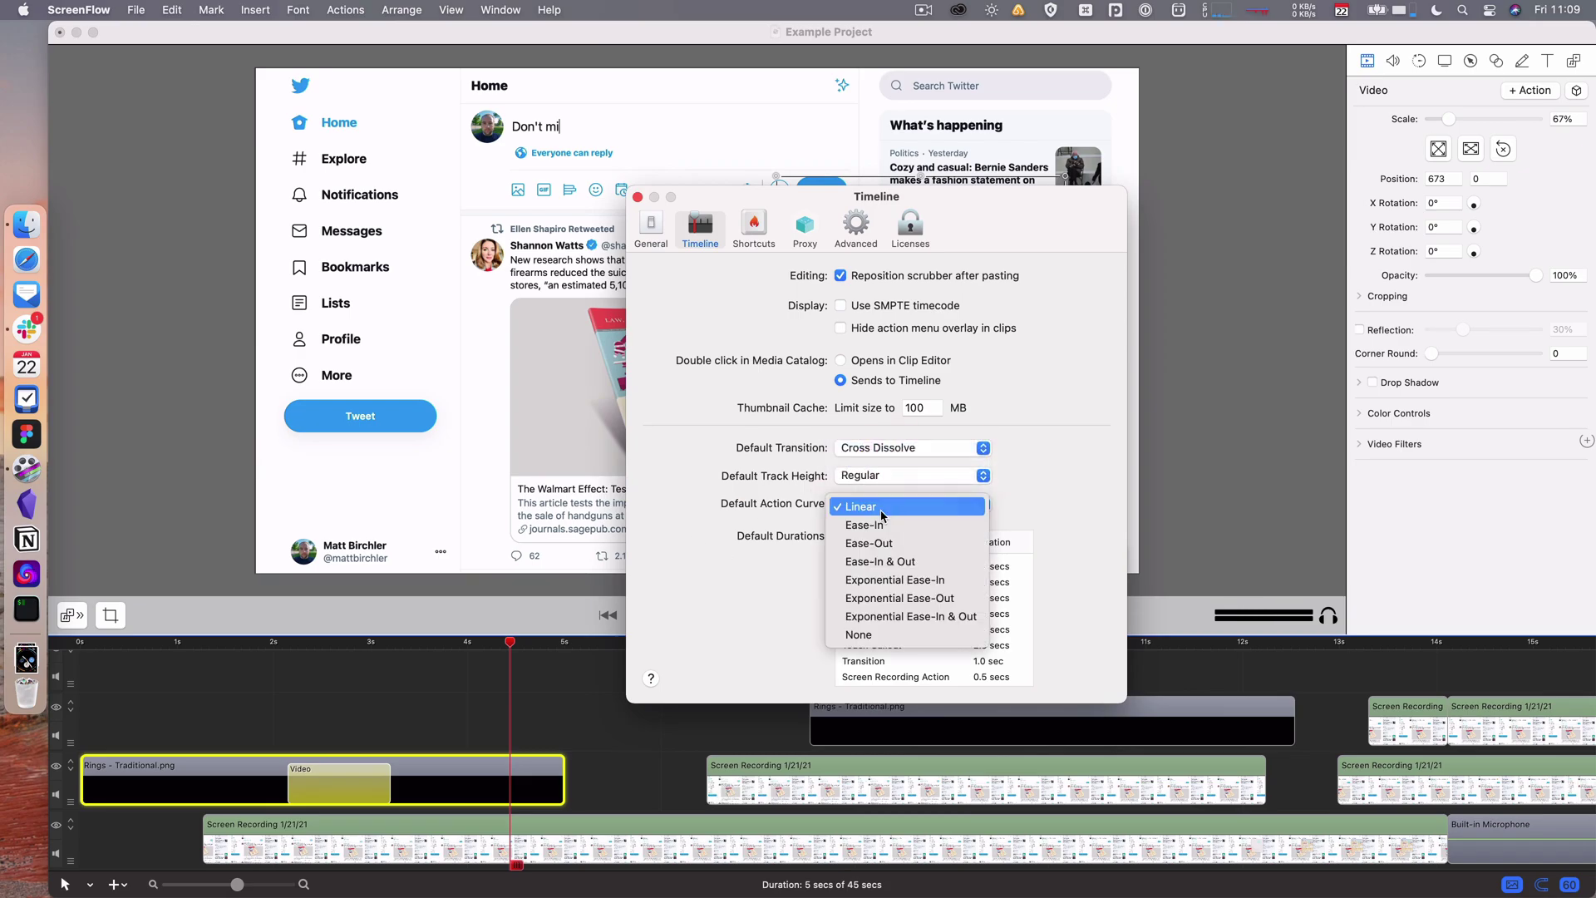
click(893, 562)
key(super+w)
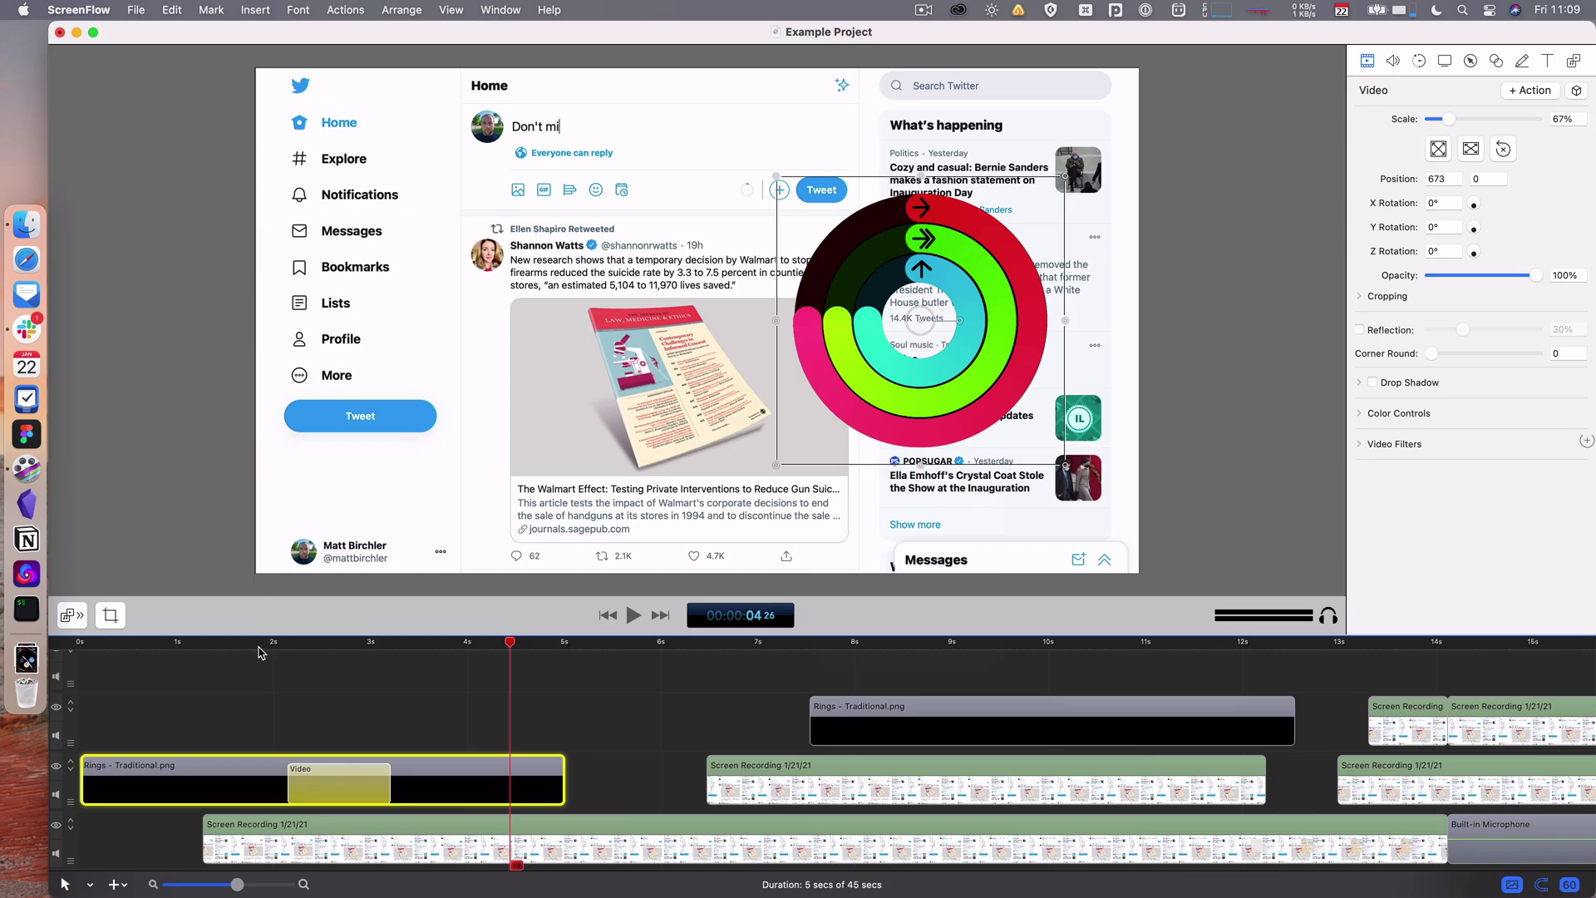
Set the Rings Video action's curve type to Linear, play it back, and recheck Timeline preferences
click(253, 645)
key(space)
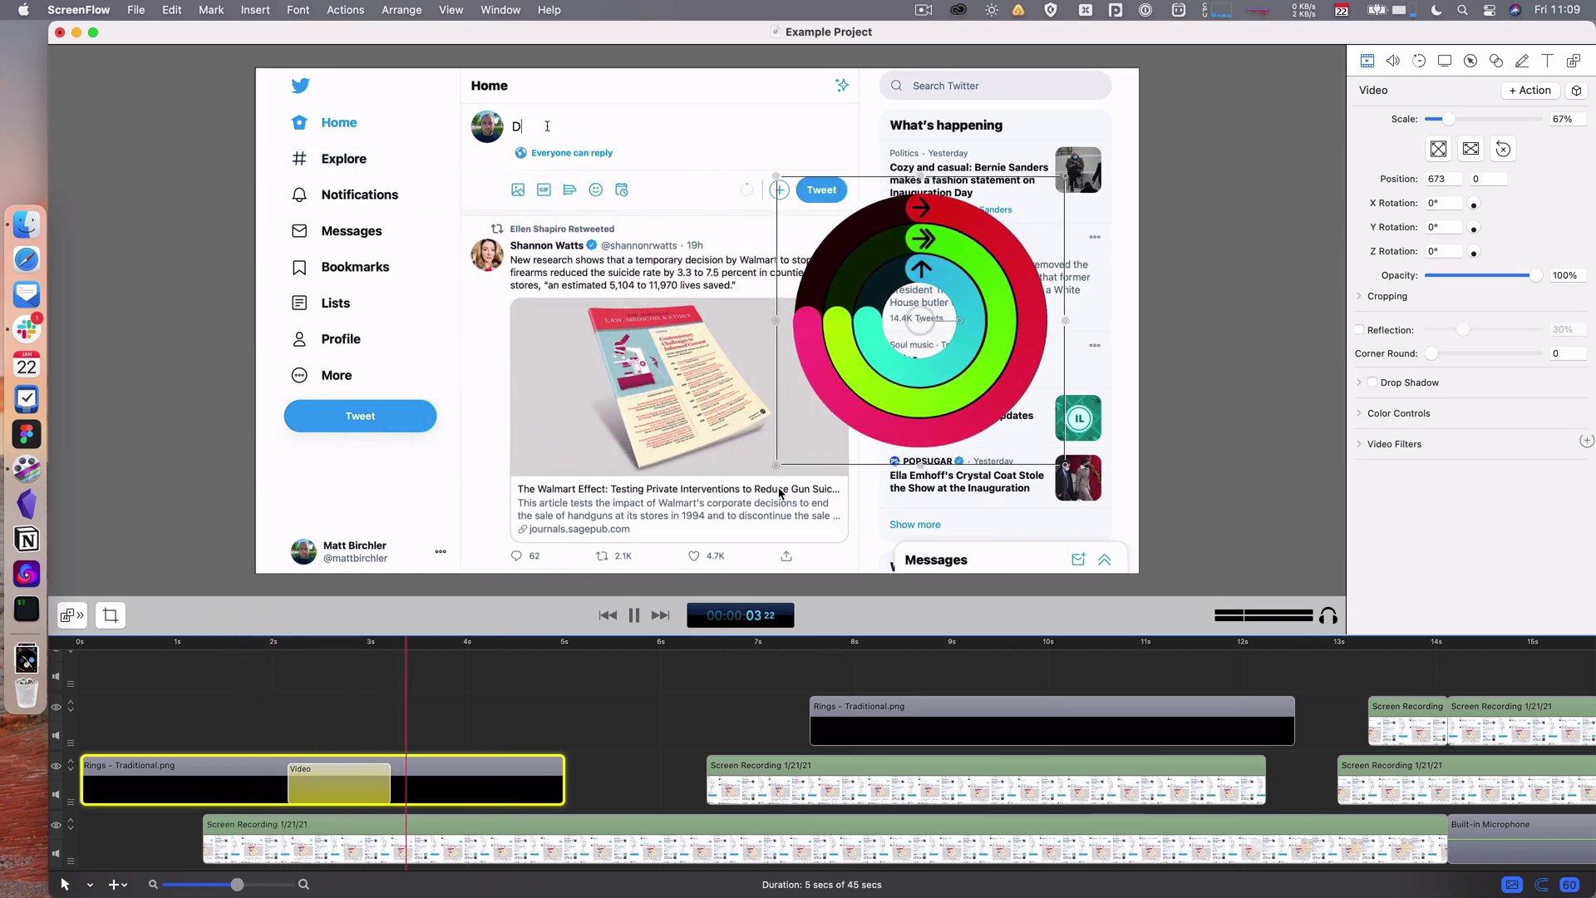
key(space)
right_click(337, 783)
mouse_move(391, 792)
click(510, 758)
click(221, 644)
key(space)
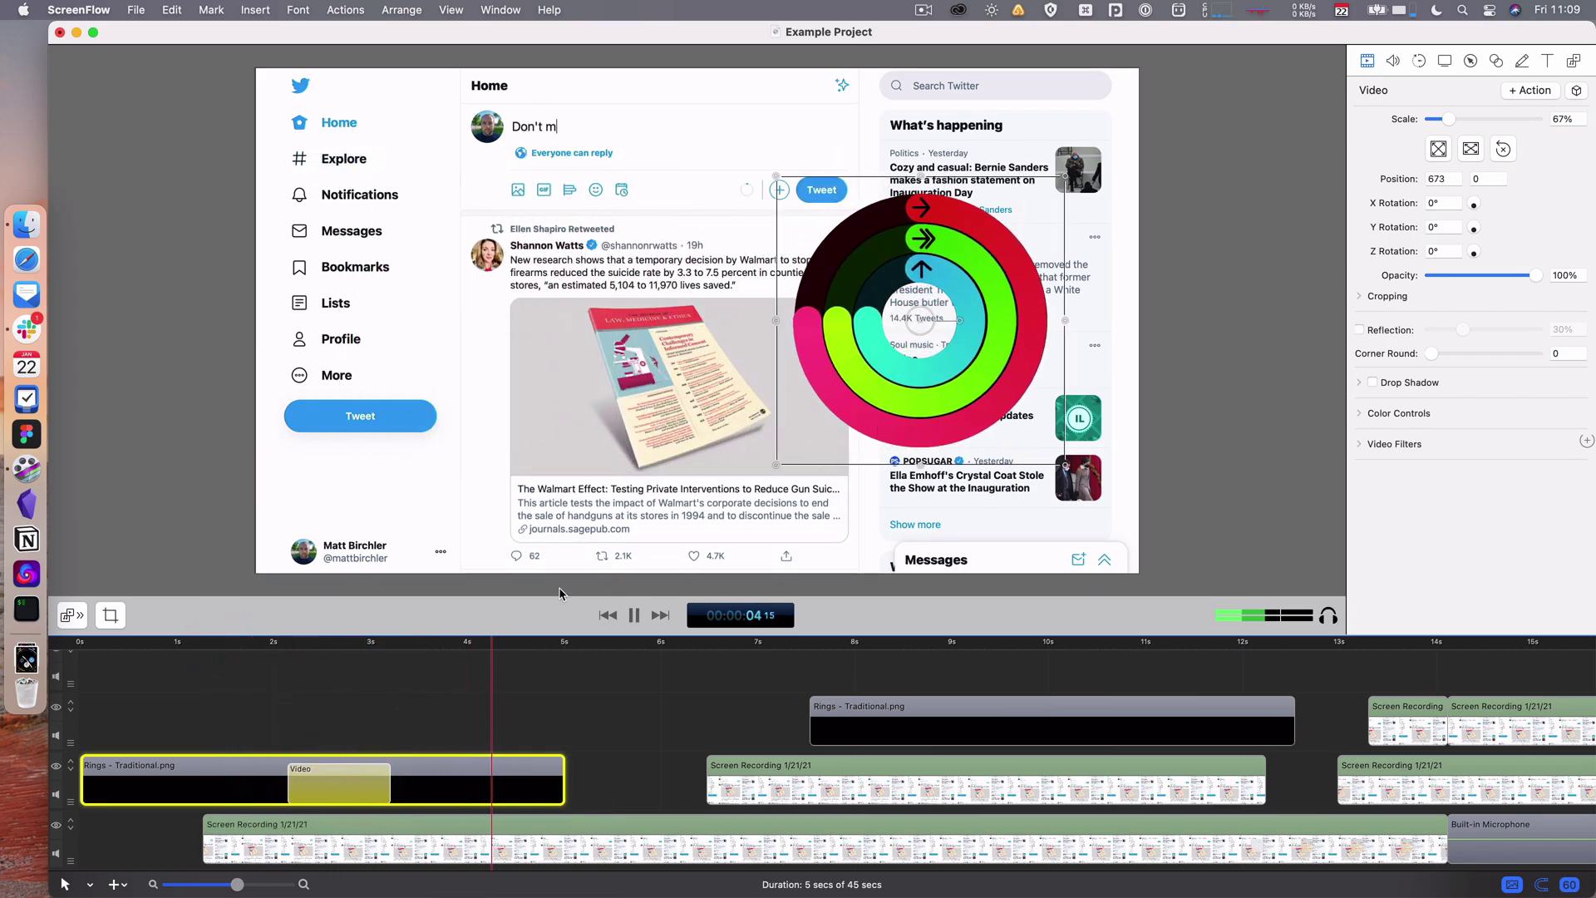
key(super+comma)
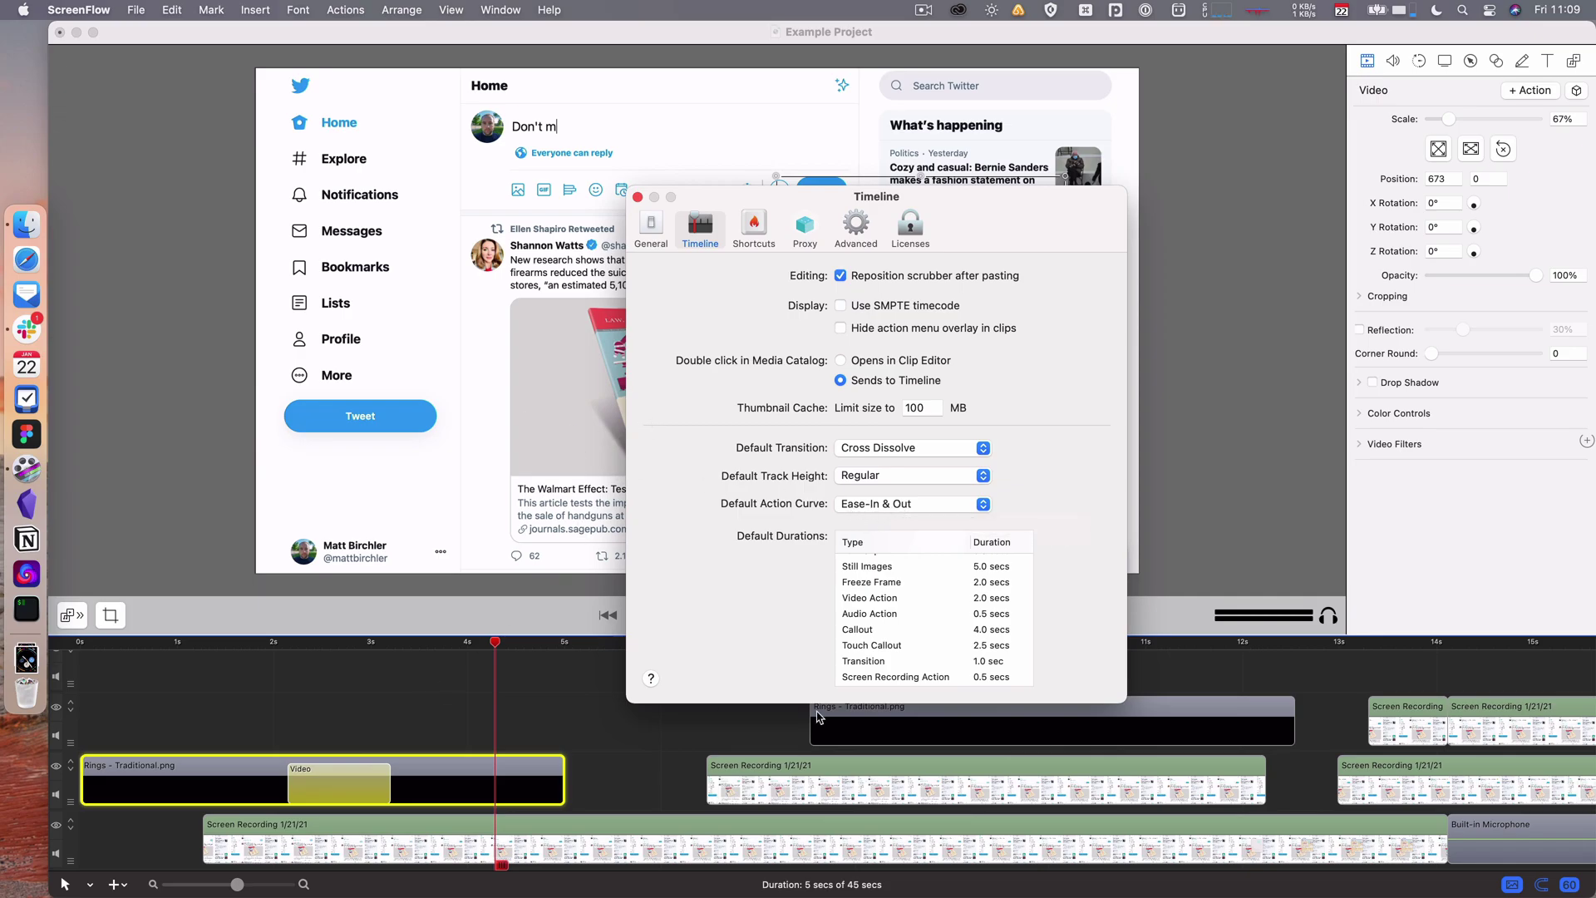
key(cmd+w)
Add a Video action to the Screen Recording clip from about 6 s, zooming to 173% onto the tweet area
click(601, 642)
click(603, 827)
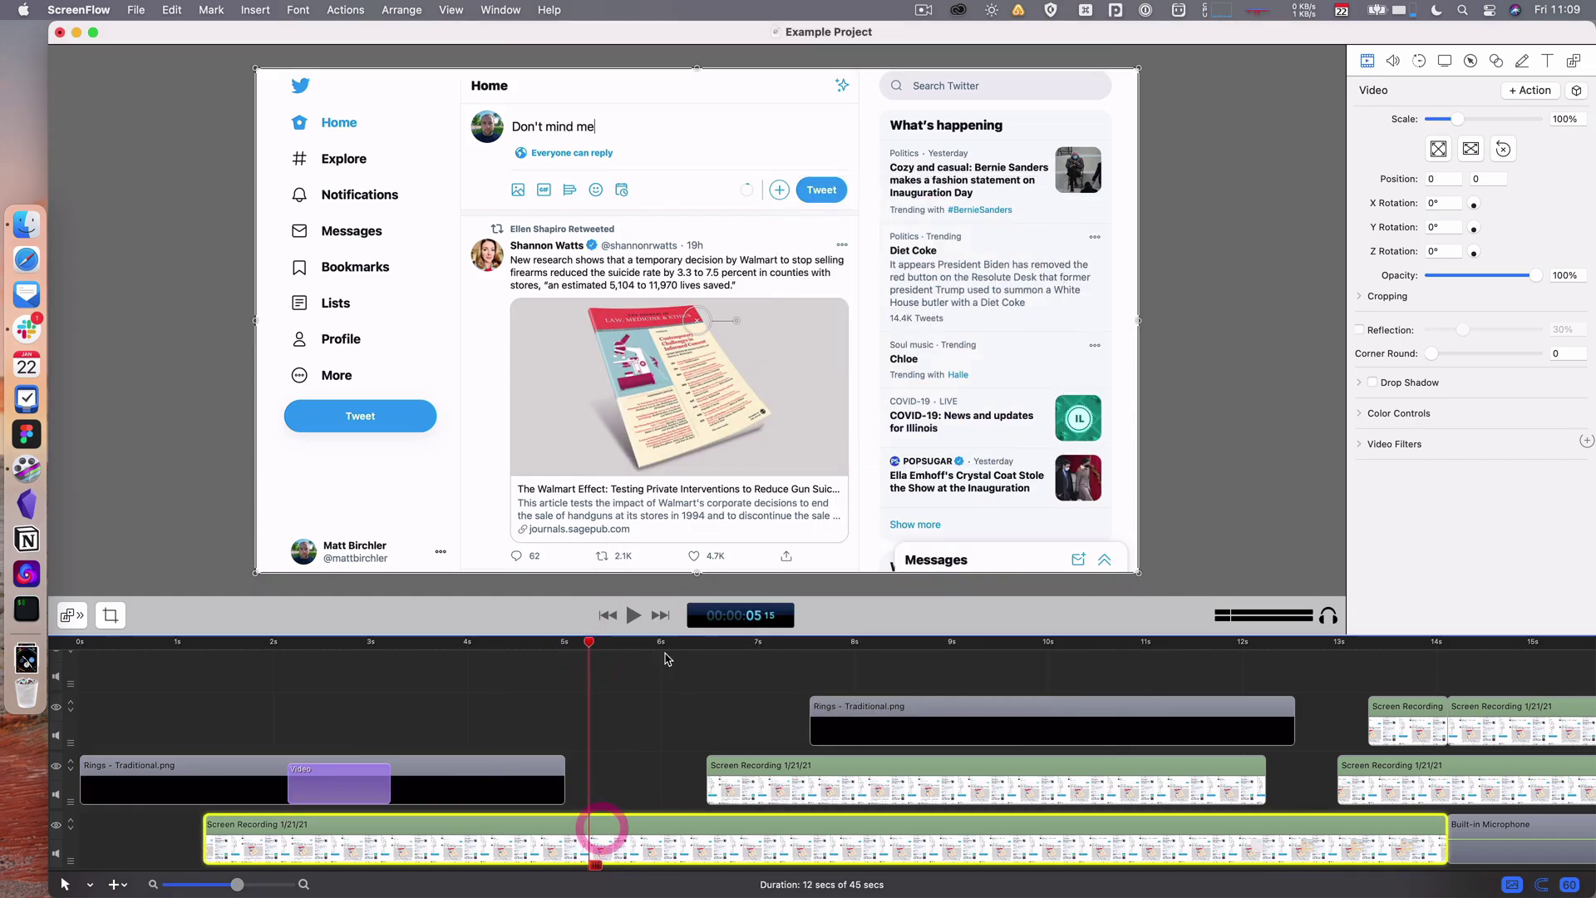
click(1530, 90)
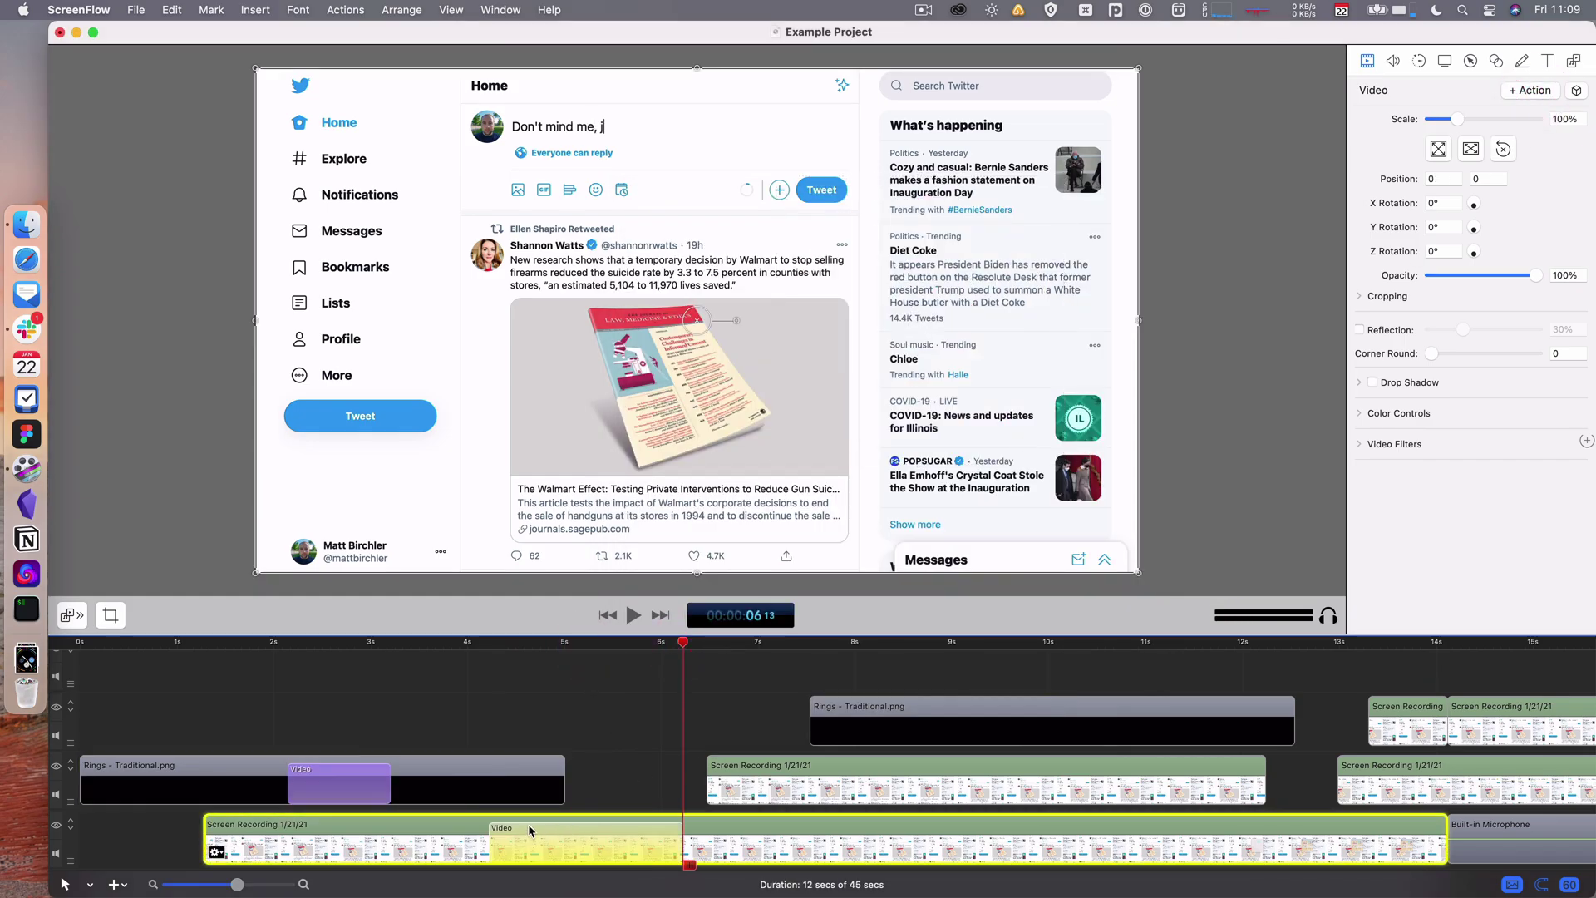
drag(491, 846, 582, 846)
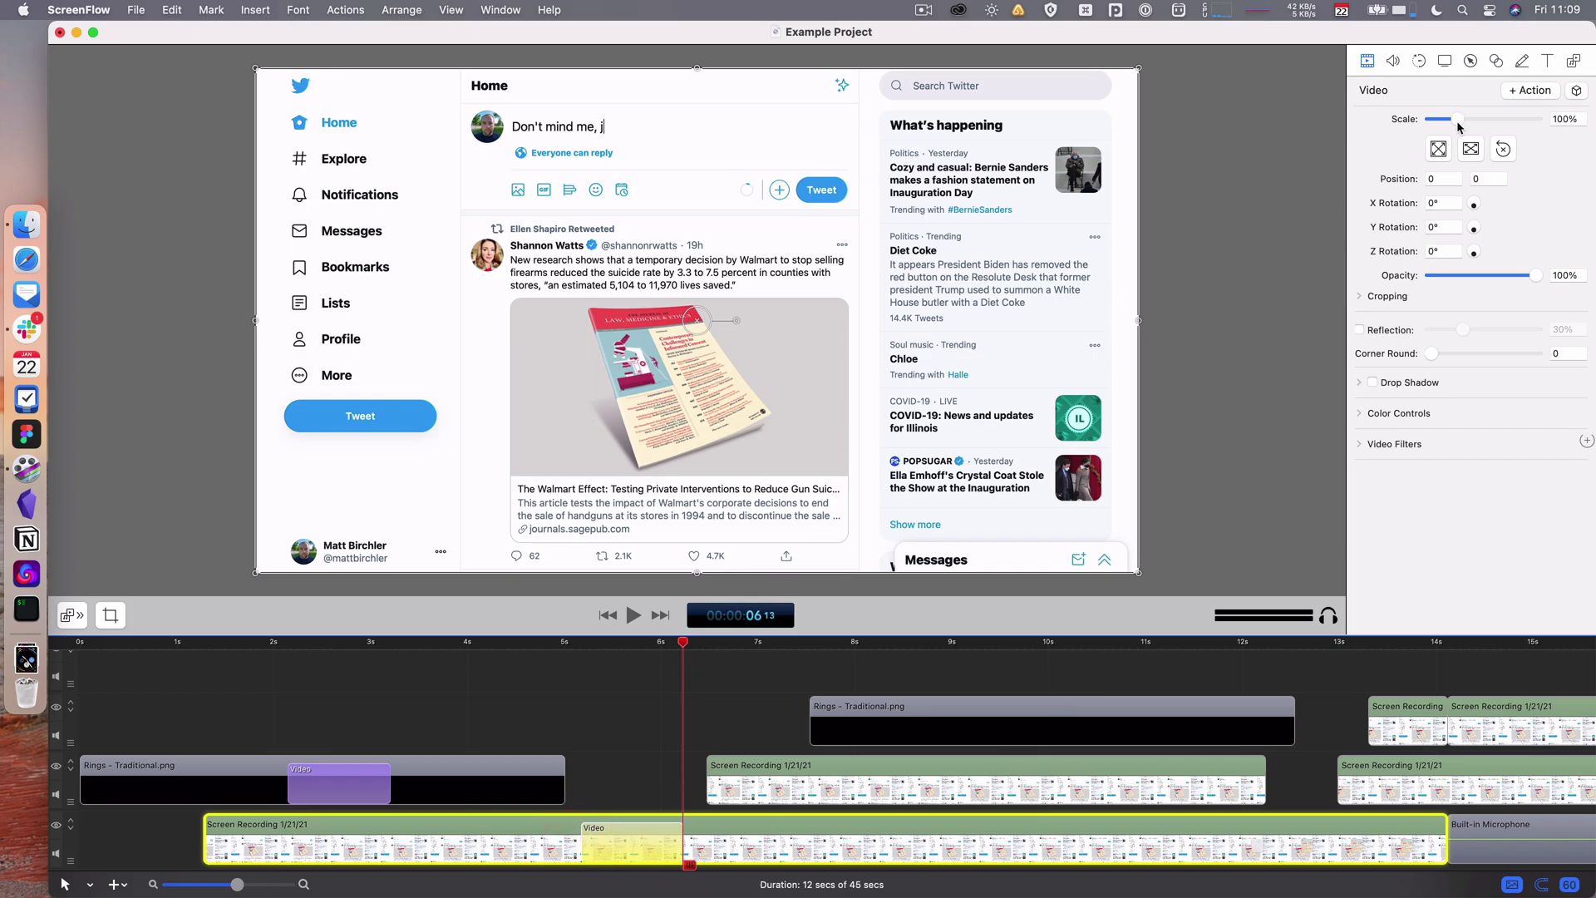
drag(1457, 121, 1475, 119)
drag(785, 407, 886, 480)
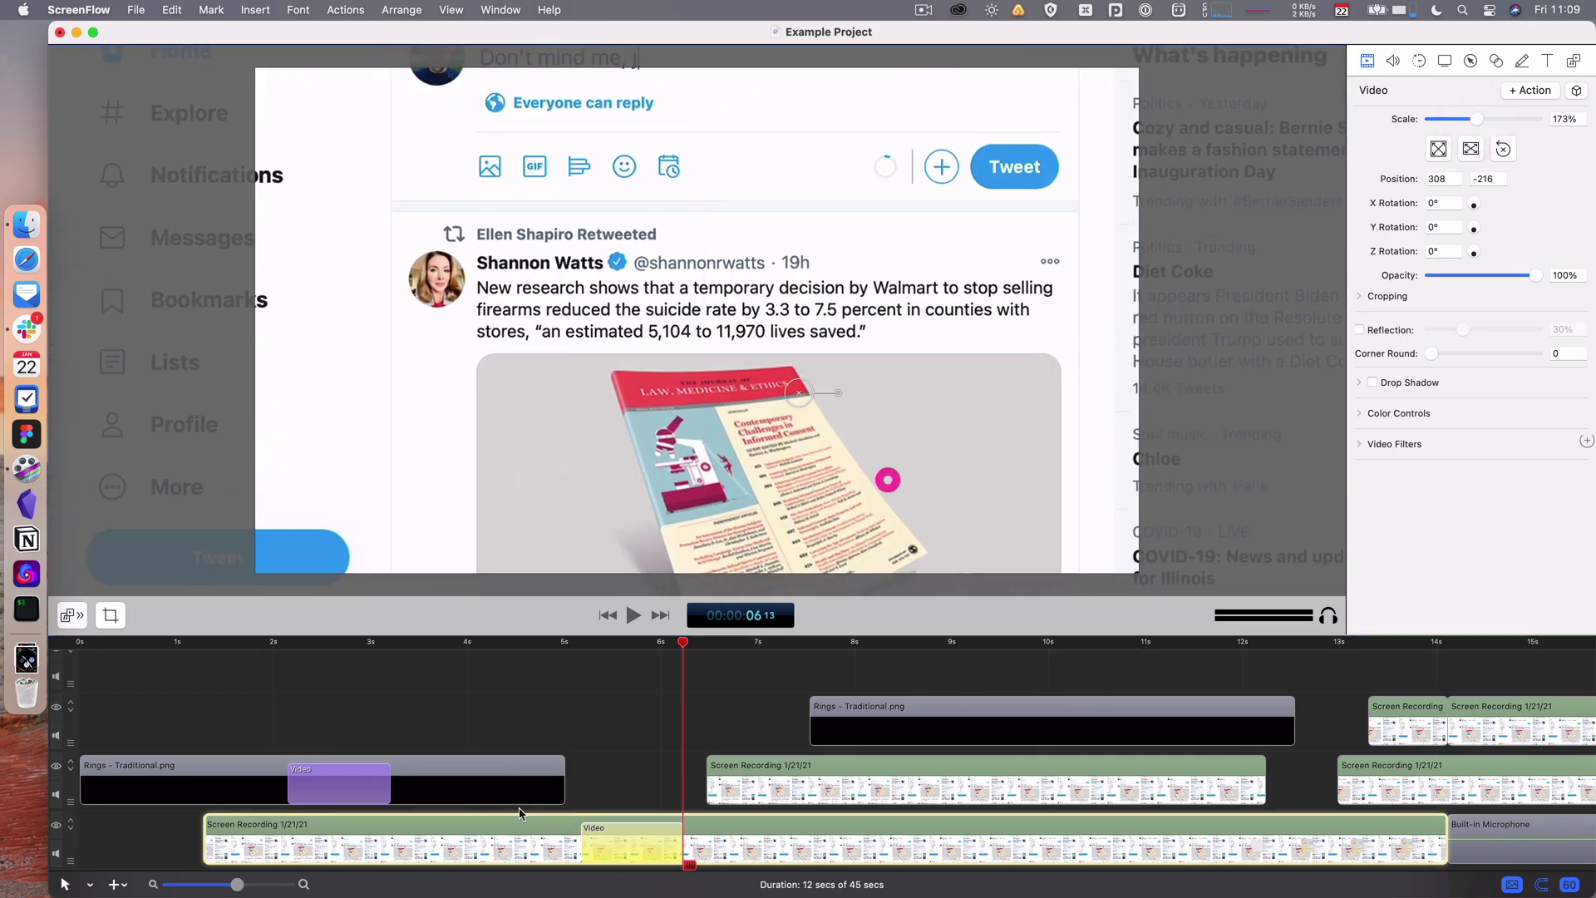
Play back the zoom-in from about 4 seconds, then return to the Timeline preferences
click(473, 657)
key(space)
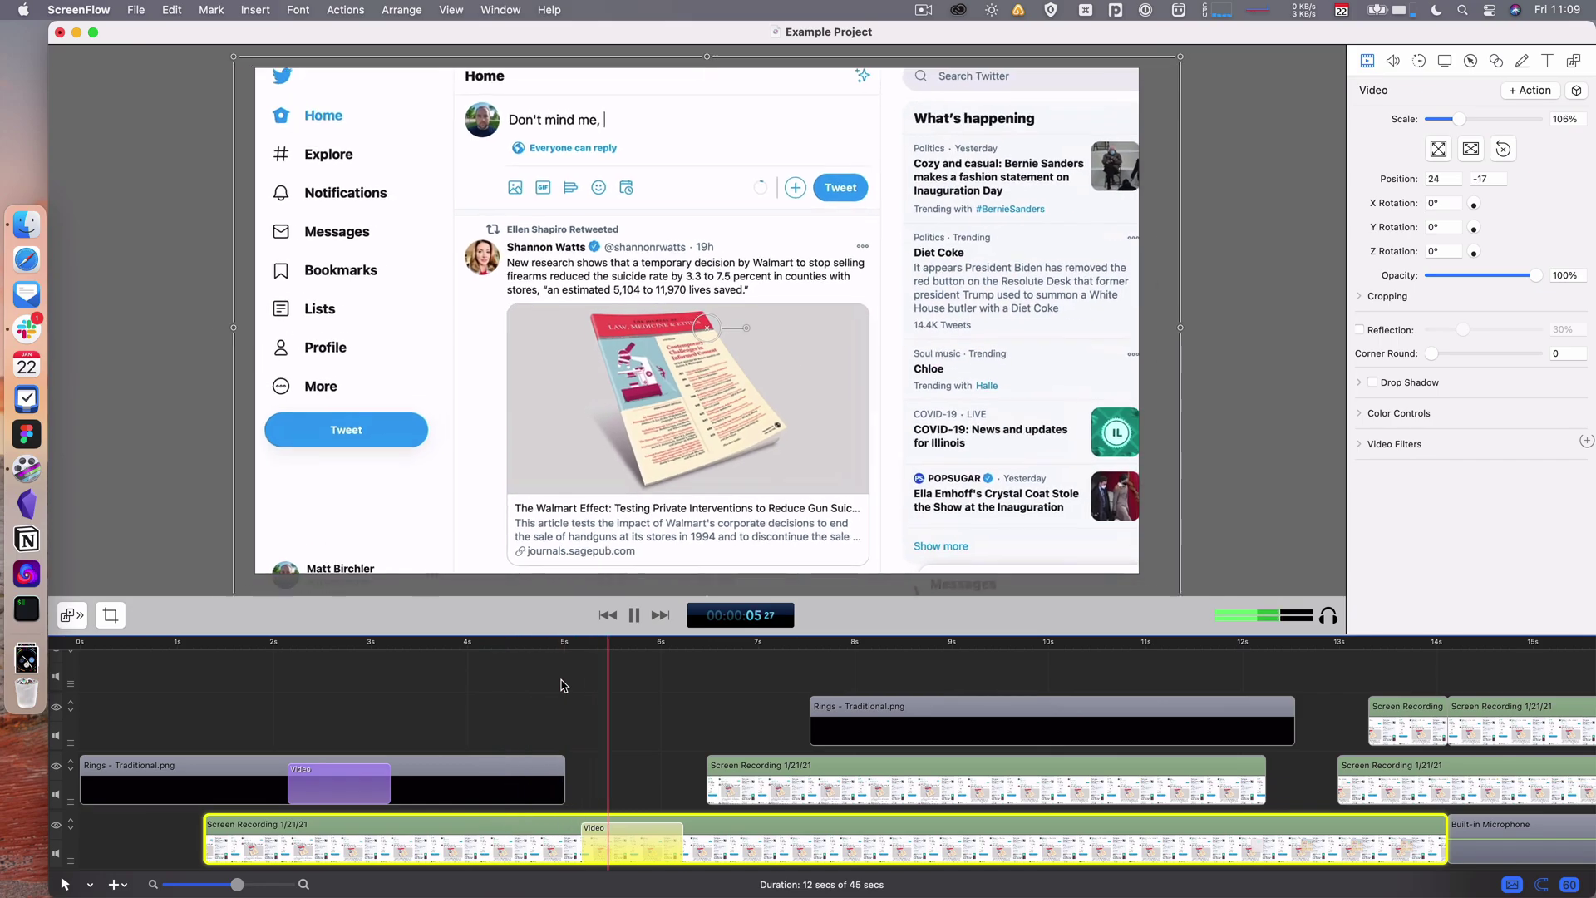
key(space)
key(super+comma)
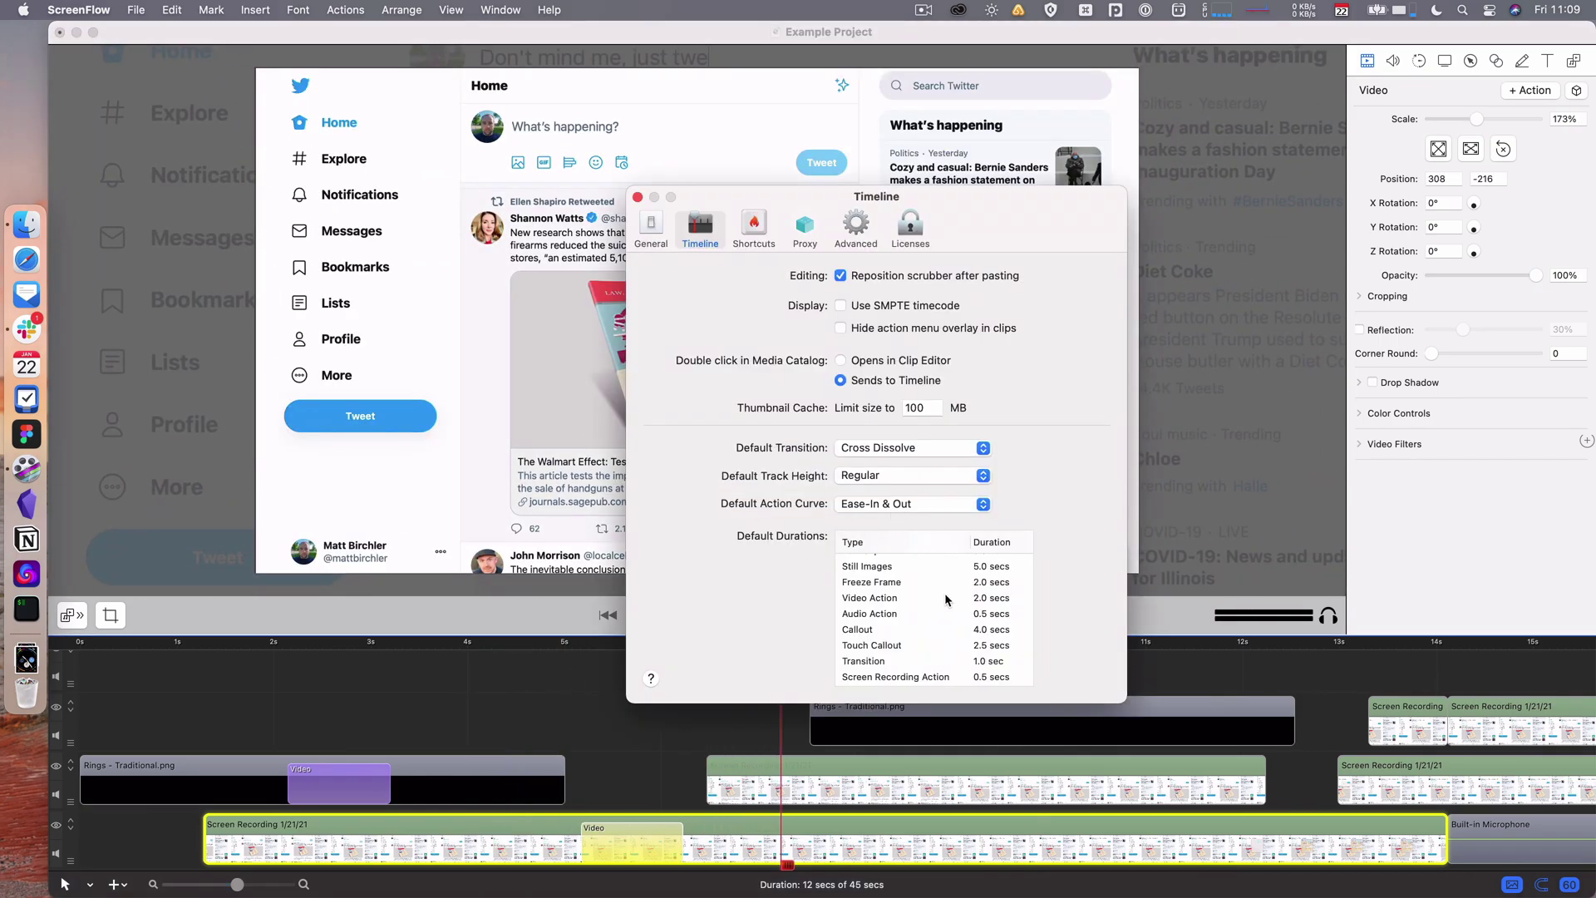
Try a 3.0-second Video Action default duration, then restore it to 2.0 seconds
scroll(953, 643, up, 3)
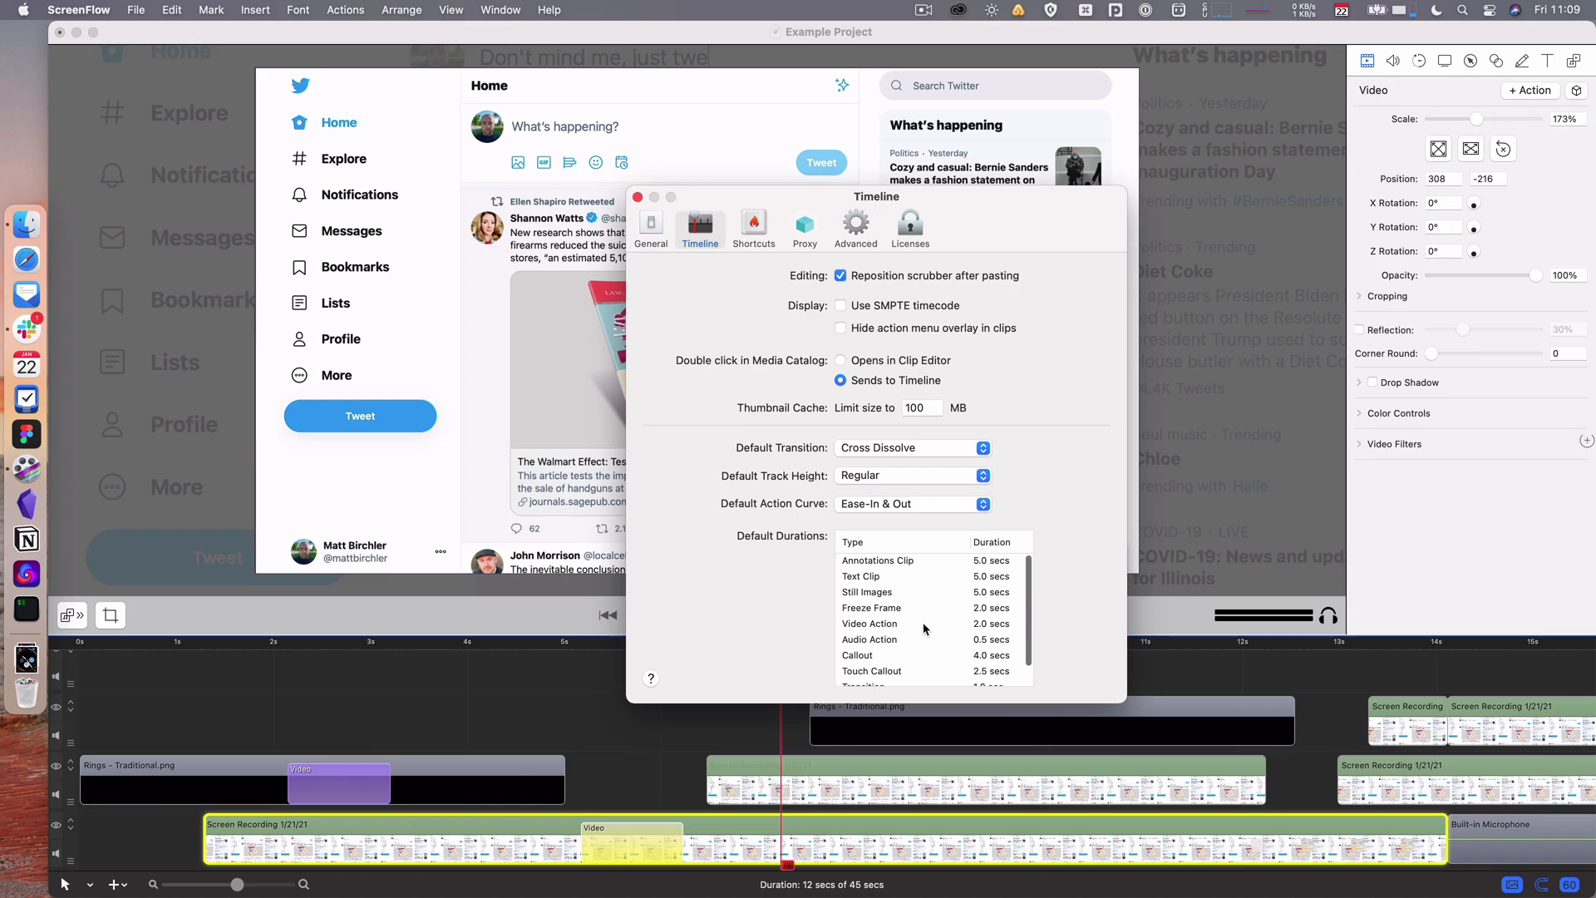
double_click(980, 624)
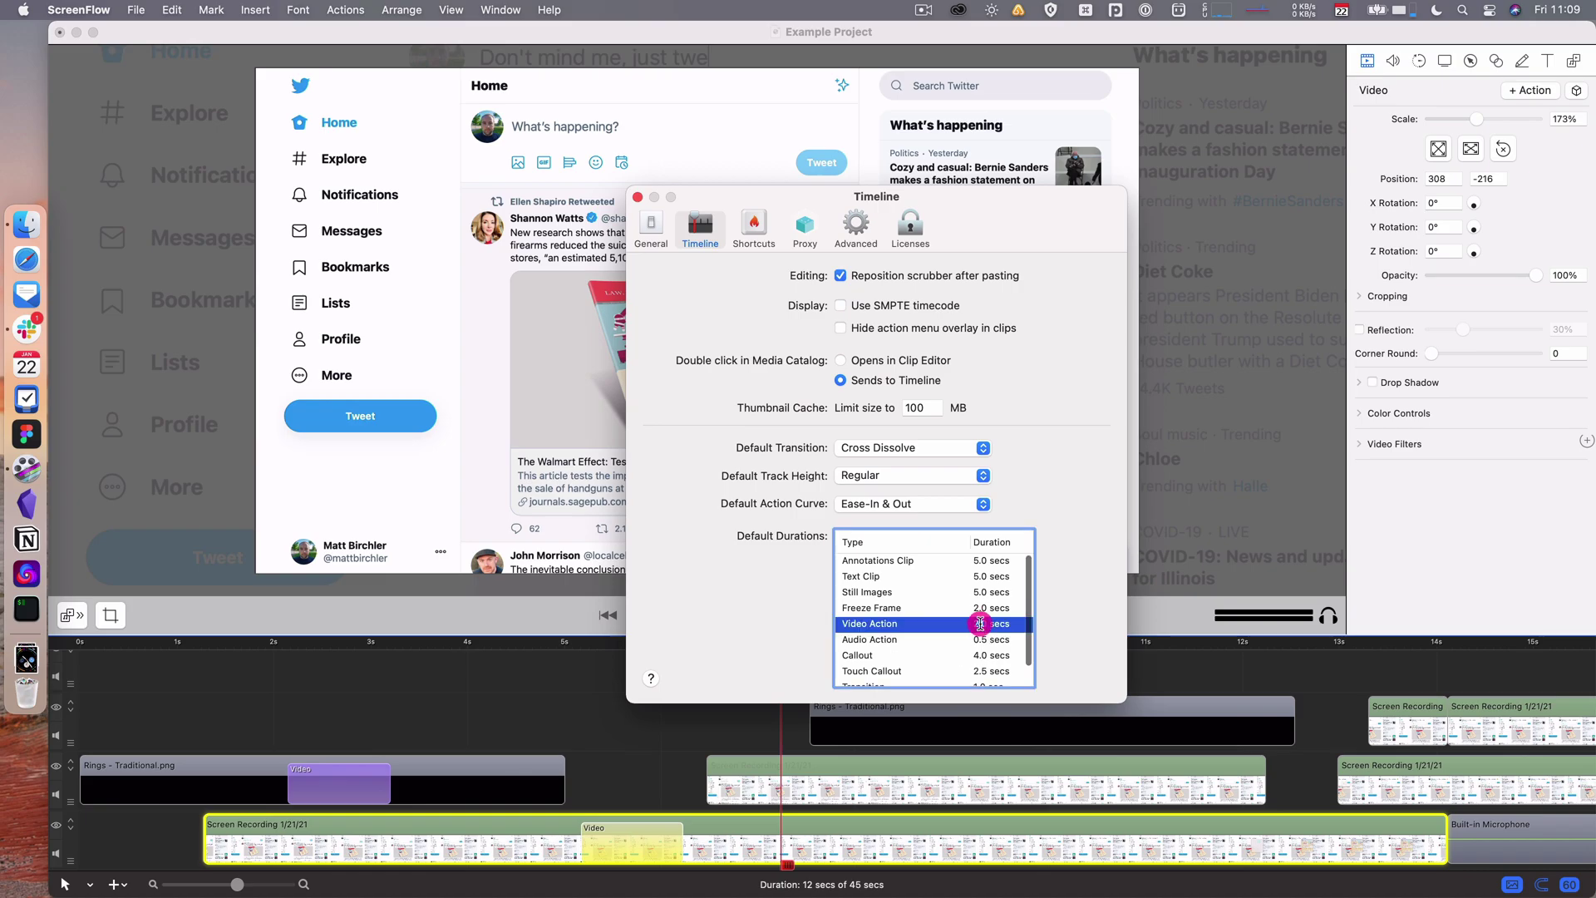
text(3)
key(Return)
double_click(980, 624)
text(2)
key(Return)
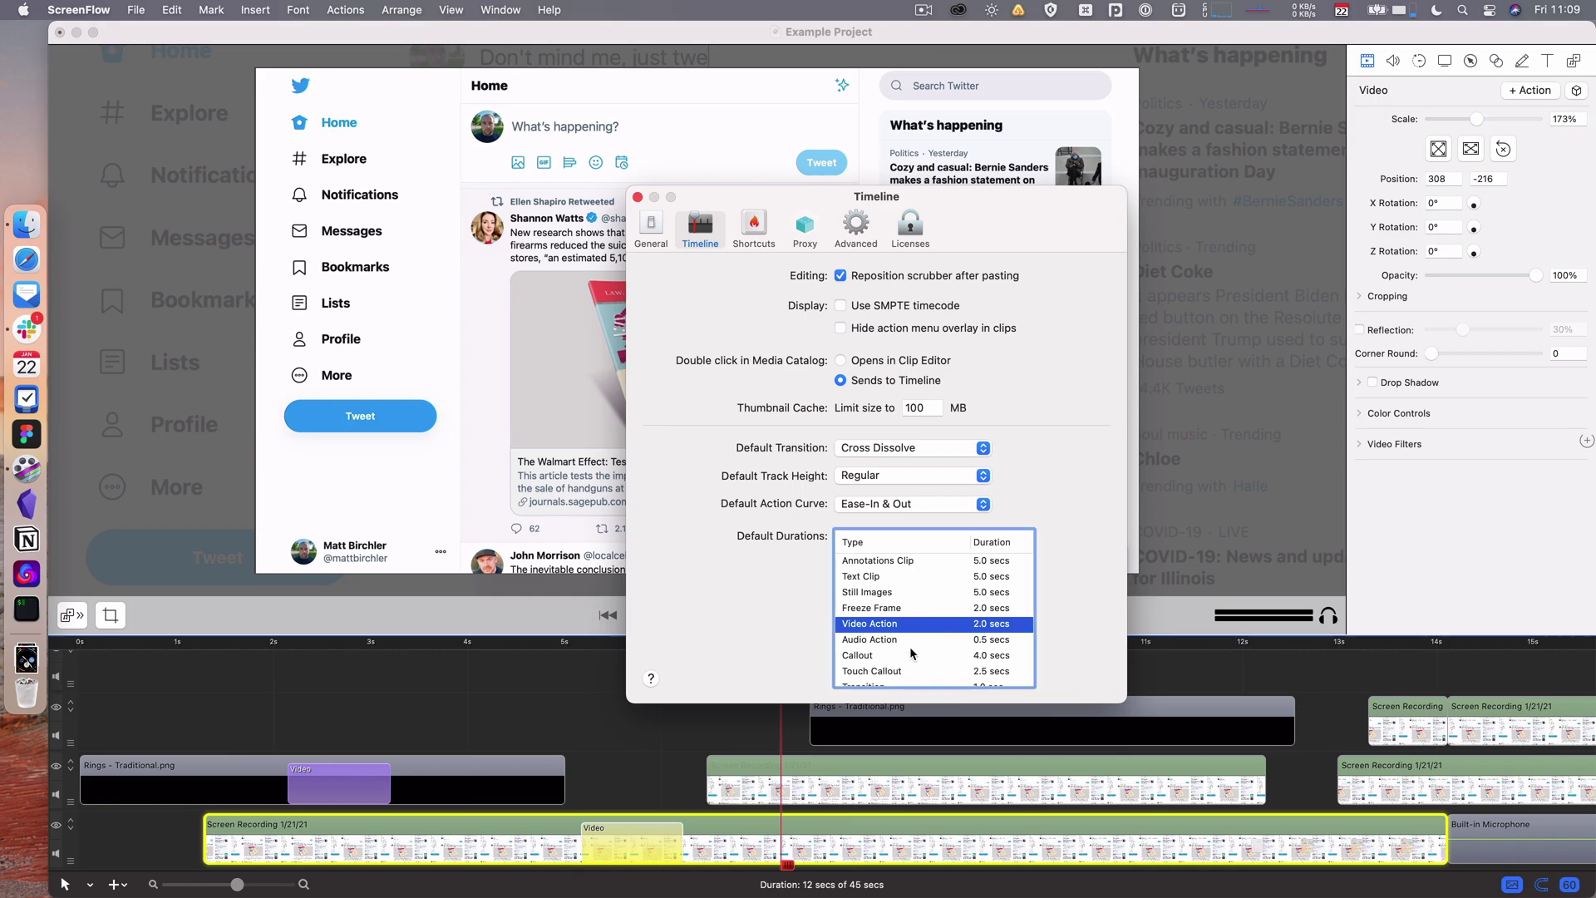
Switch to the Shortcuts pane and scroll through the Default keyboard shortcut list
click(759, 228)
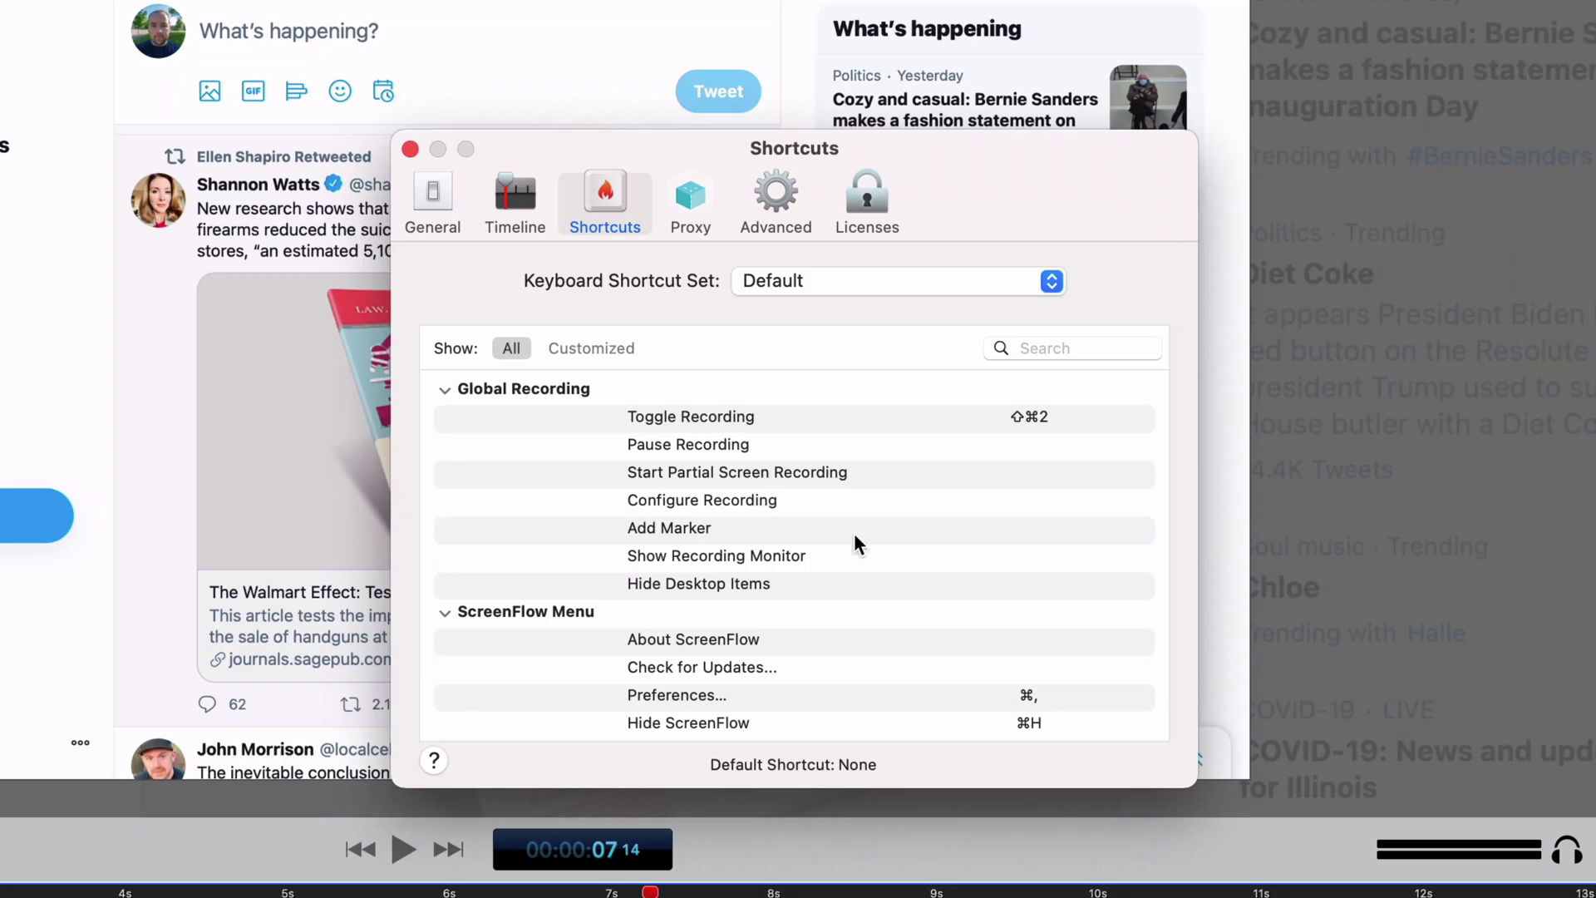
scroll(859, 545, down, 15)
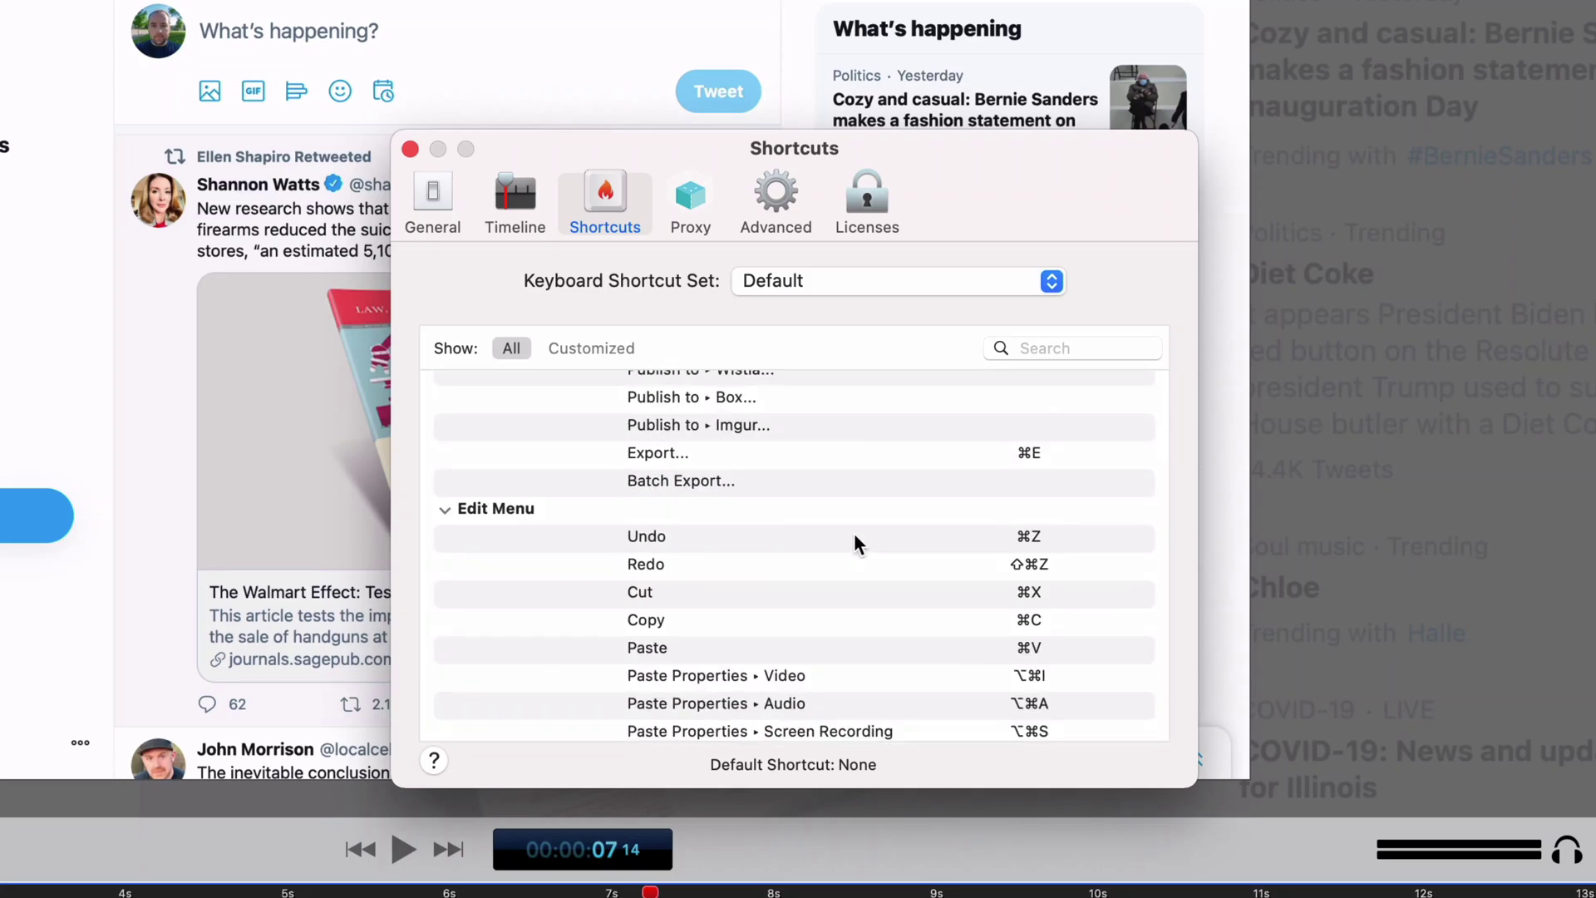
scroll(859, 544, down, 8)
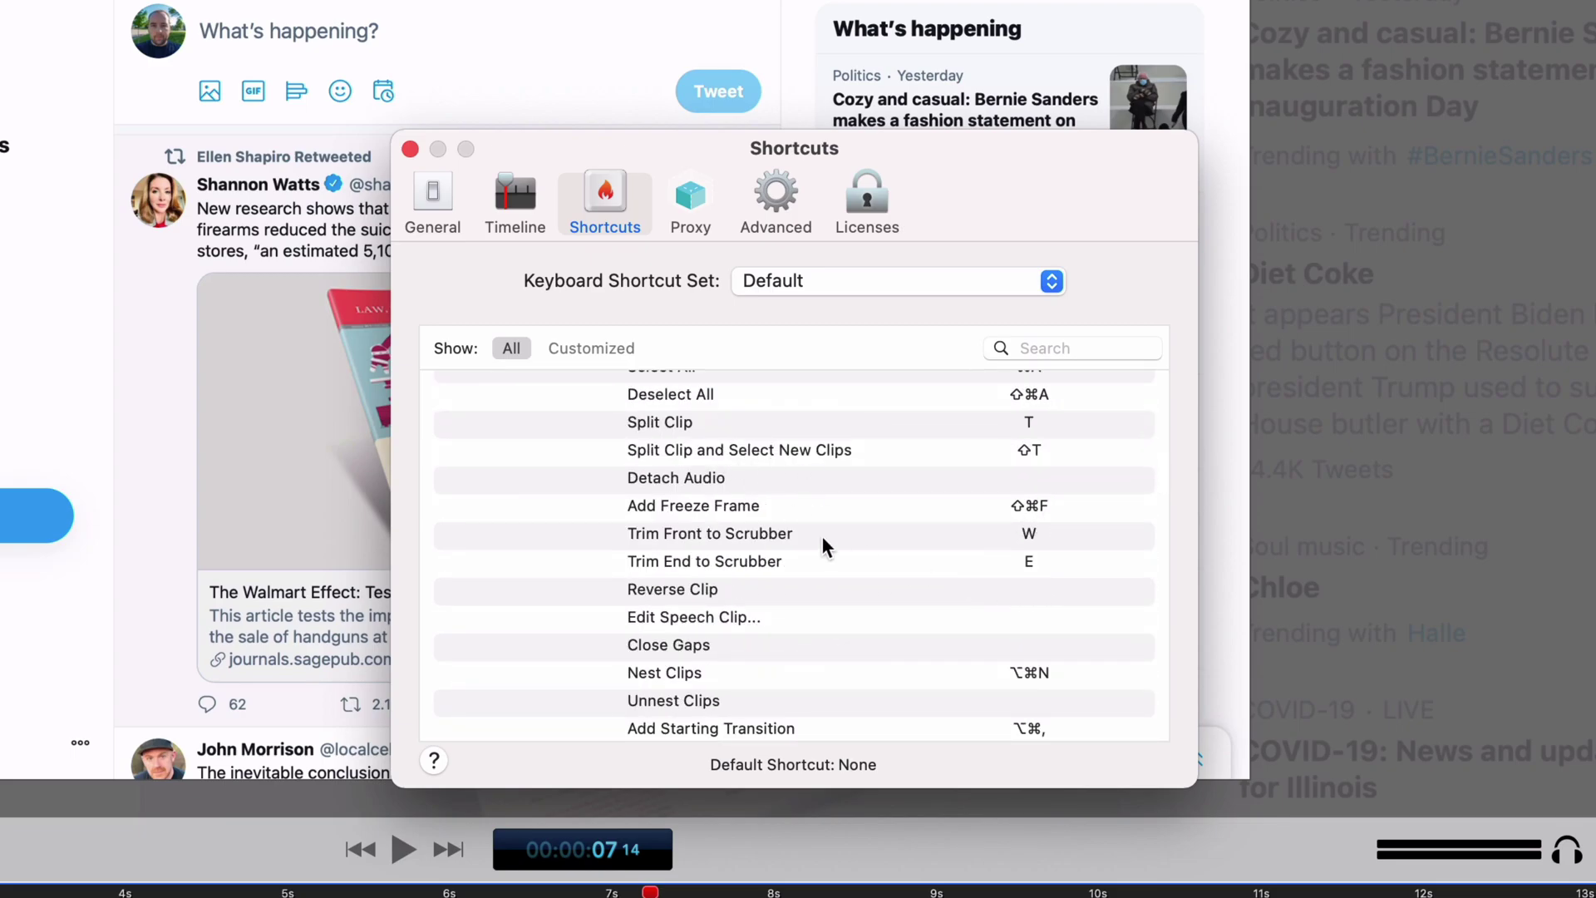
scroll(822, 548, up, 15)
Create a 'Default - Duplicate' keyboard shortcut set by duplicating the Default set
click(908, 280)
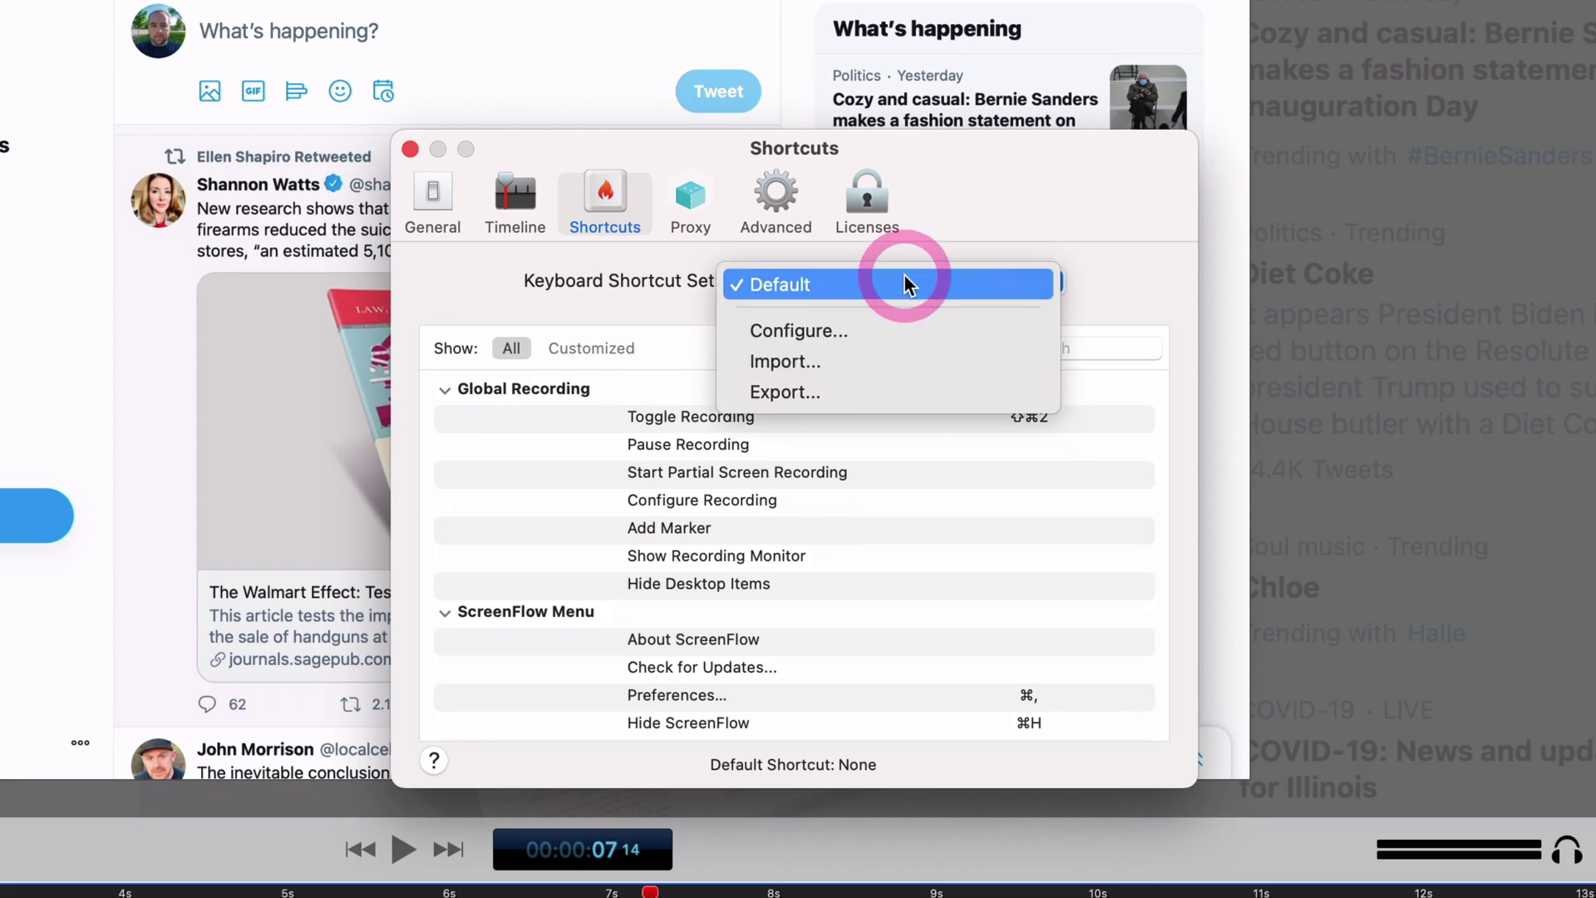
click(877, 327)
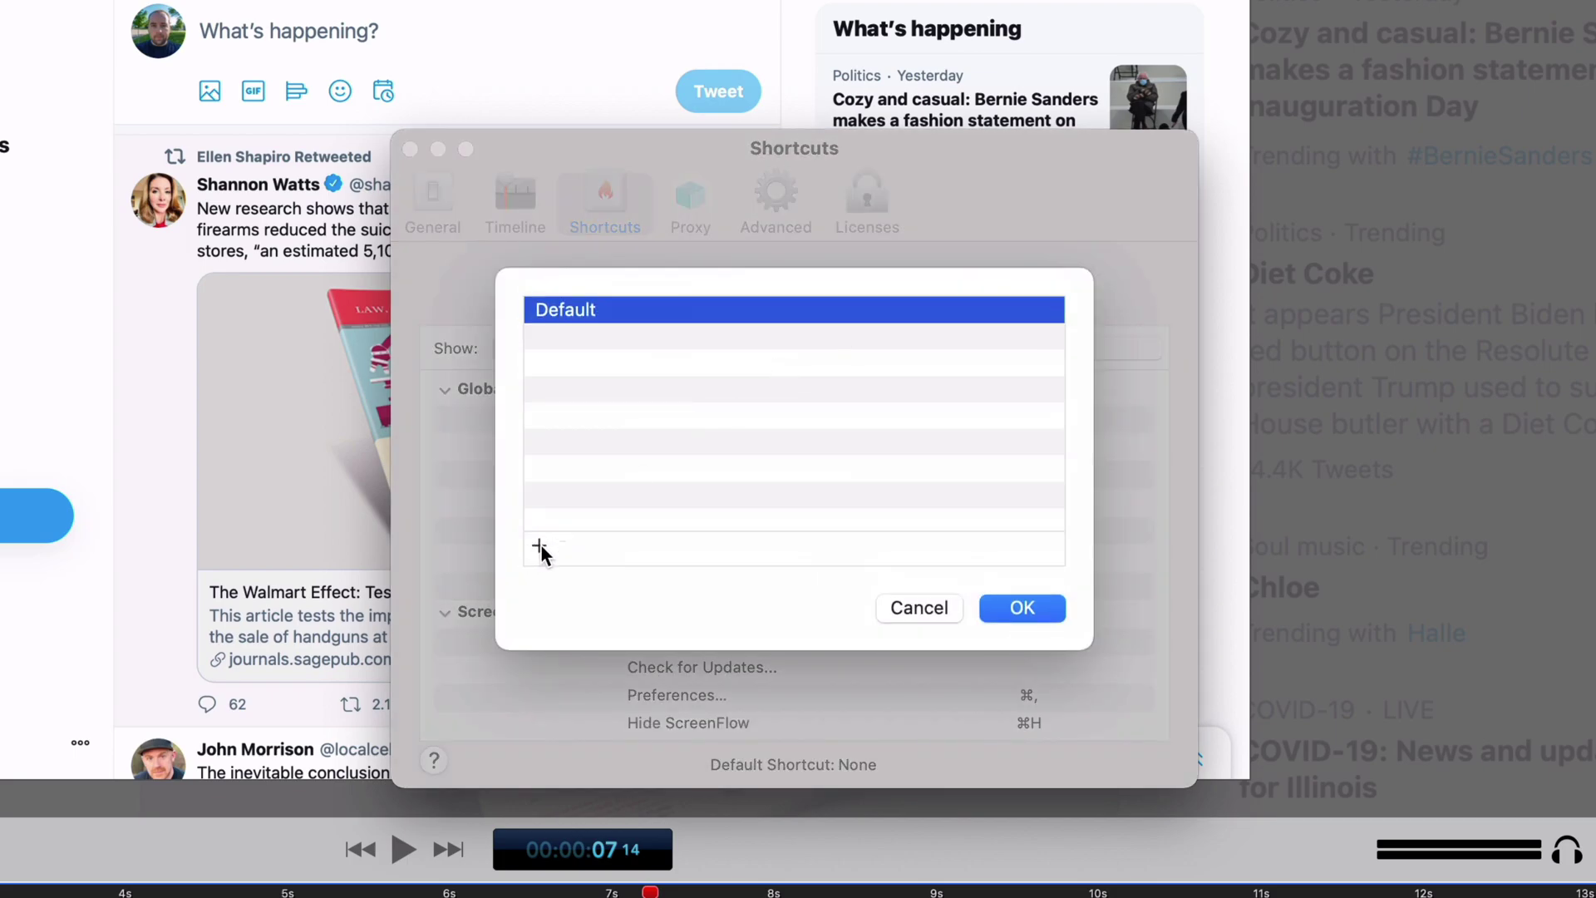
click(539, 546)
click(620, 579)
click(1022, 609)
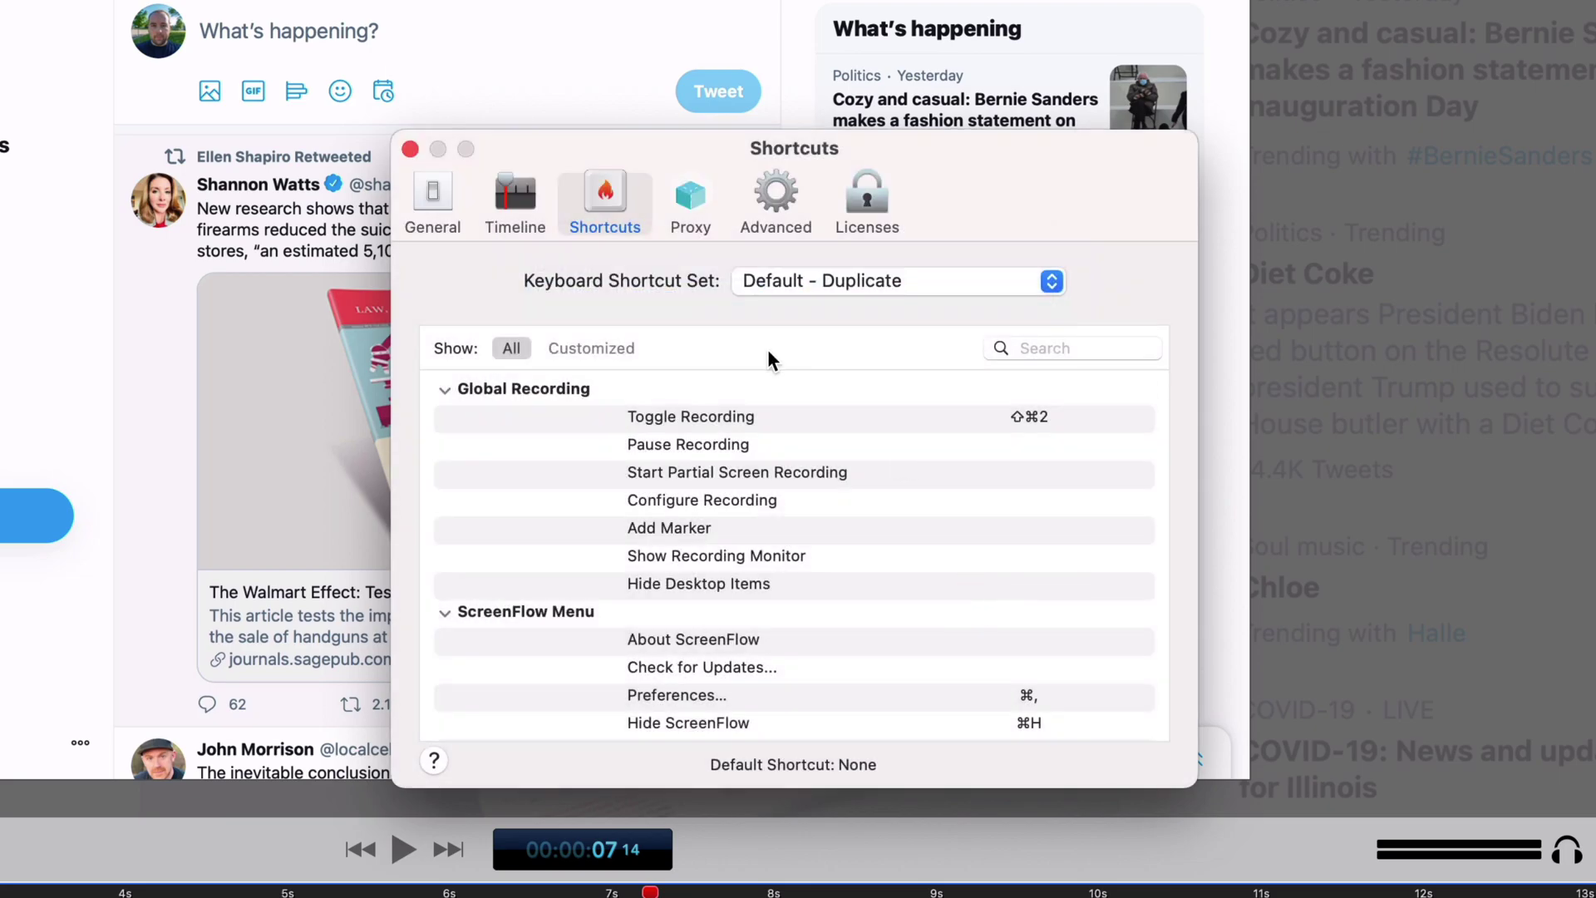
Assign Ctrl+Option+Cmd+9 to Pause Recording, clear it, and switch back to the Default set
click(1039, 447)
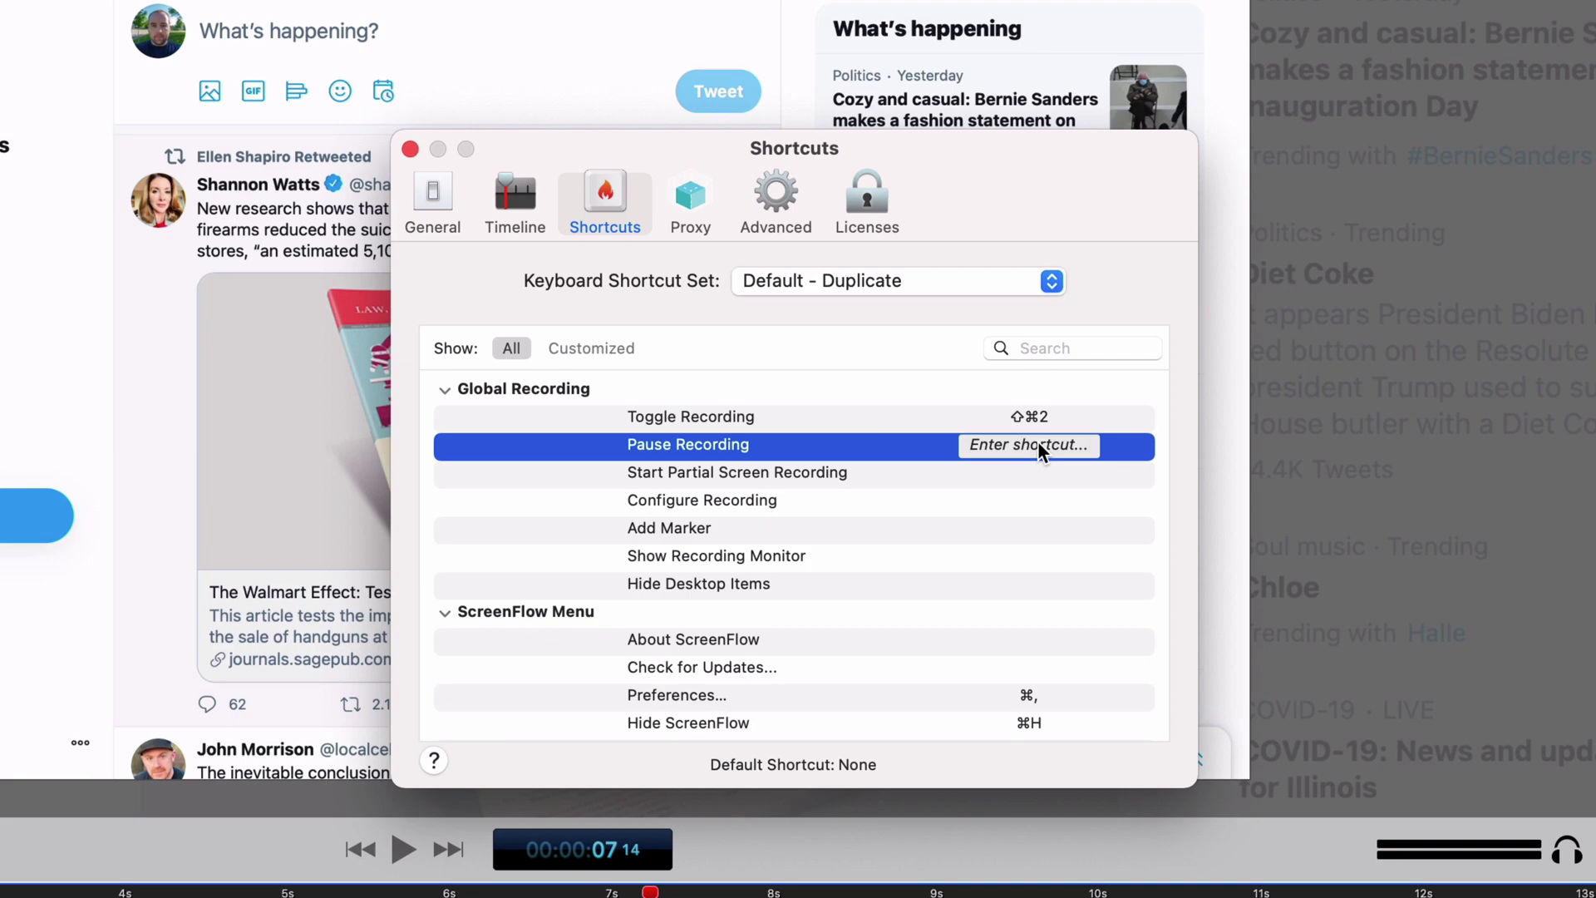
key(ctrl+alt+super+9)
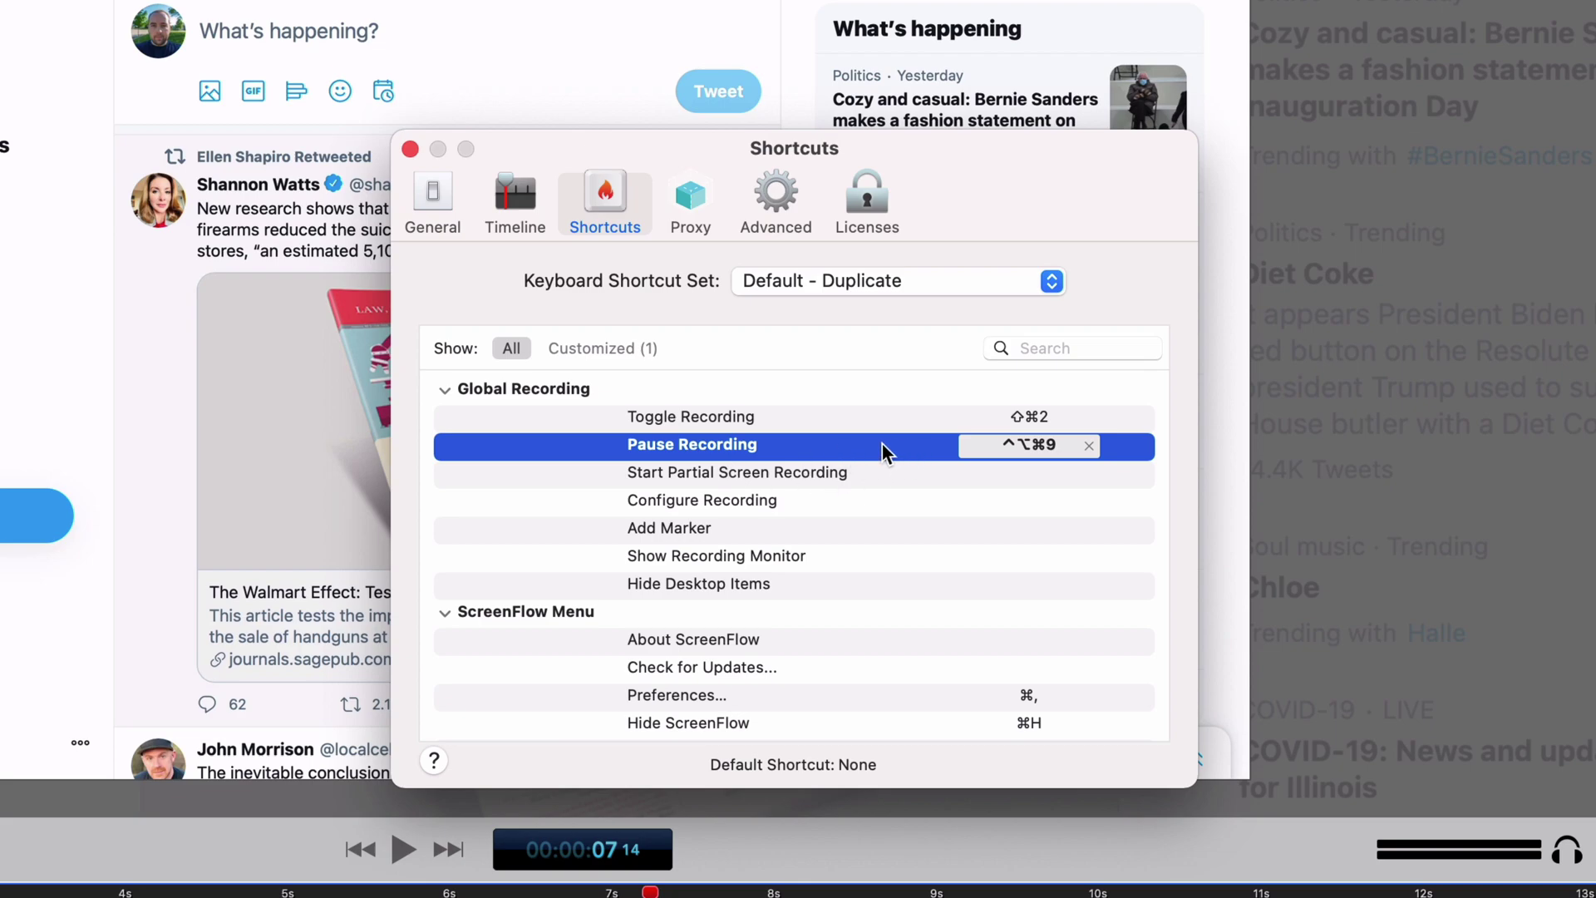
click(1089, 446)
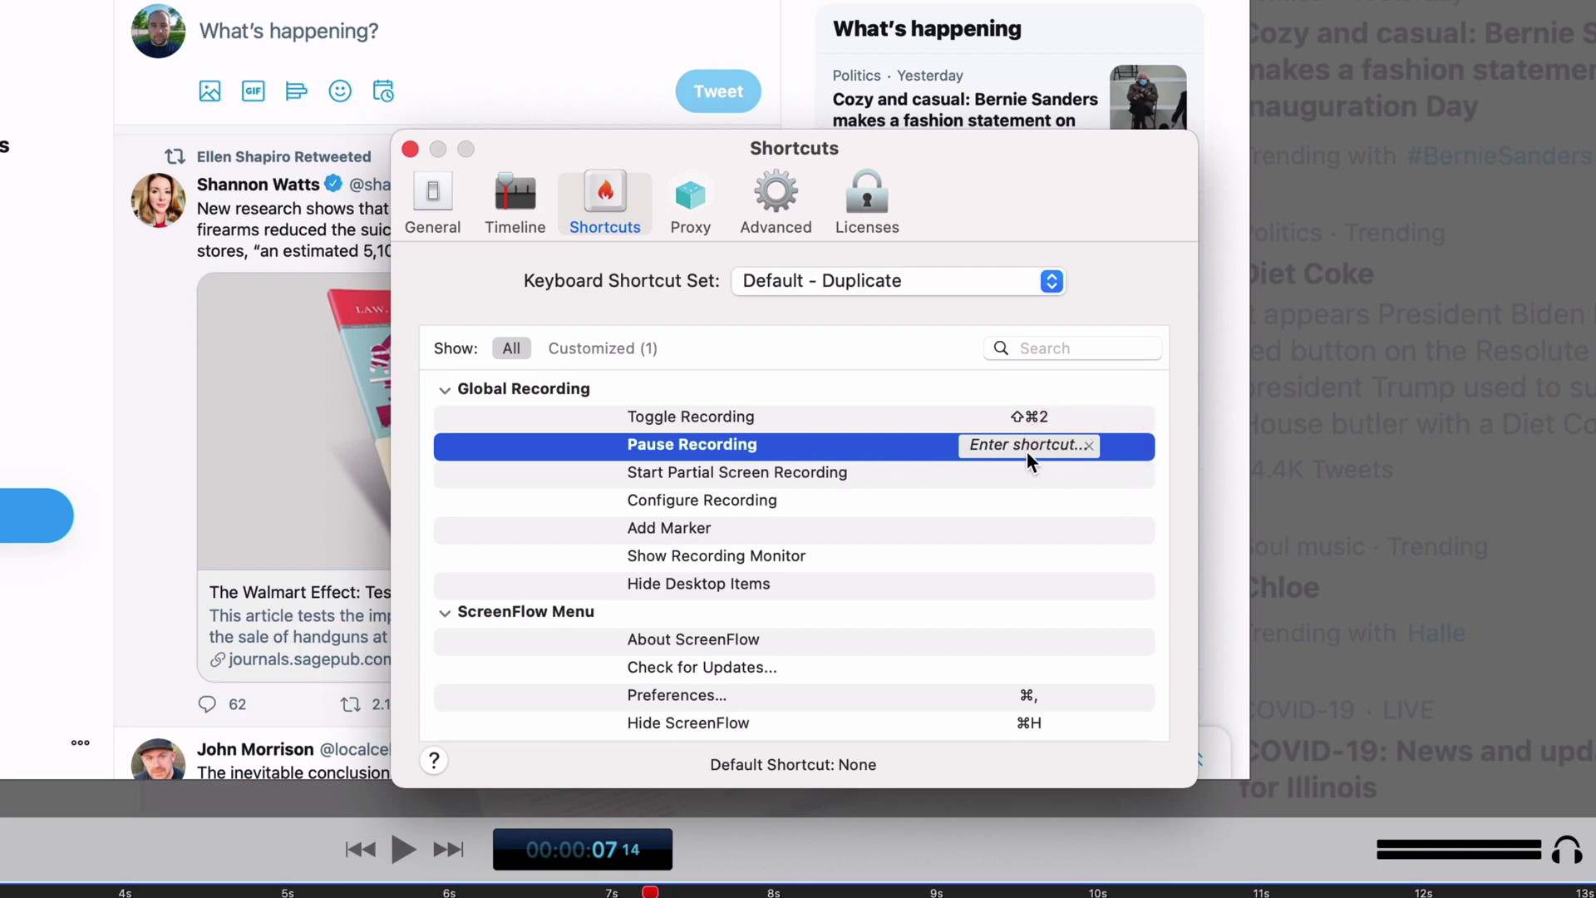
click(955, 288)
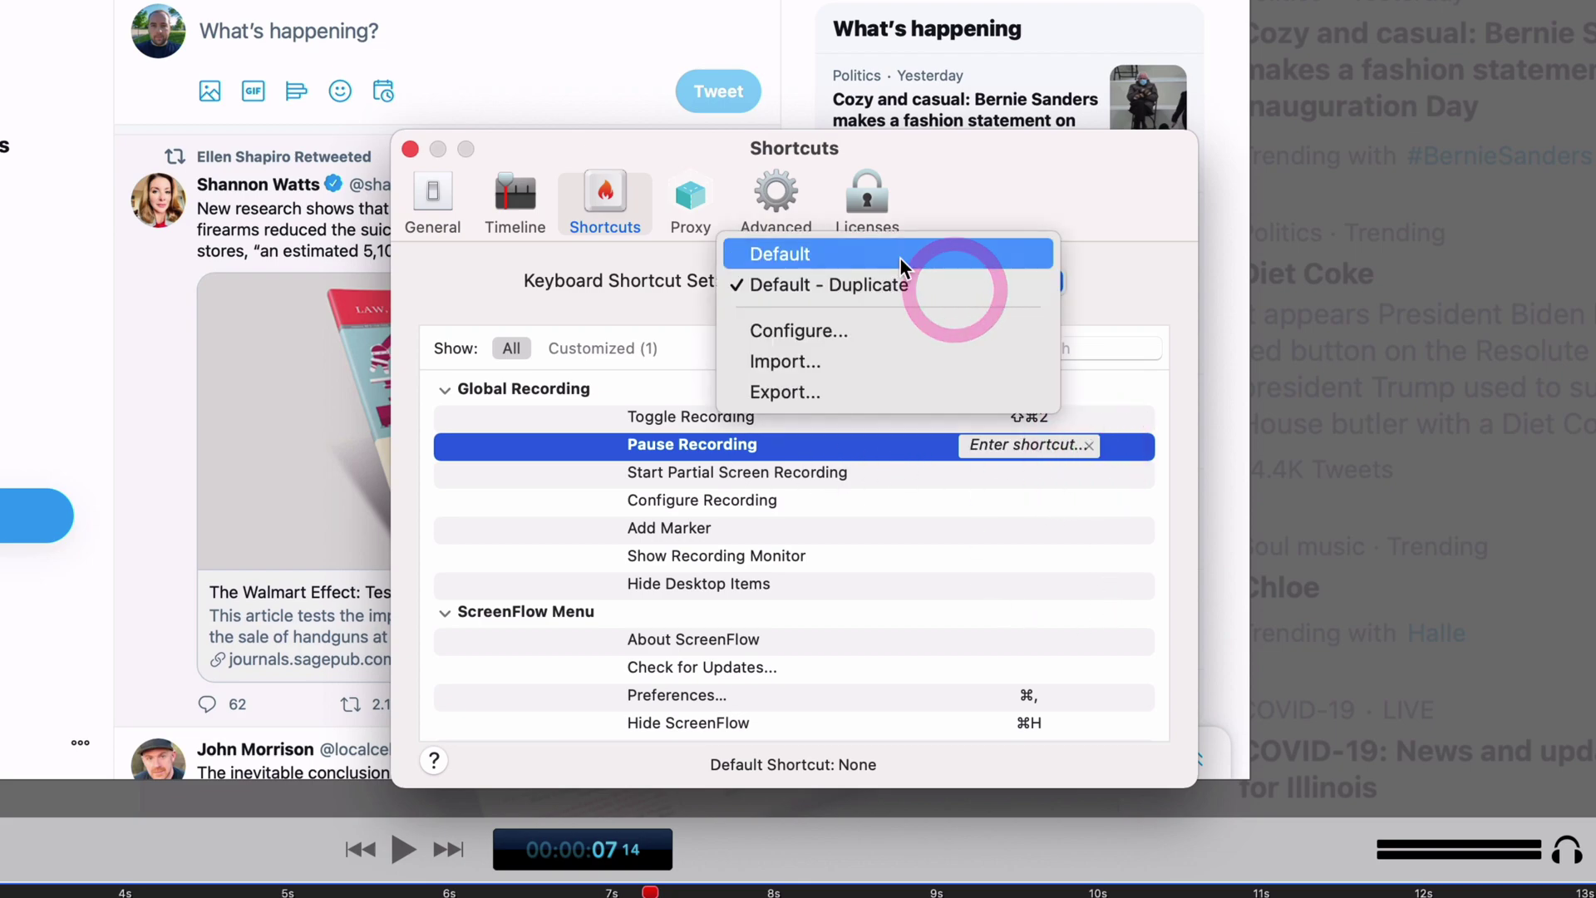
click(908, 252)
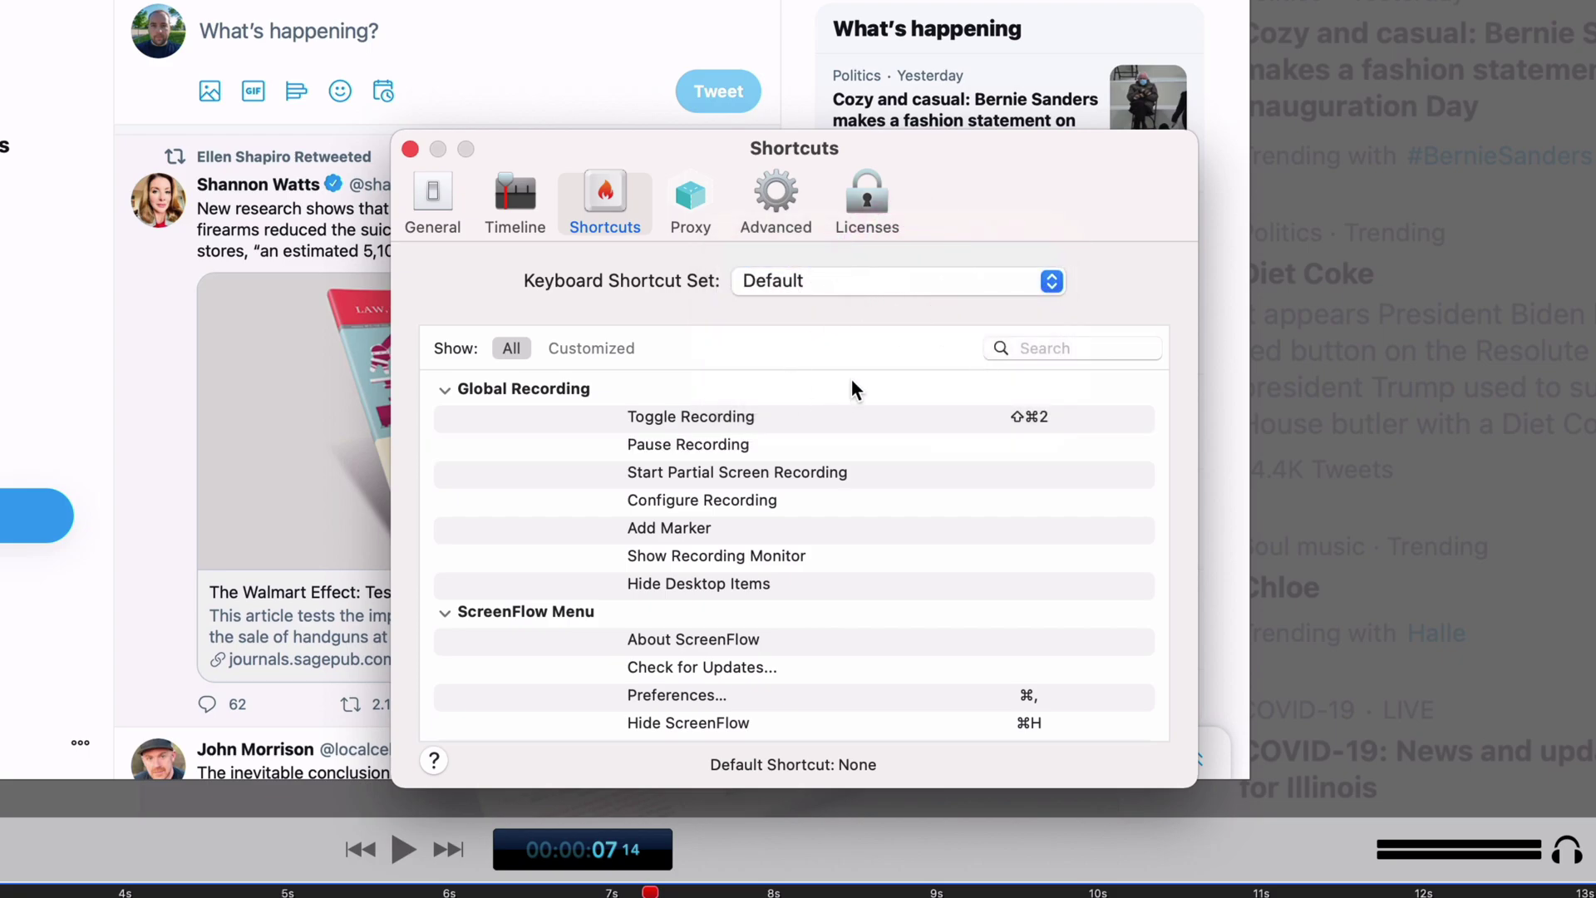
click(686, 196)
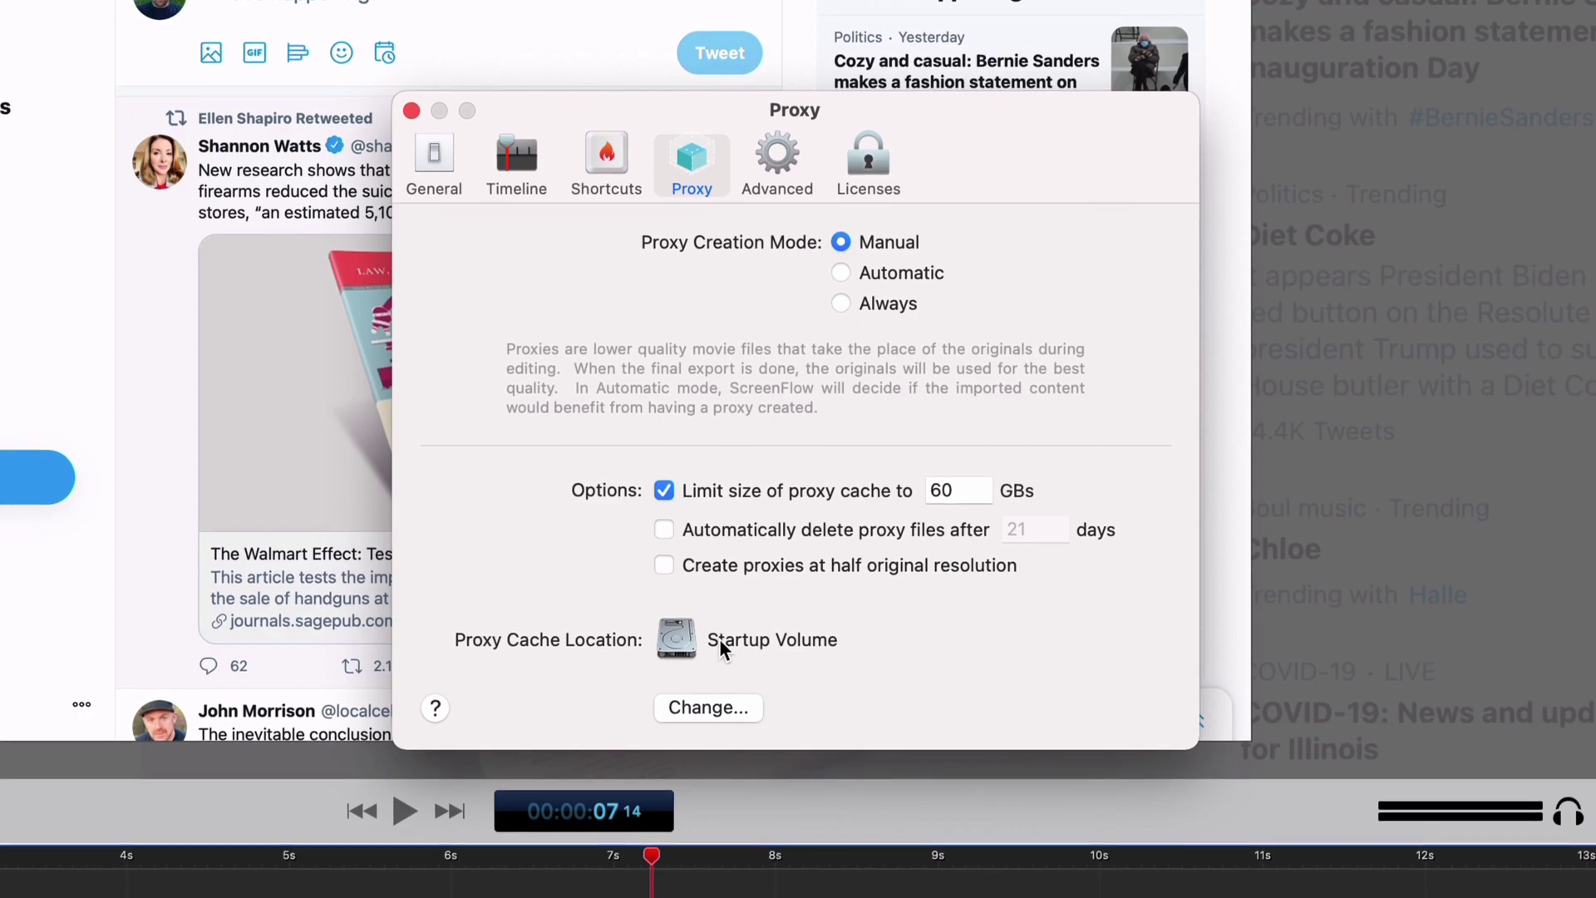
Leave the Proxy settings (Manual creation, 60 GB cache) unchanged and go to the Advanced preferences
click(770, 161)
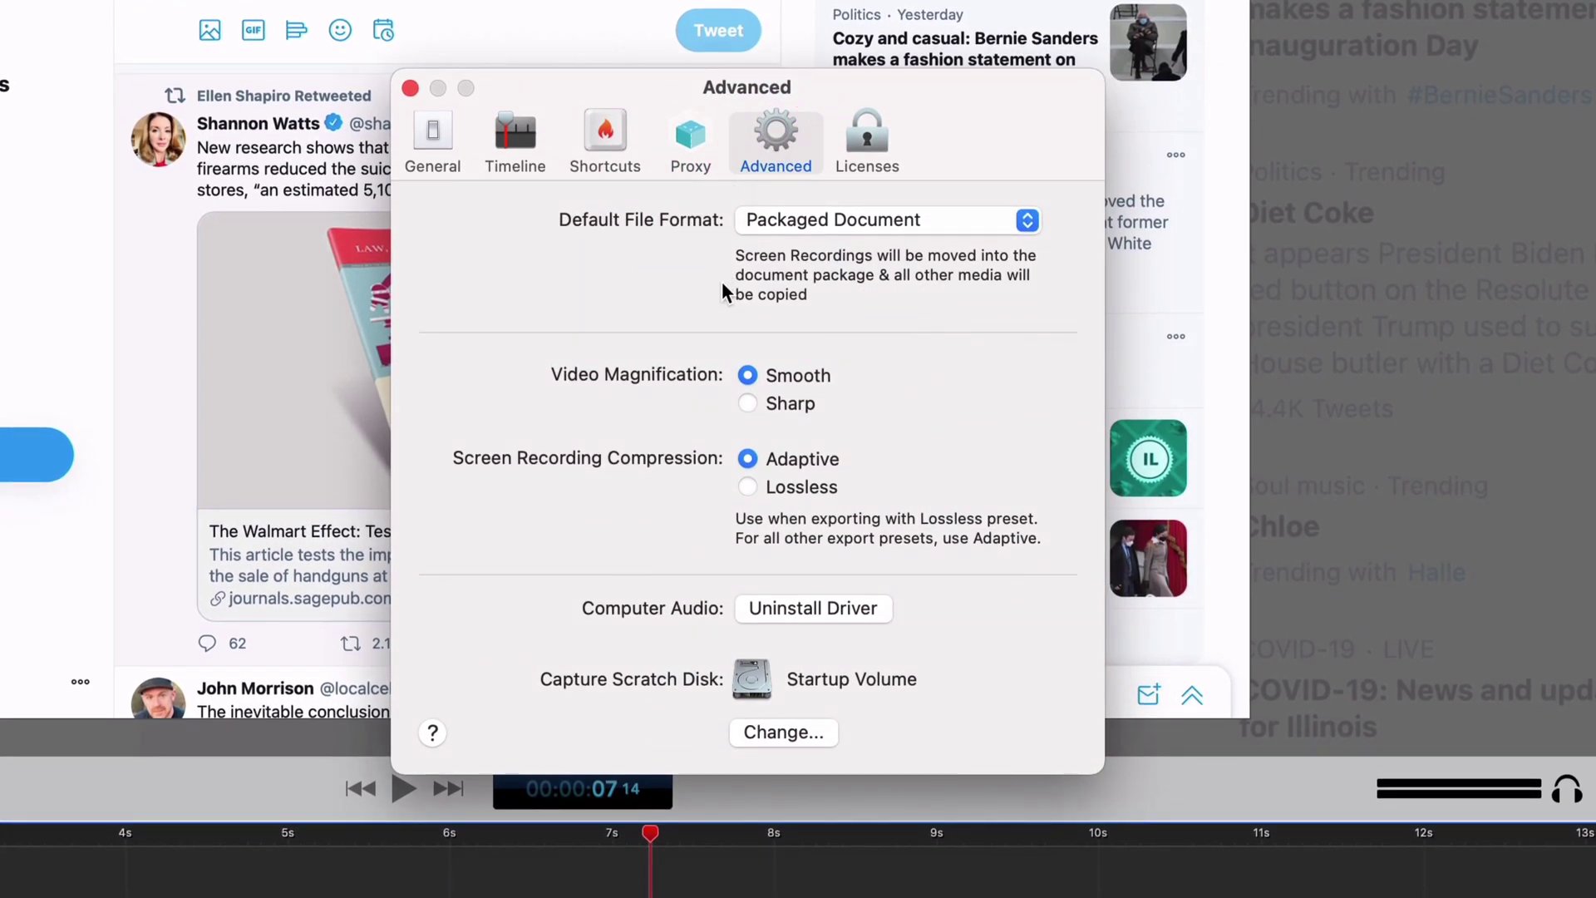
click(836, 222)
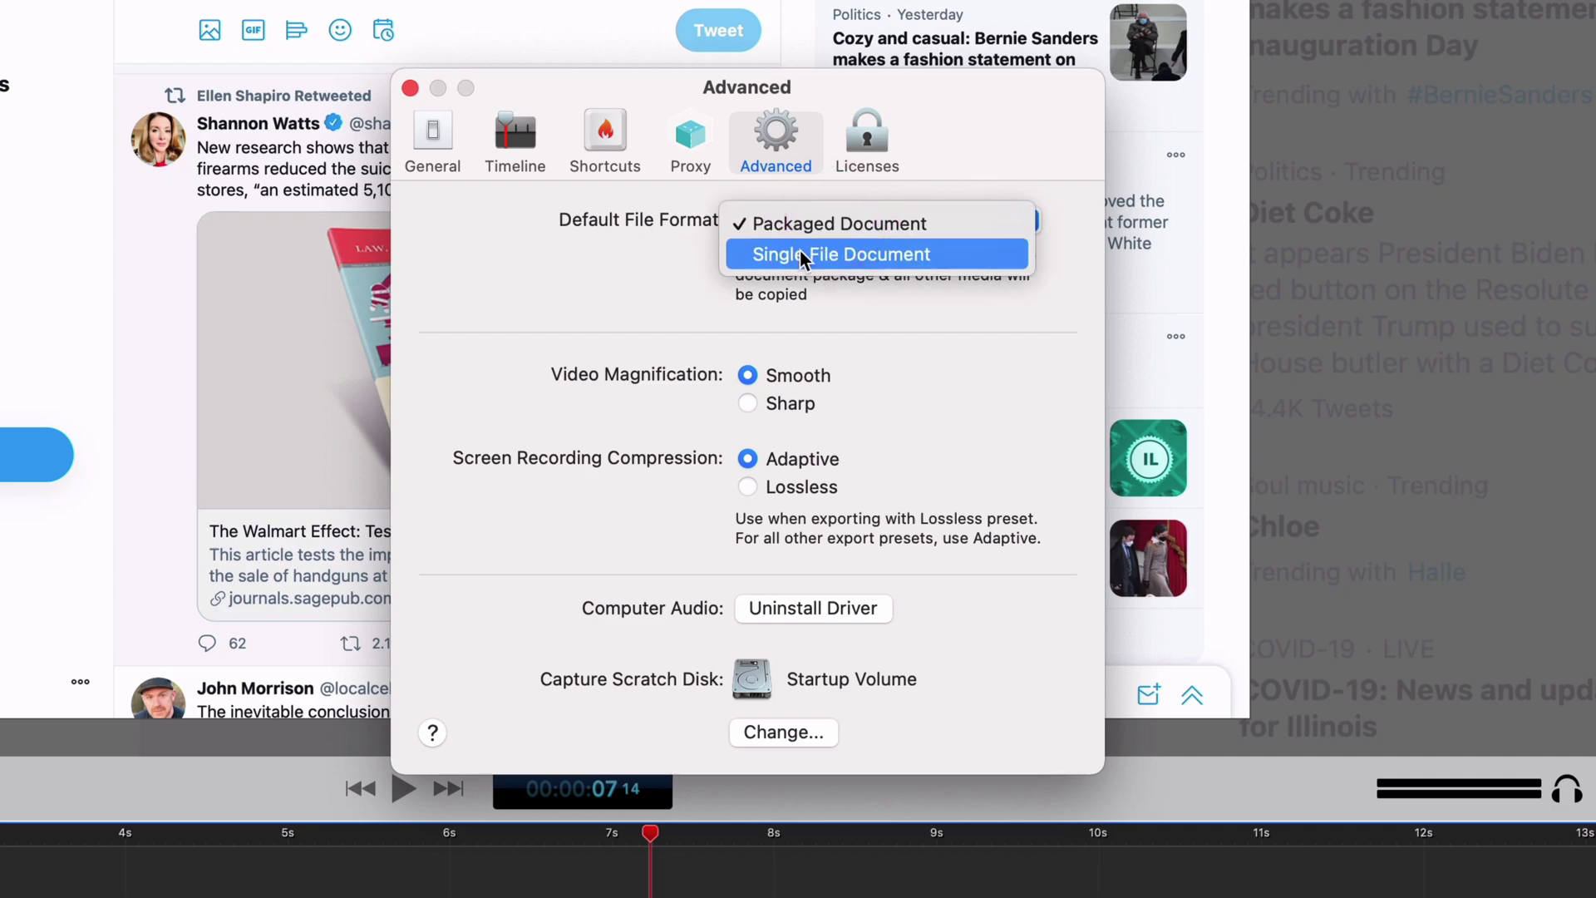
click(656, 259)
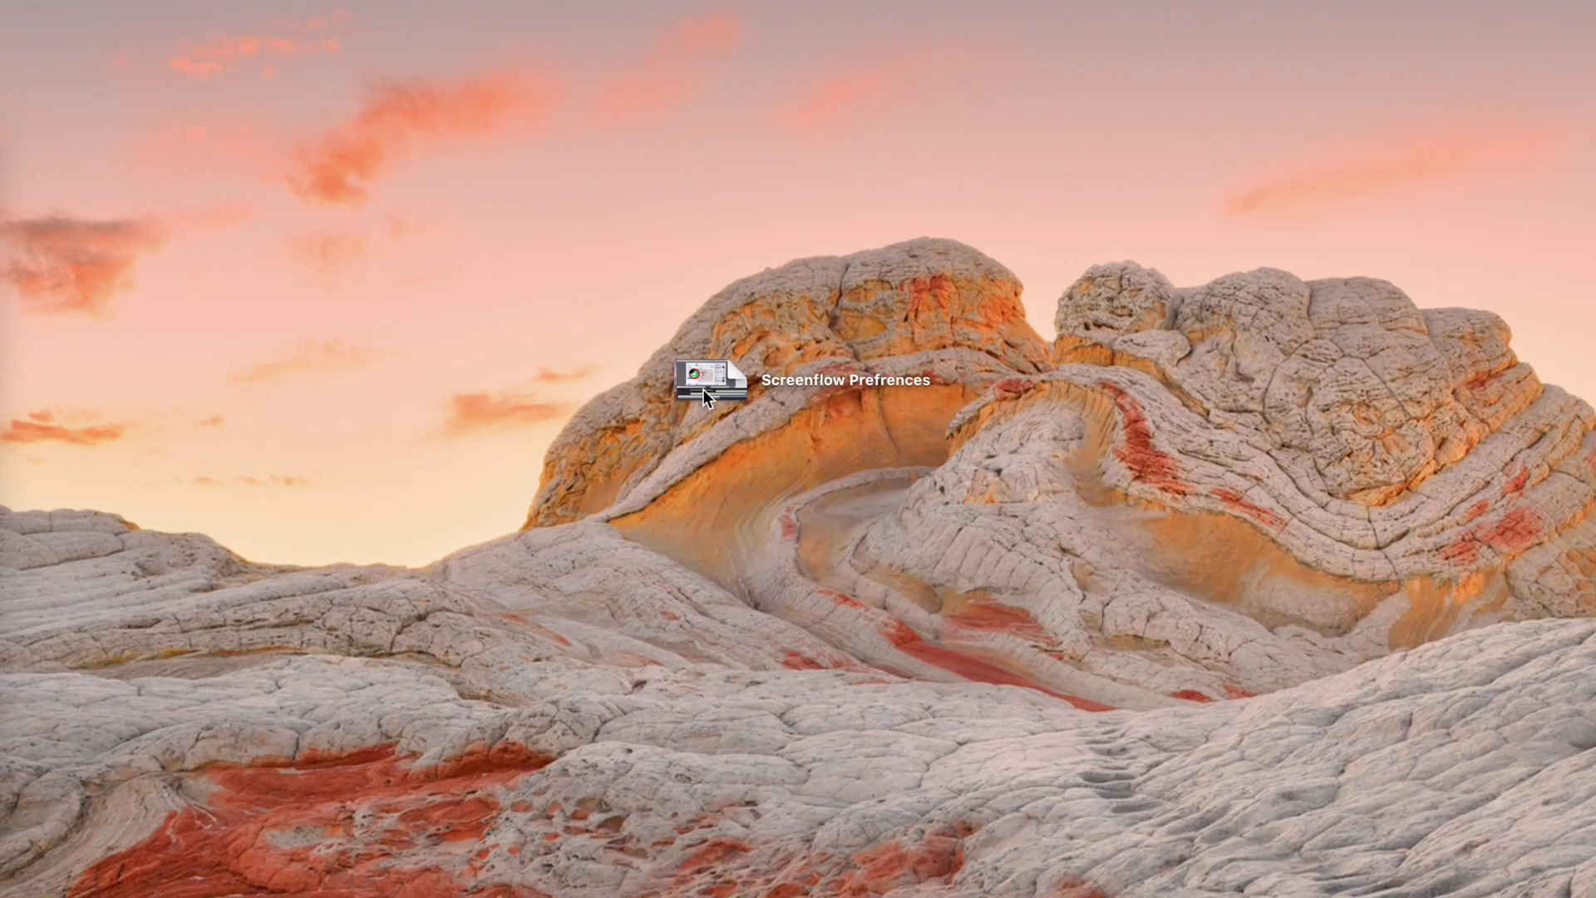
Show the Screenflow Prefrences package contents and open its Media folder
right_click(703, 389)
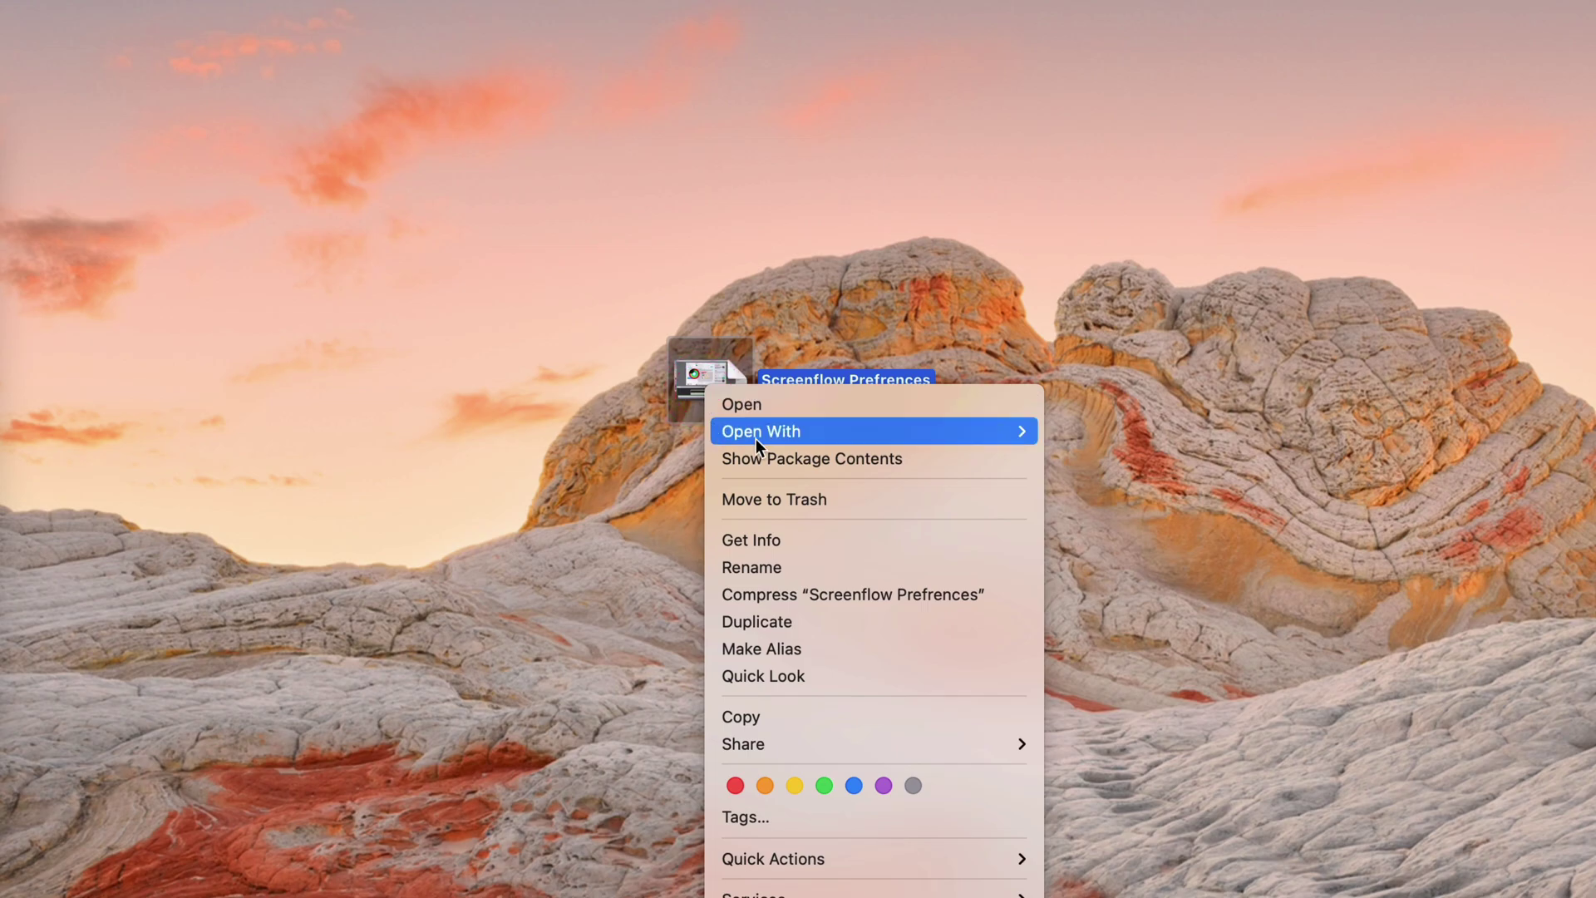
key(Escape)
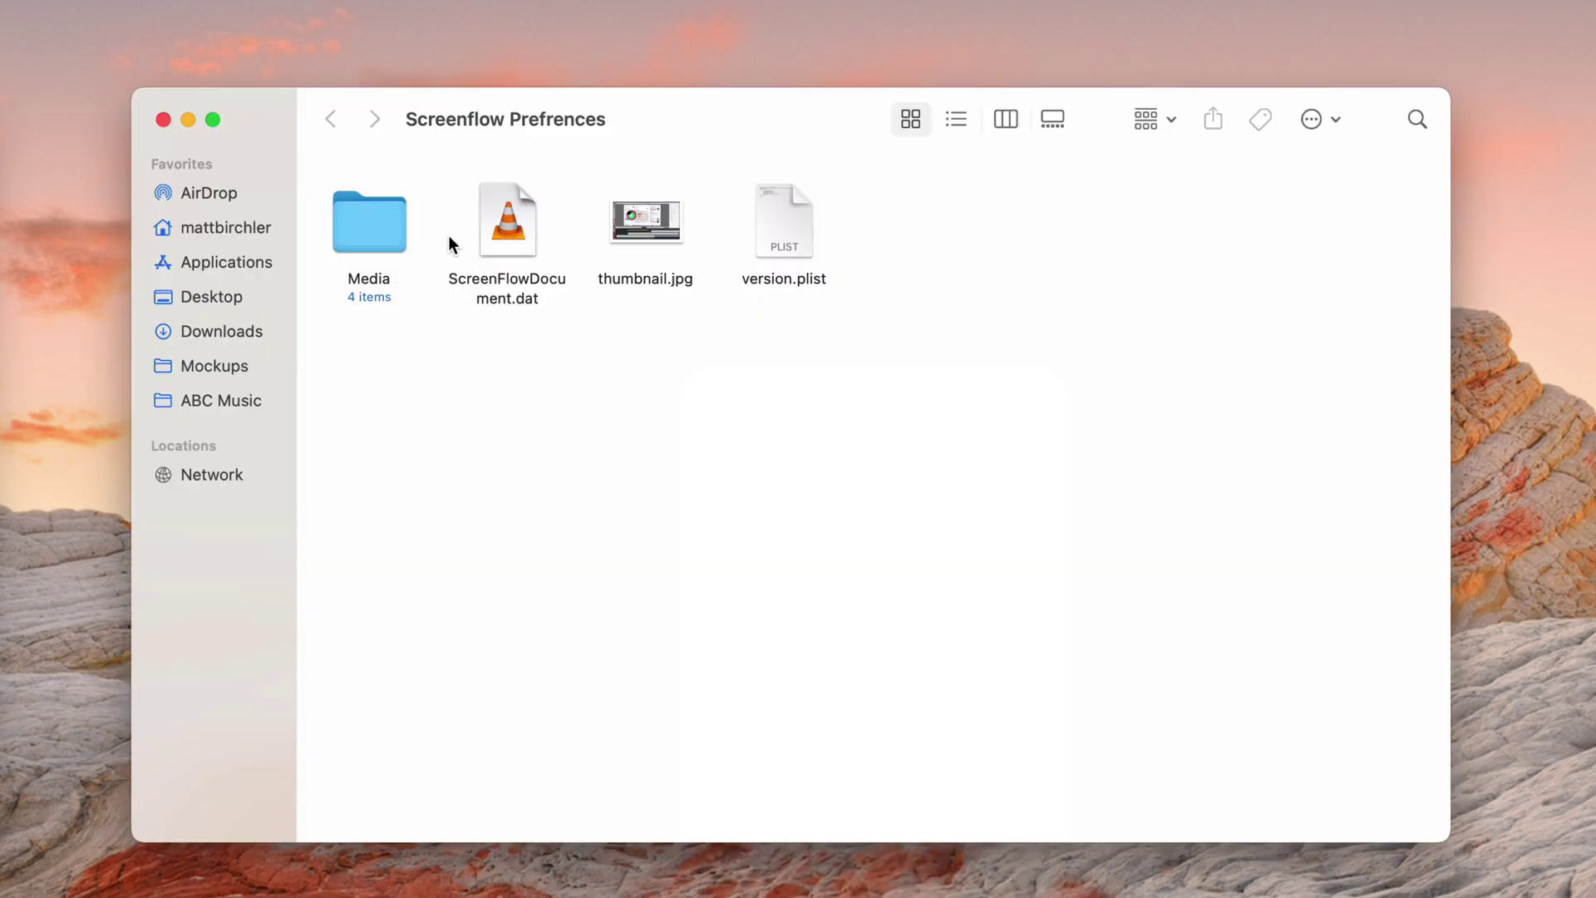
double_click(403, 229)
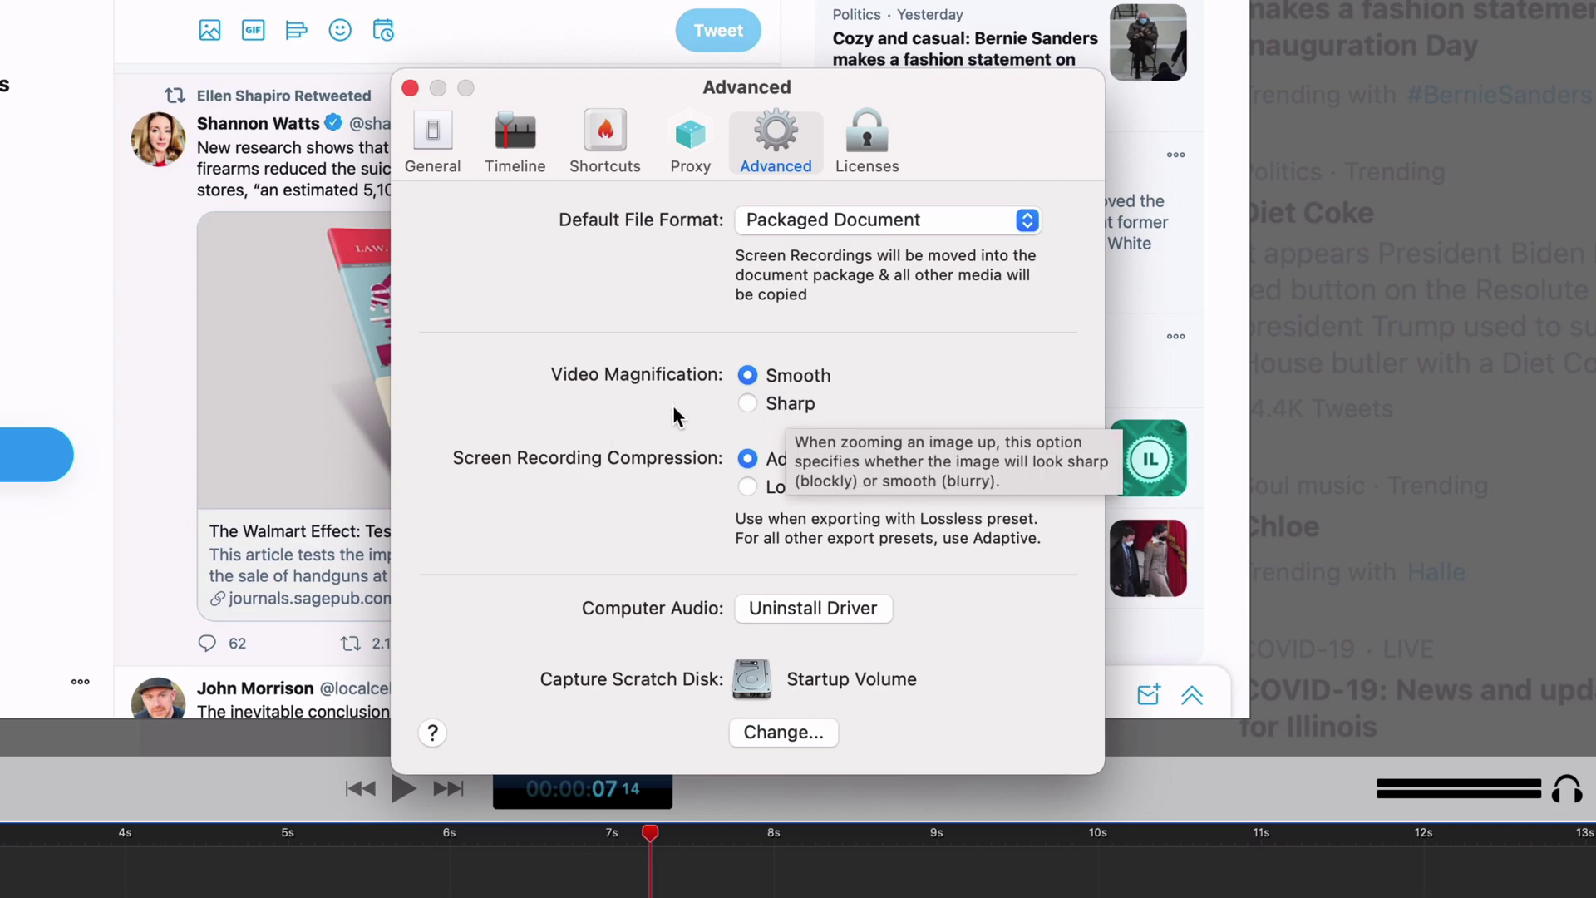
At the zoomed tweet near 6 s, compare Sharp and Smooth video magnification, ending on Smooth
click(501, 835)
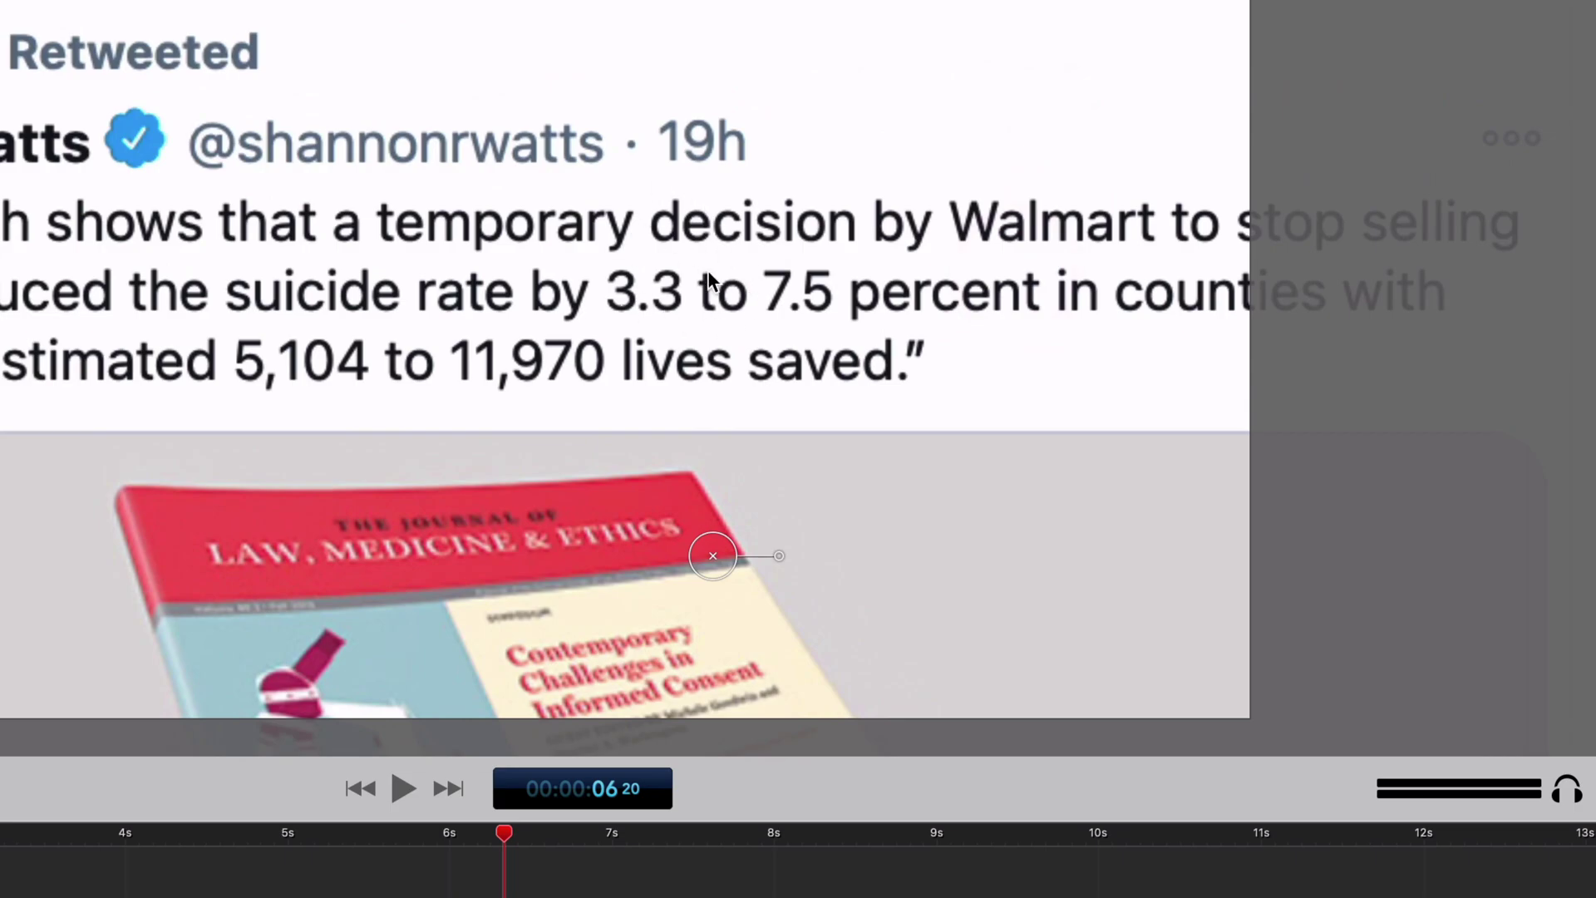
key(super+comma)
click(748, 403)
key(super+w)
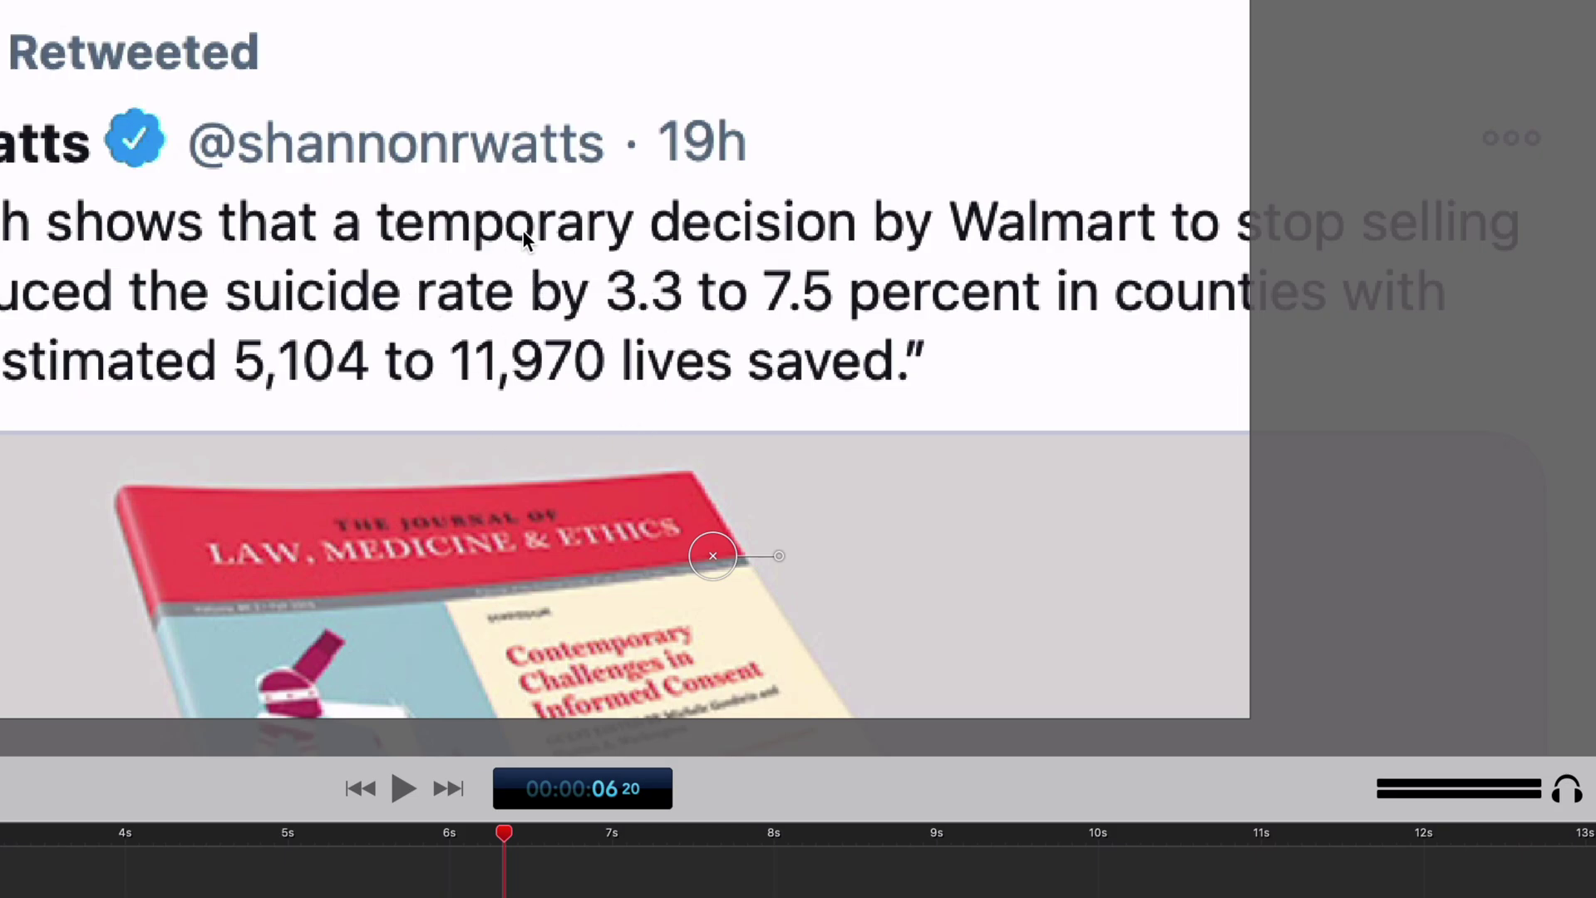
key(super+comma)
click(746, 375)
key(super+w)
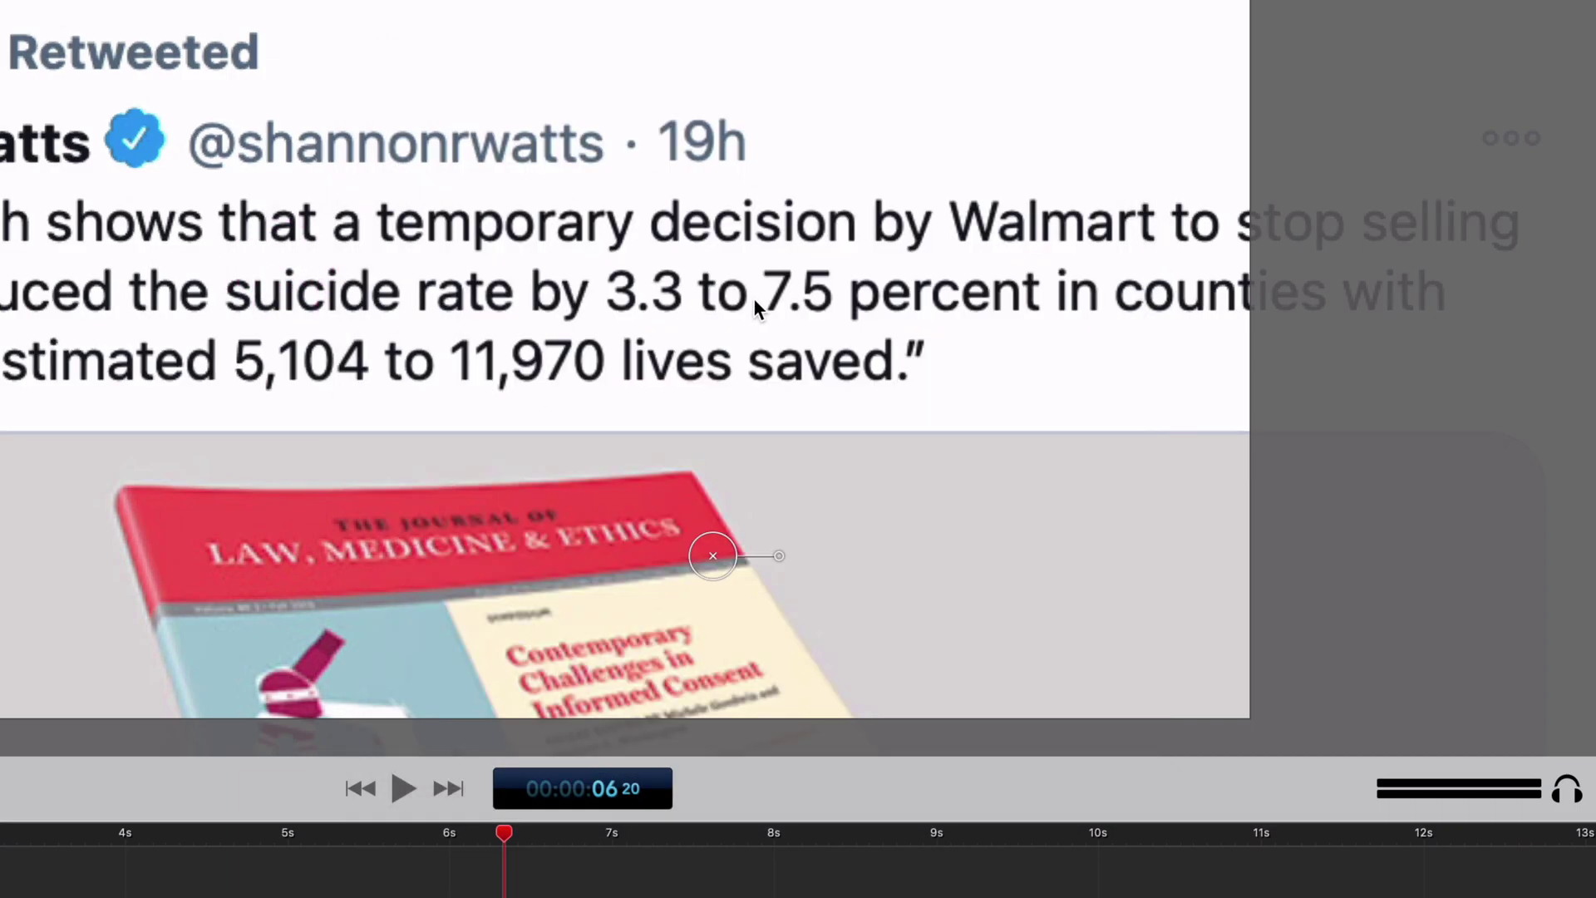
key(super+comma)
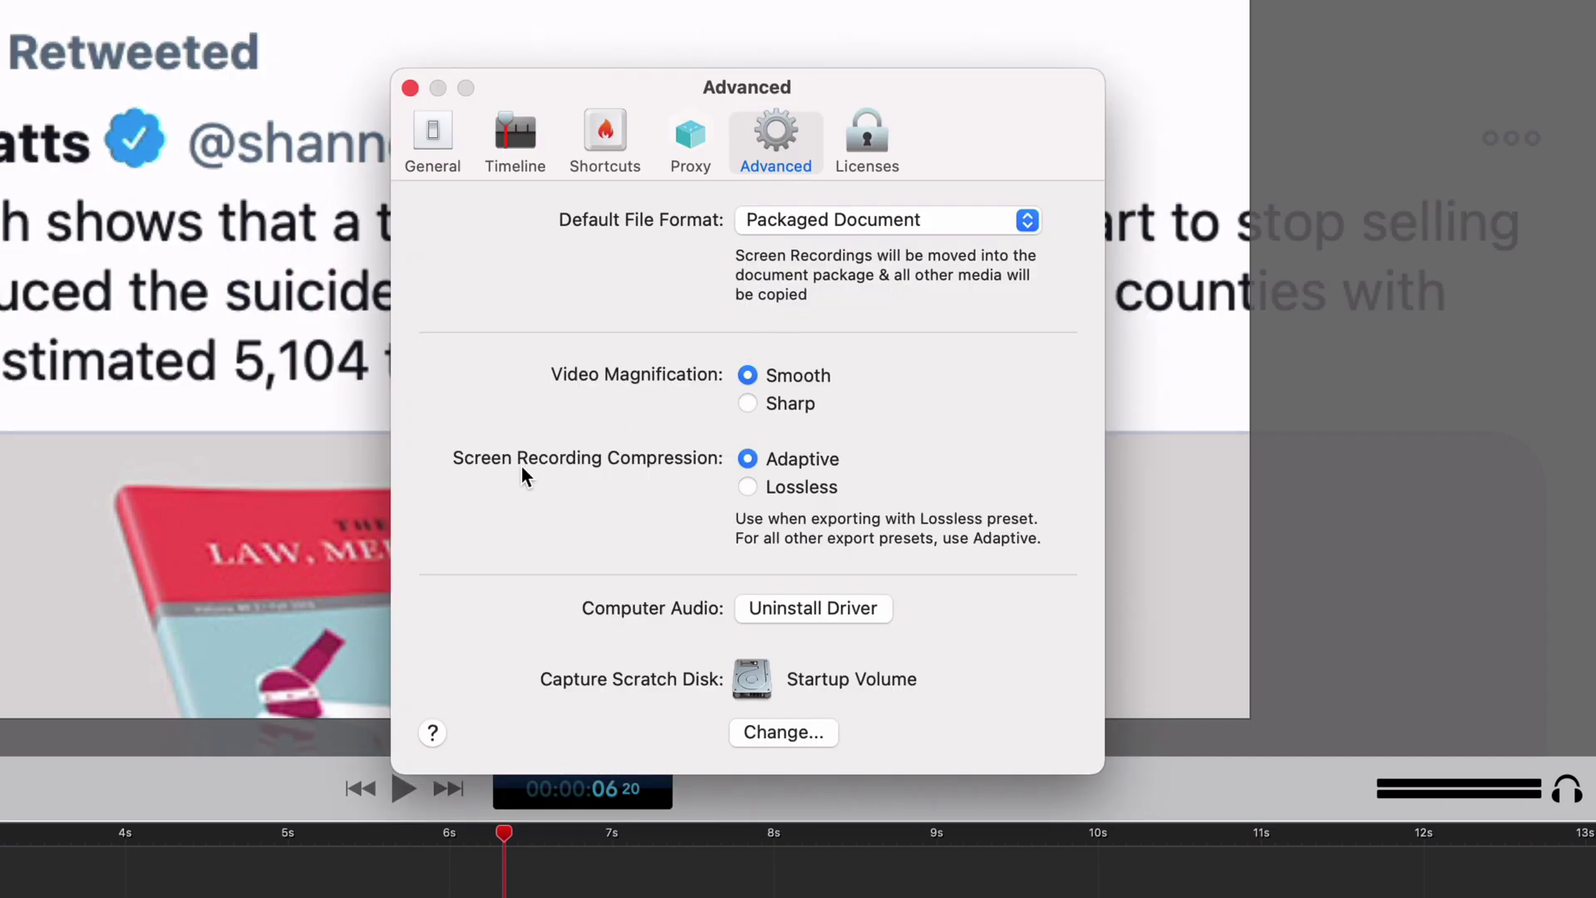